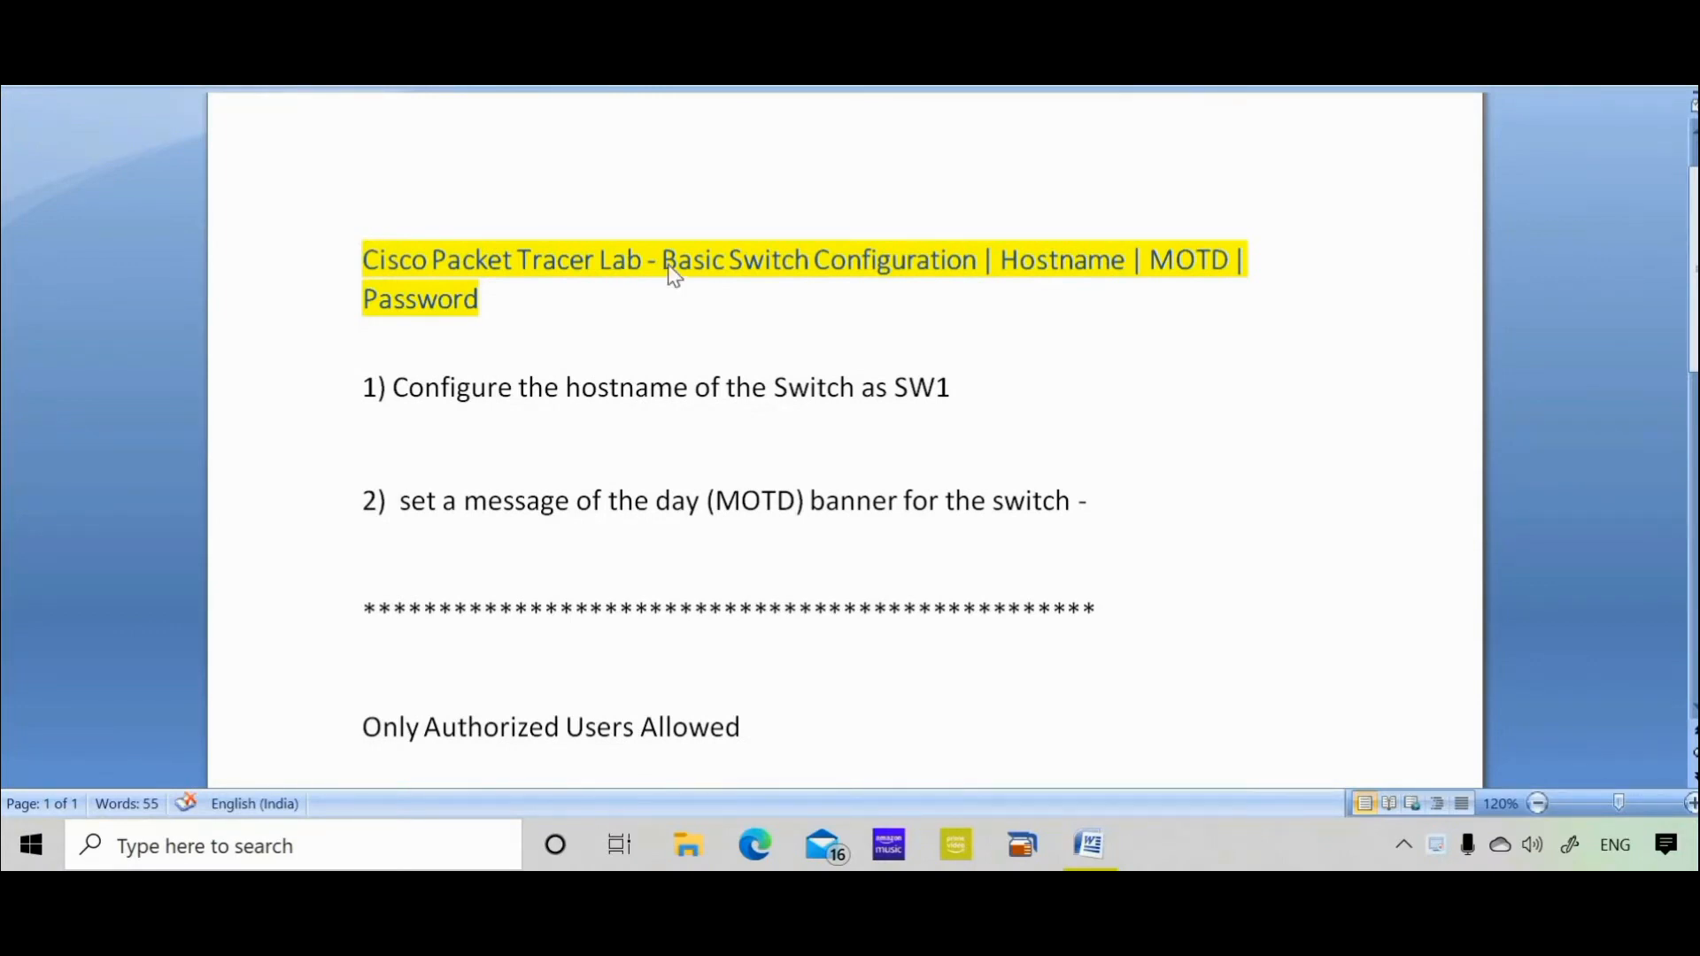
Highlight Hostname and MOTD in the lab title, then launch Cisco Packet Tracer via a 'cisco' search
double_click(1055, 266)
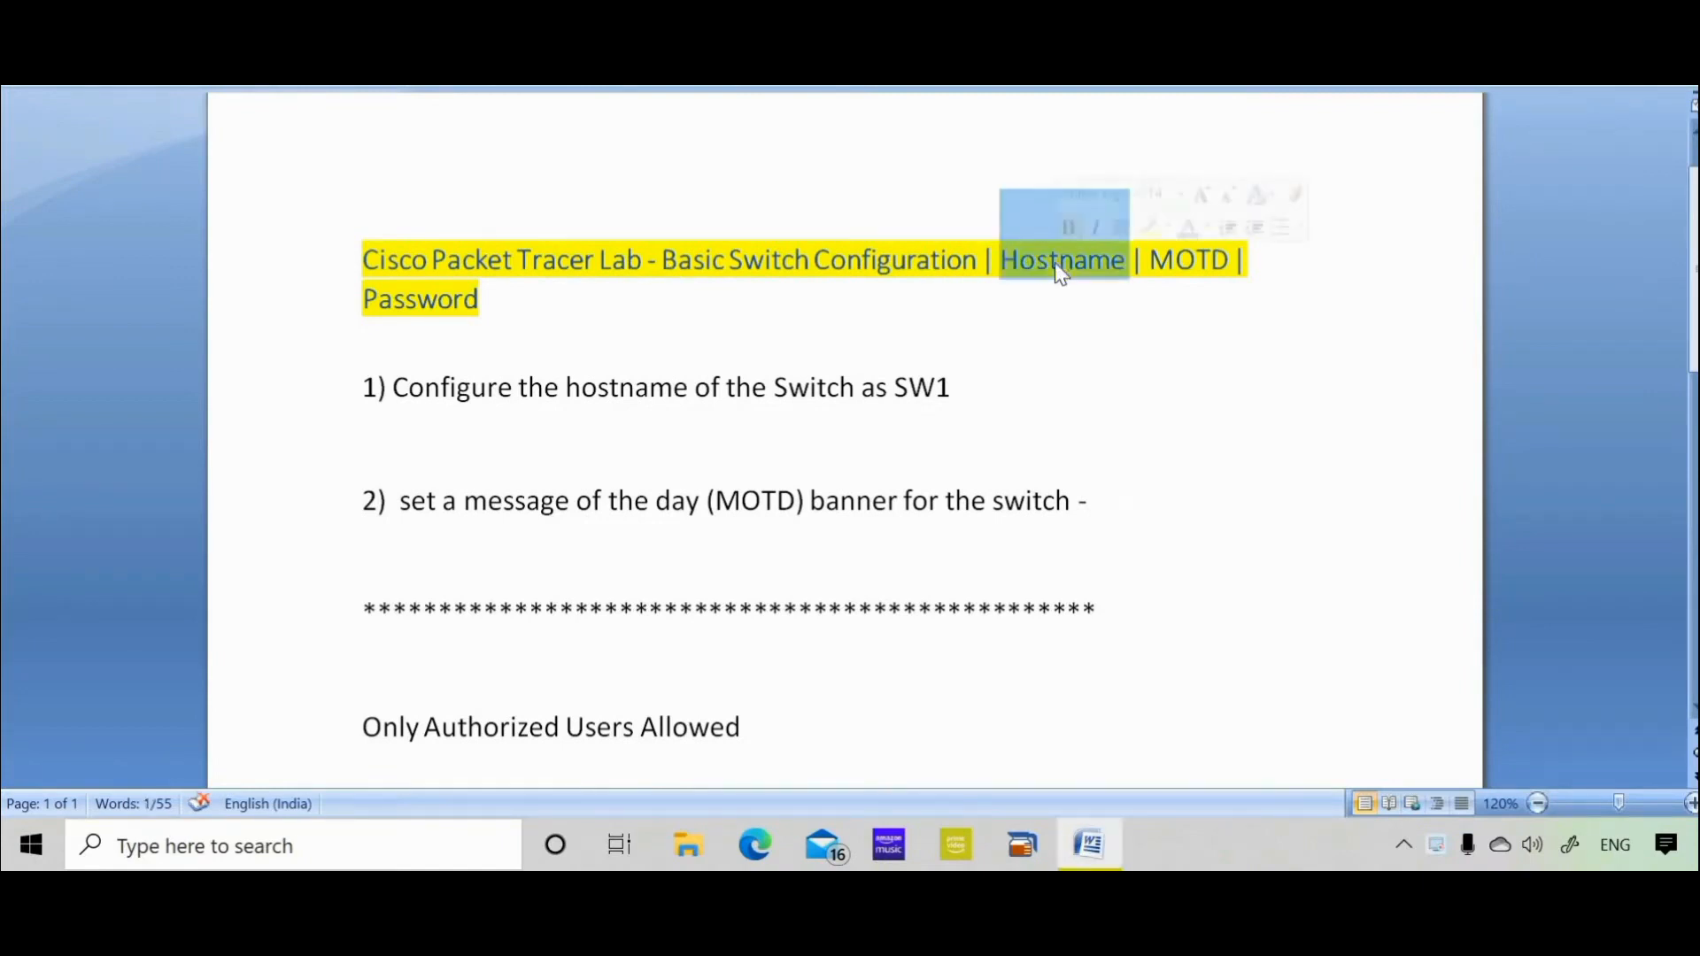
double_click(1184, 260)
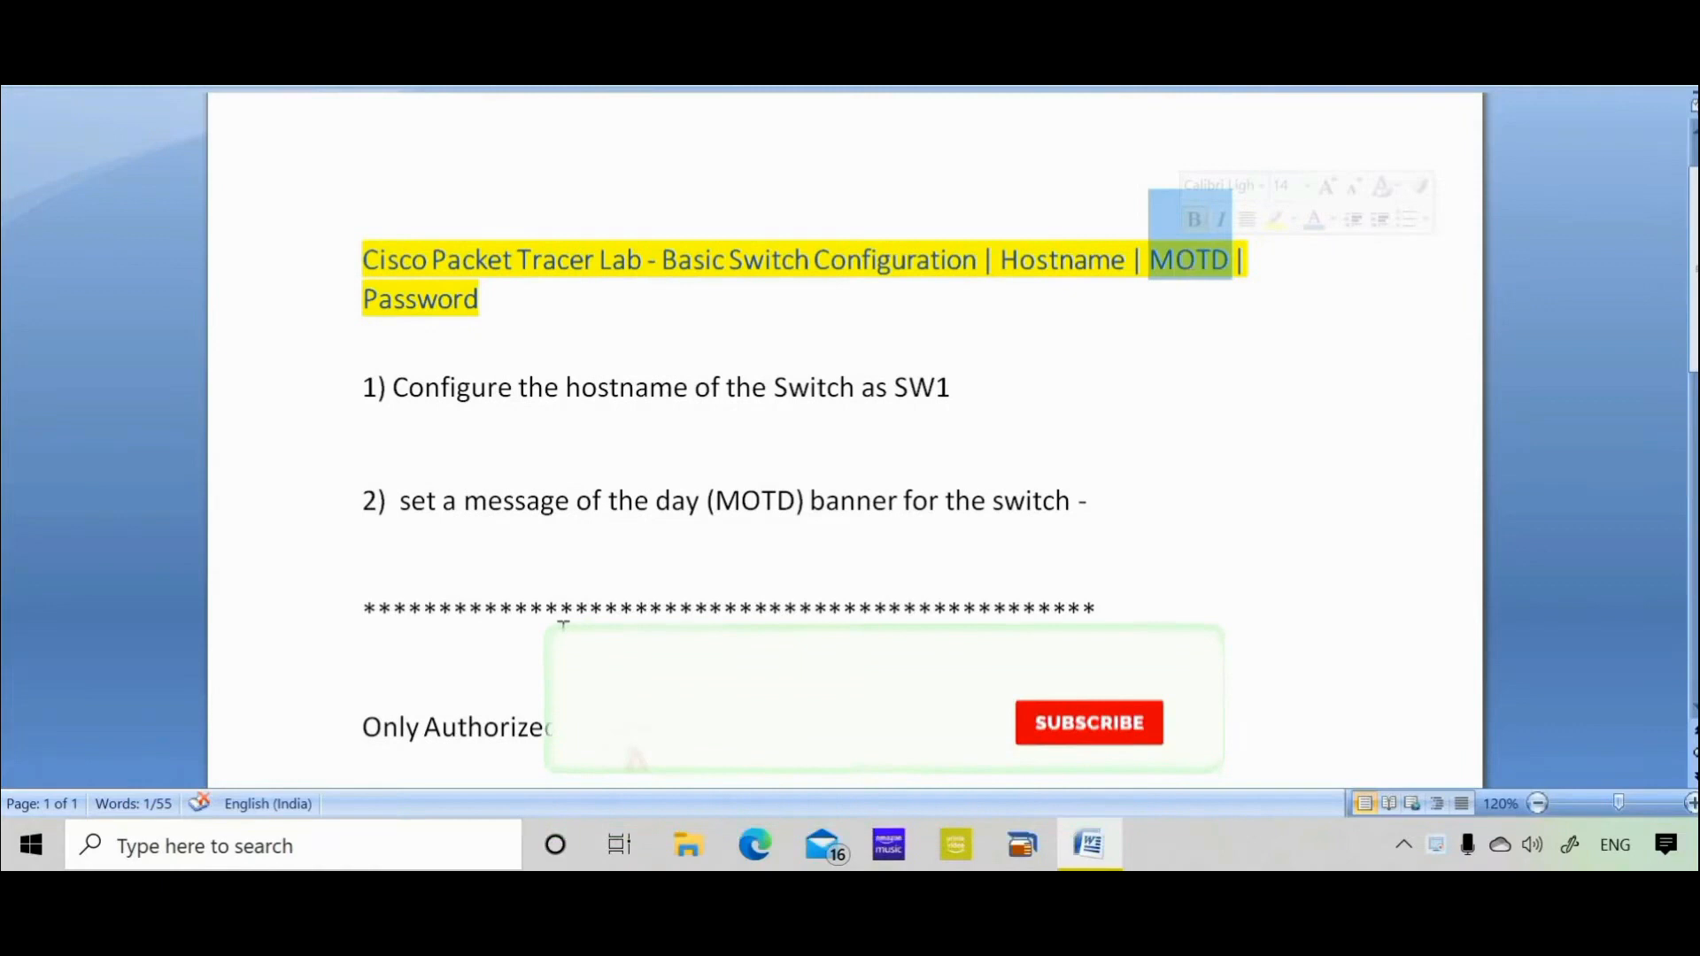
click(230, 847)
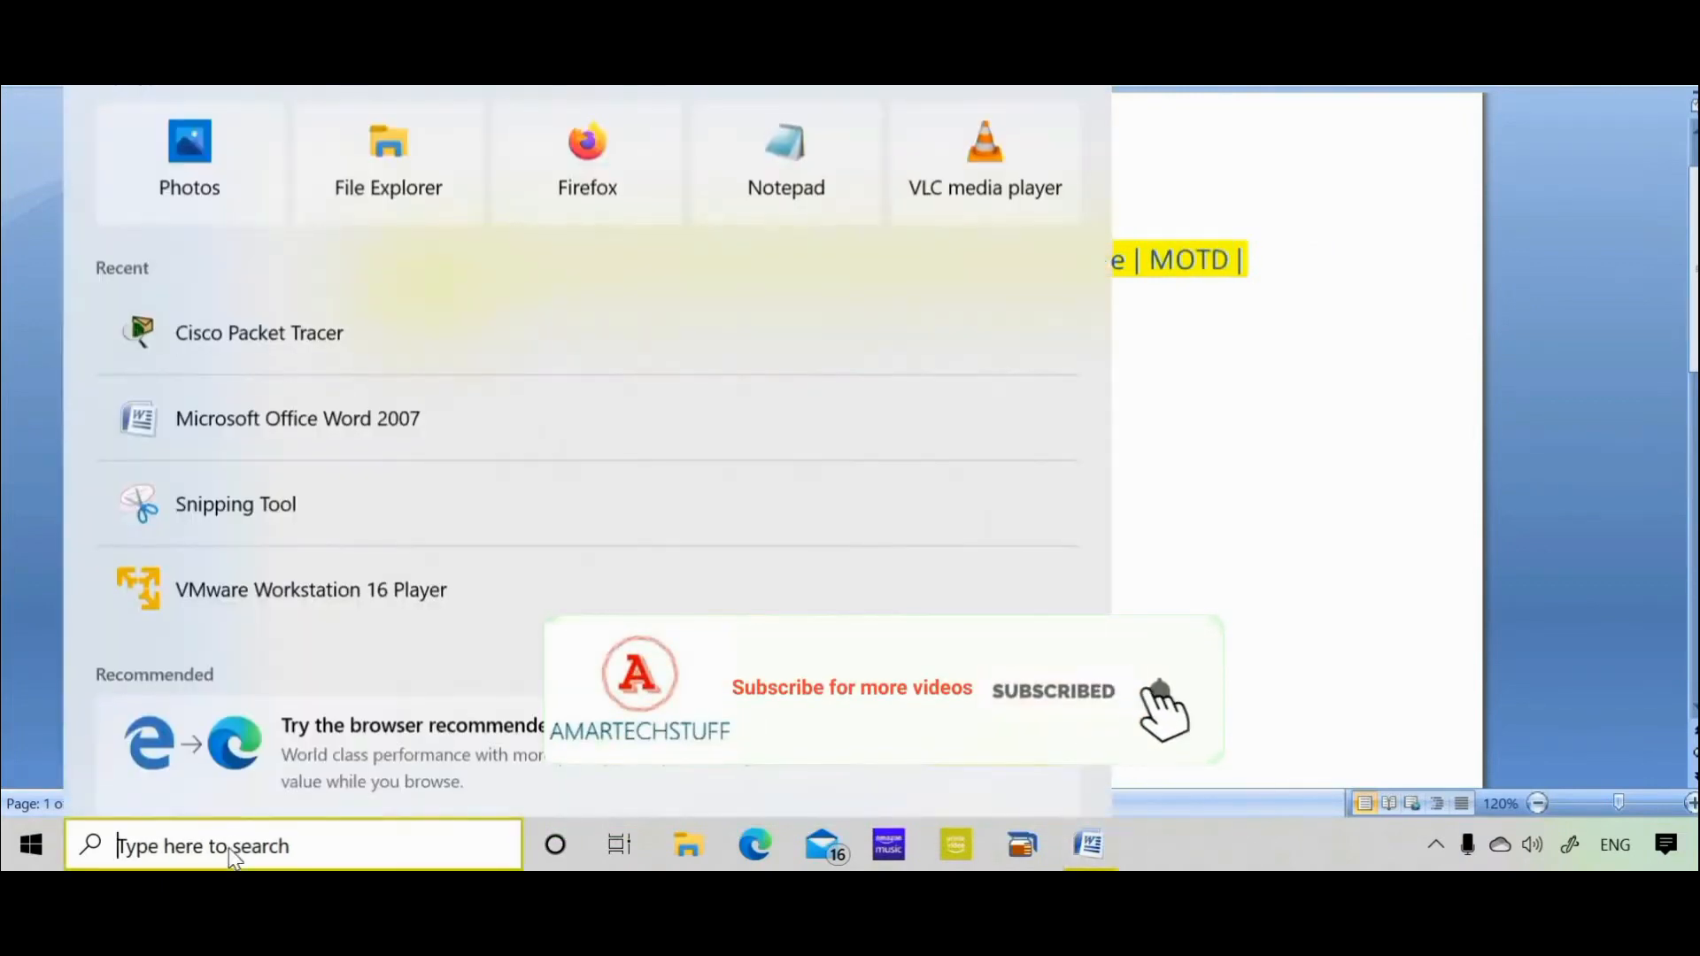
text(cisco)
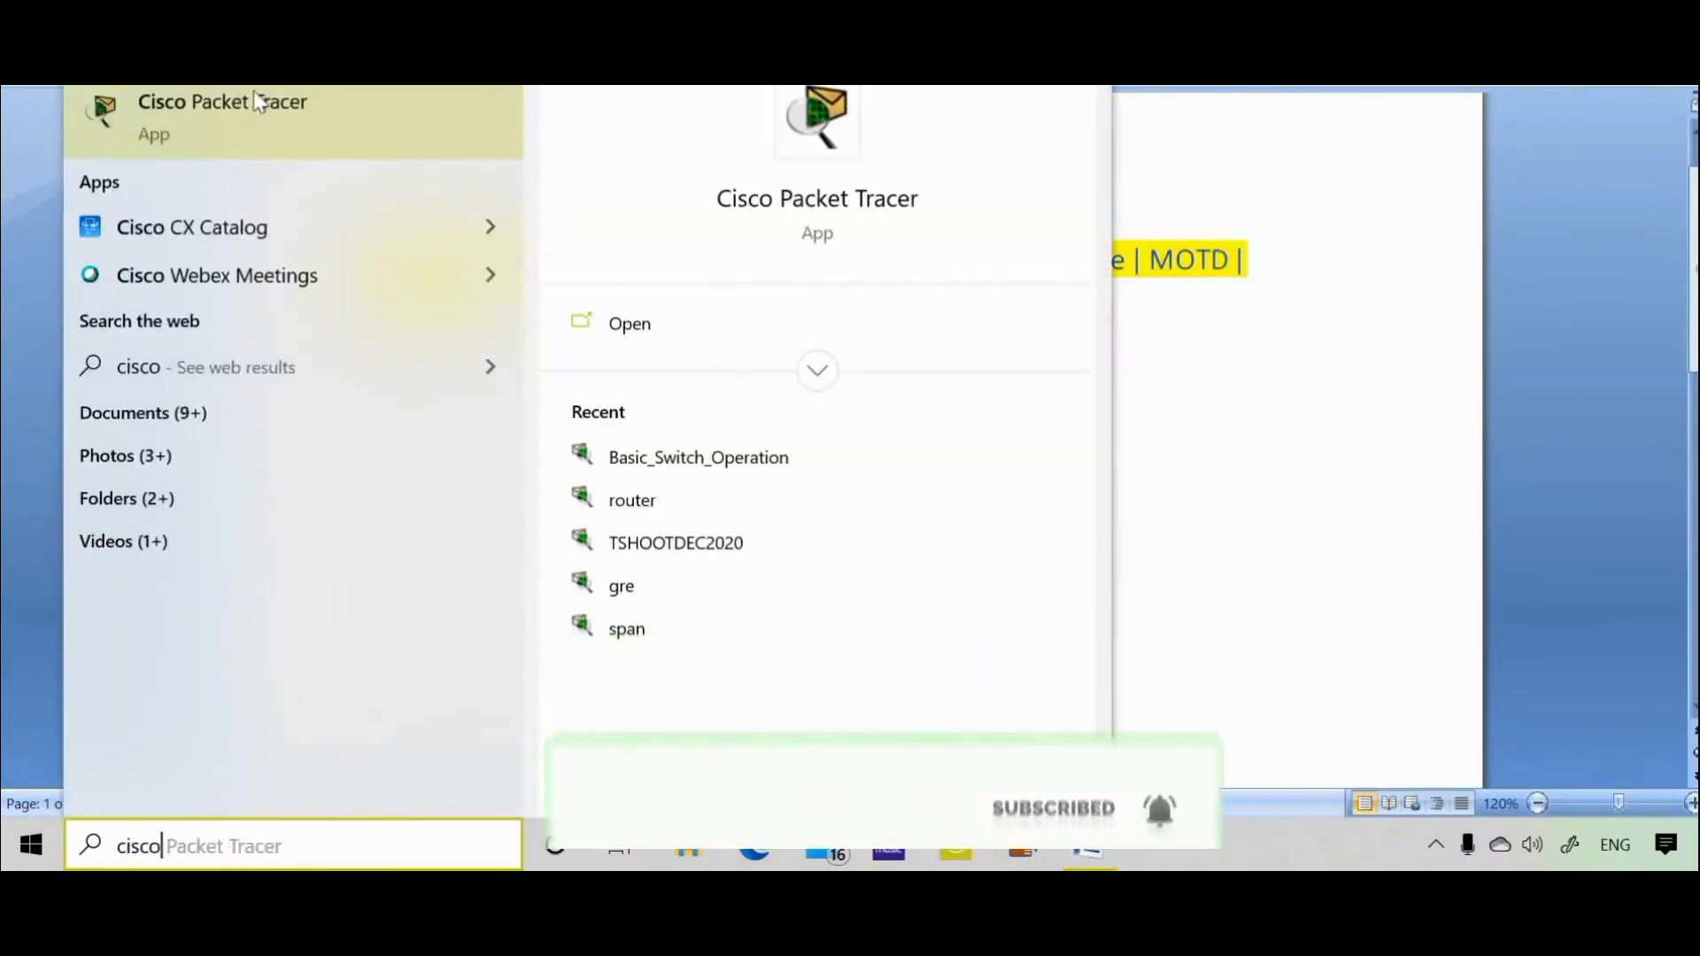
click(252, 124)
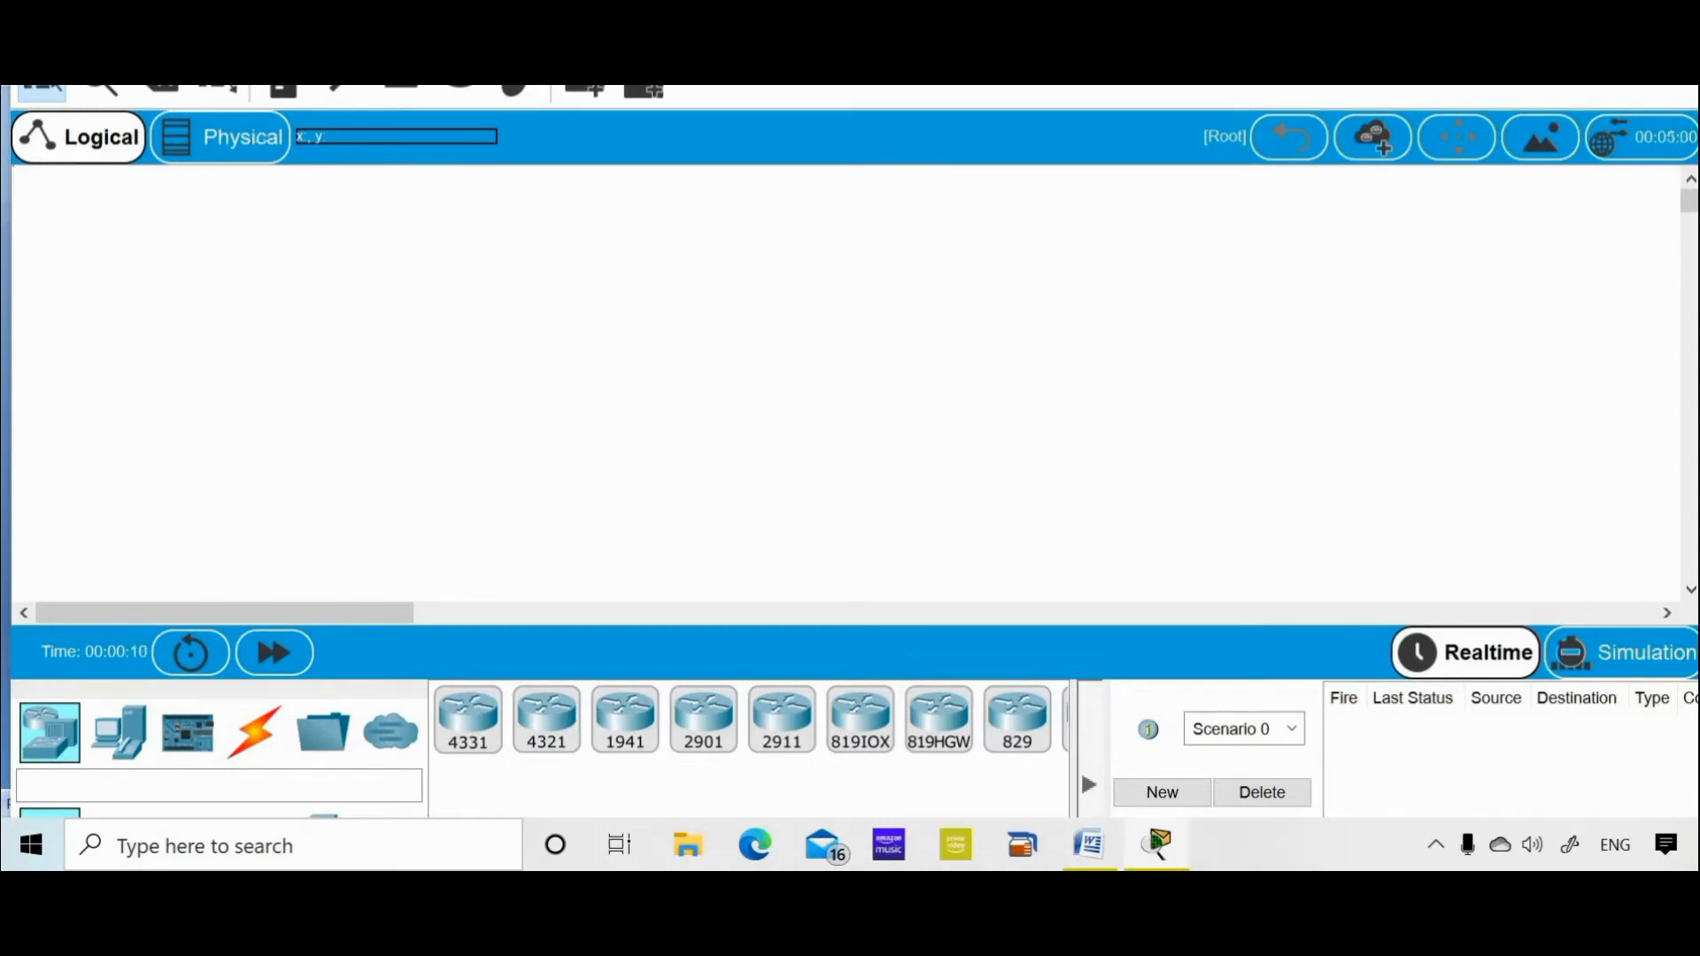
Place a 2960-24TT switch, Switch0, on the maximized workspace and open its configuration window
key(super+Up)
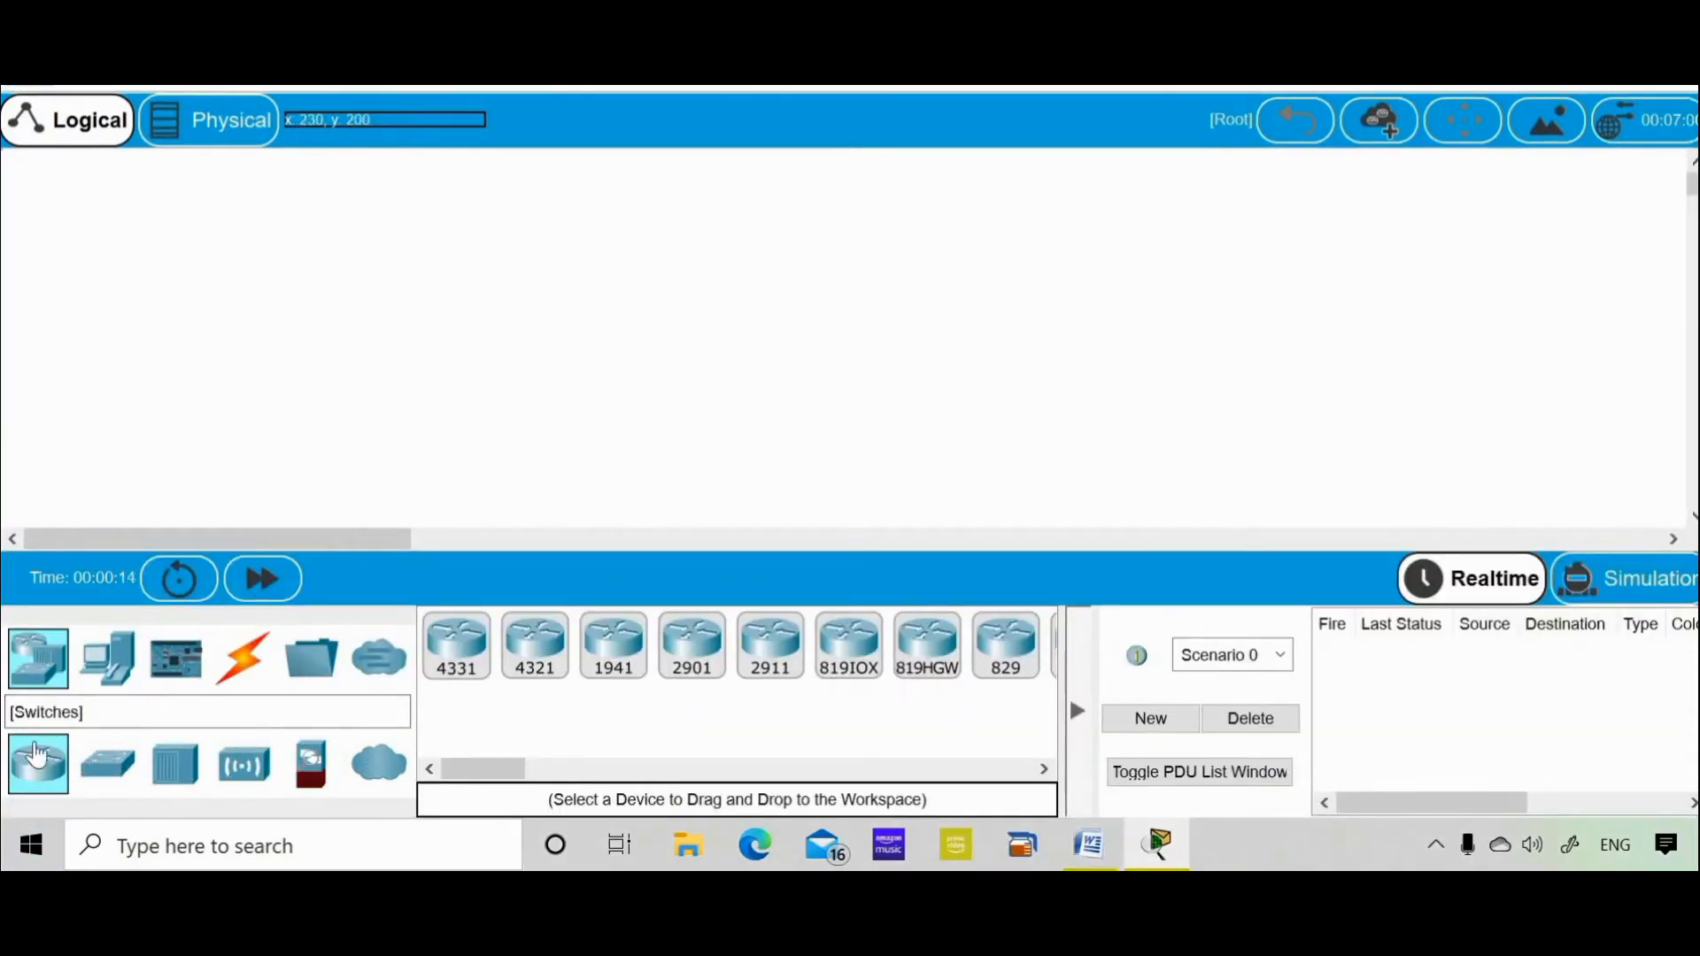
click(112, 768)
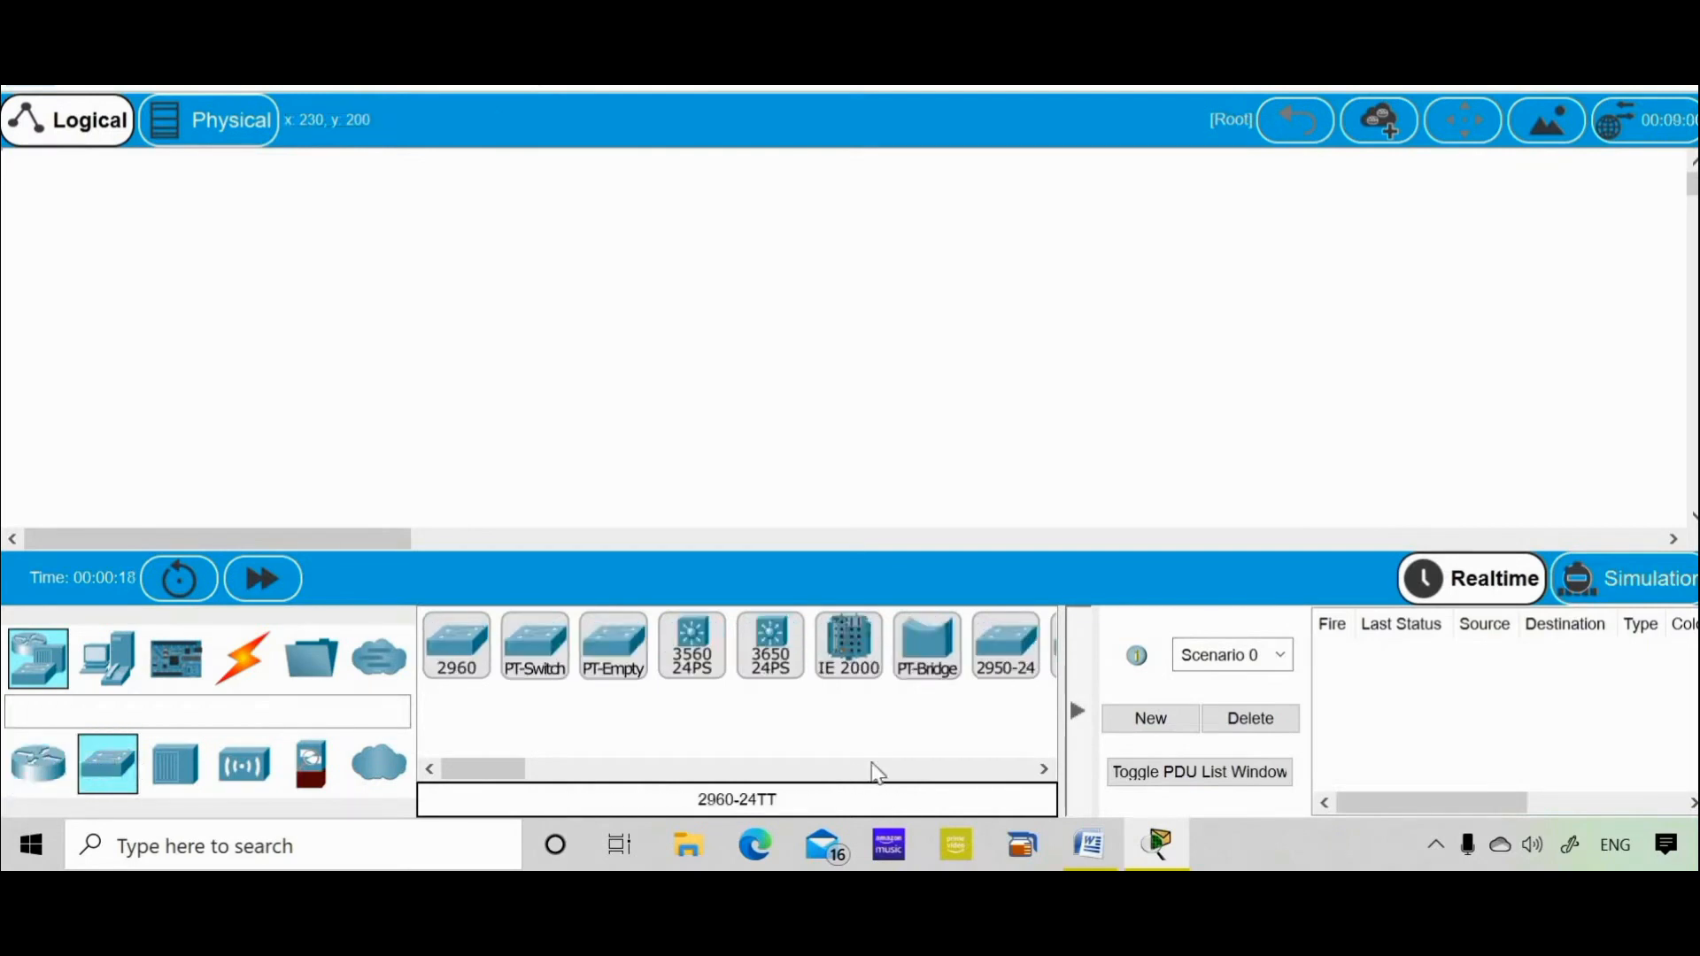
double_click(1021, 769)
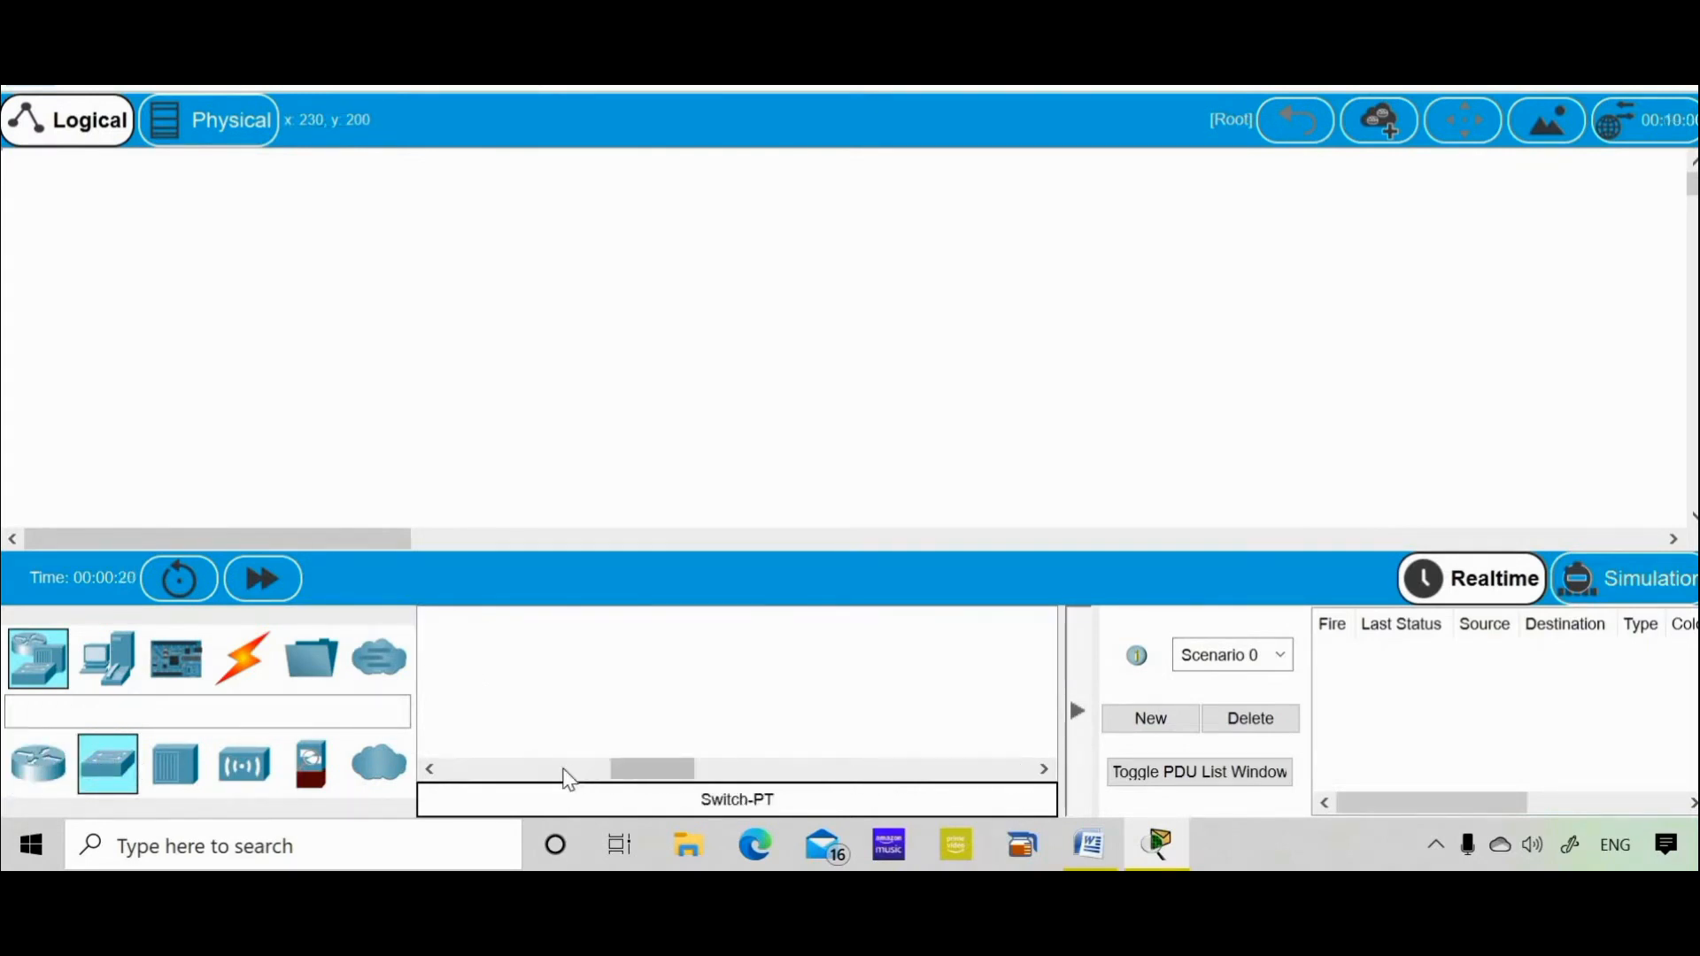
double_click(506, 778)
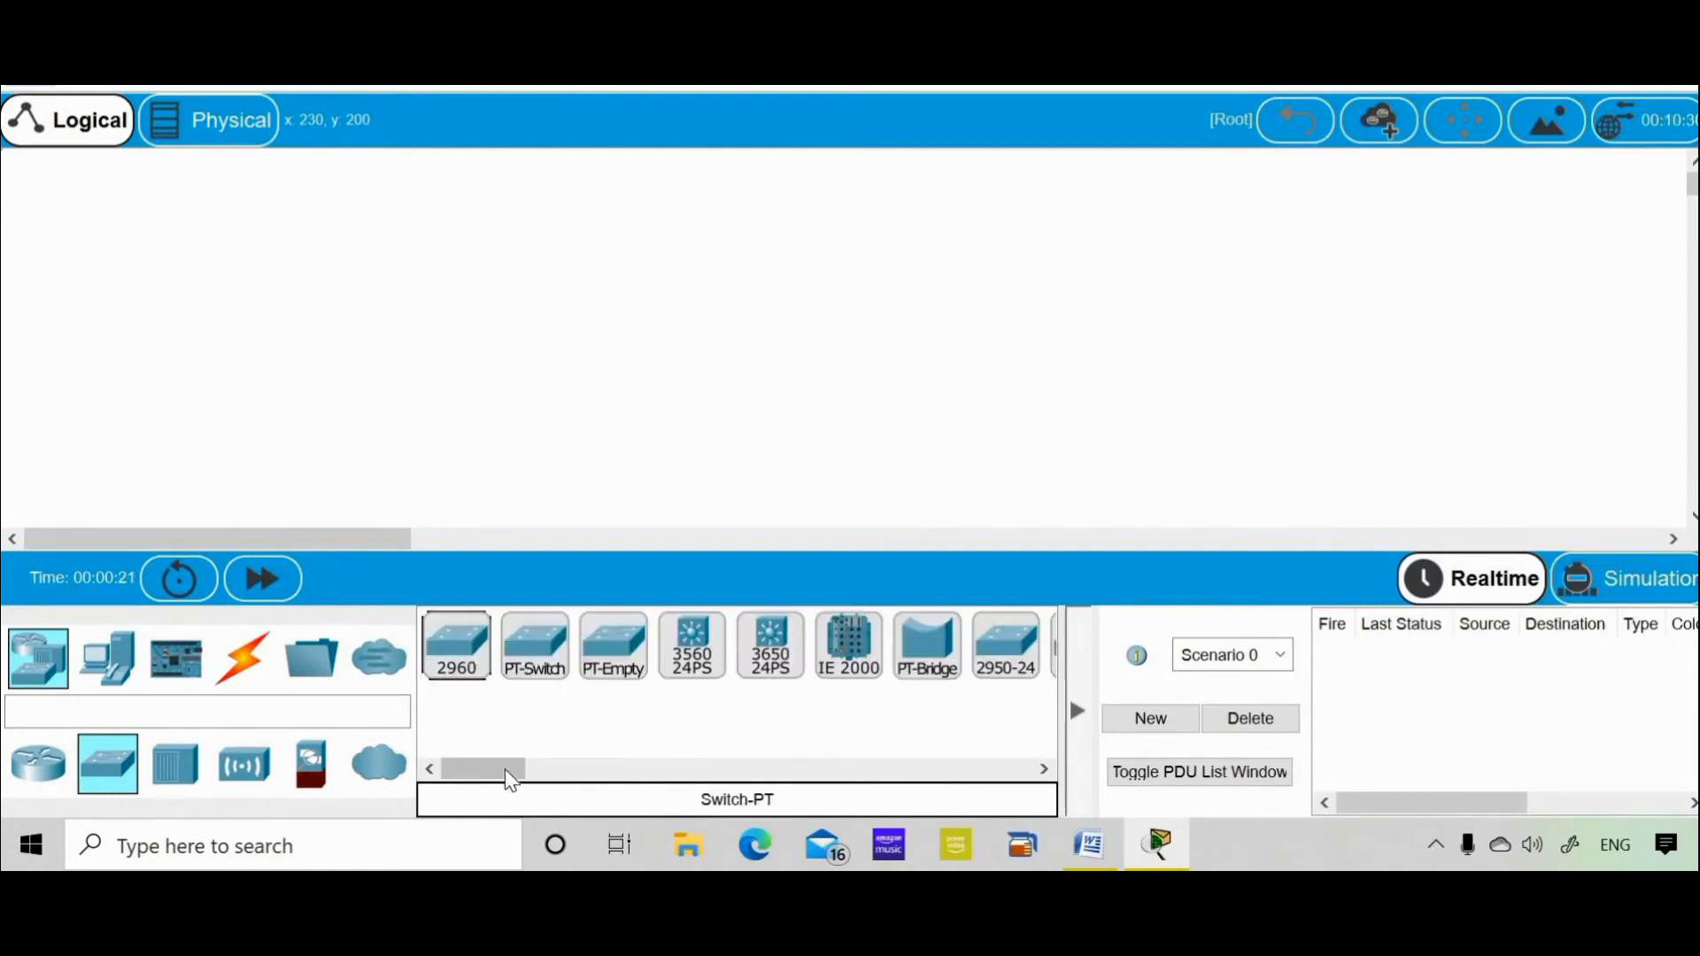
click(462, 674)
click(719, 283)
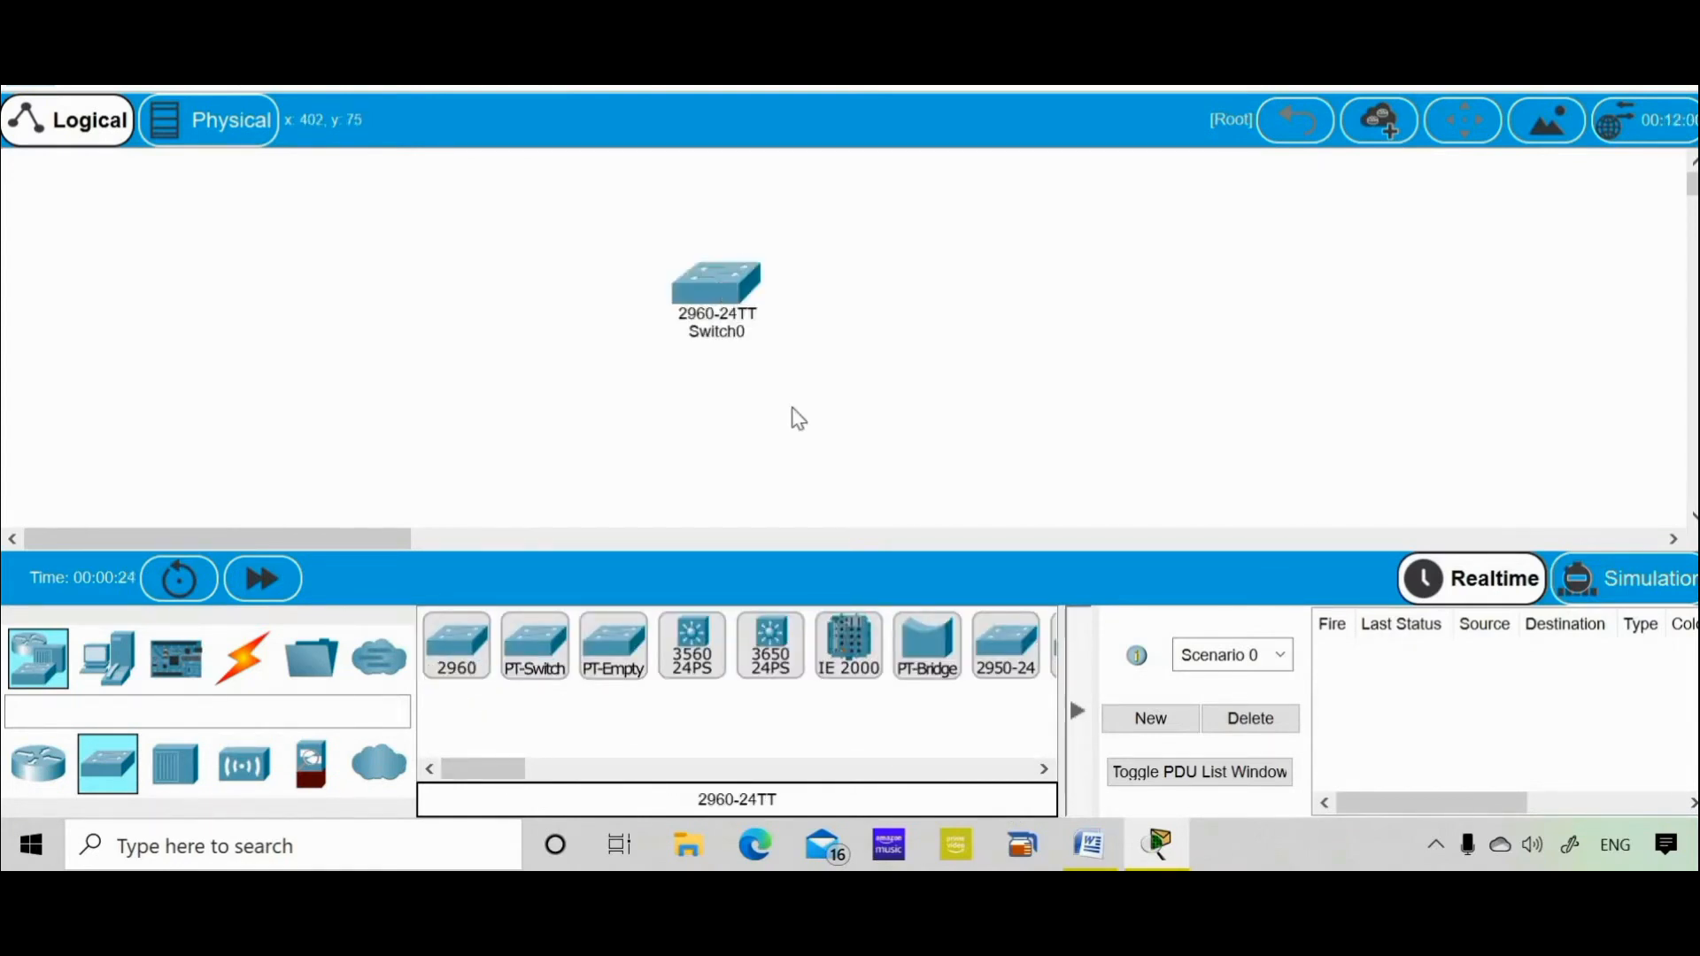
click(724, 289)
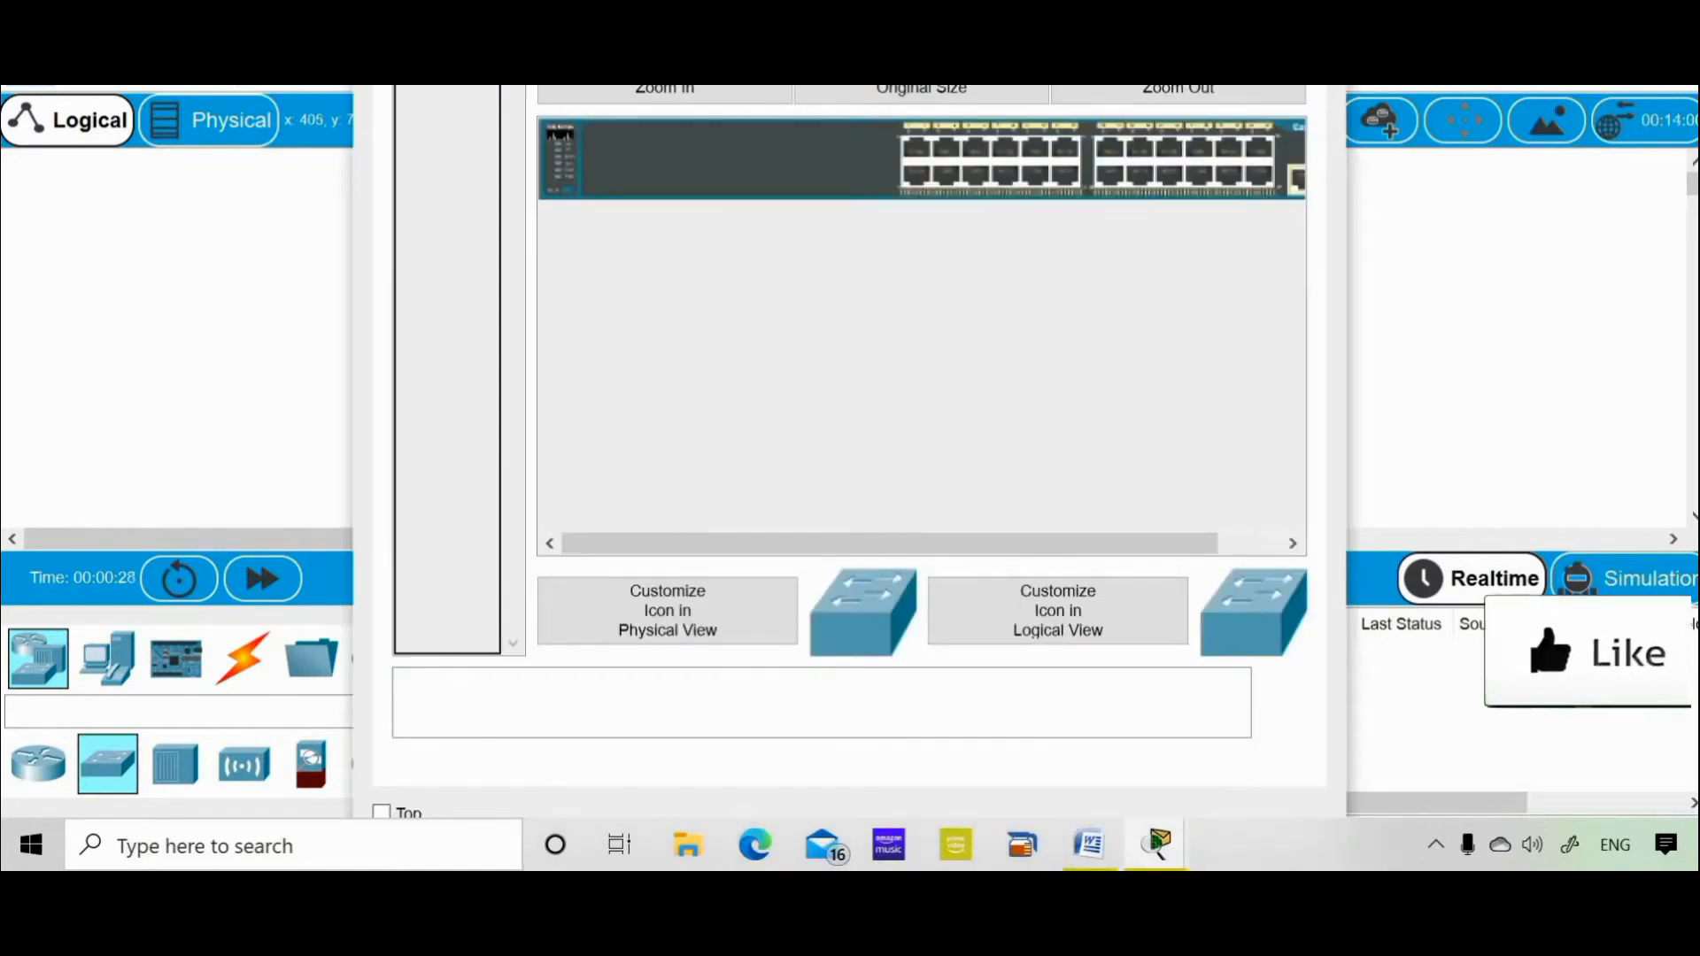
Open Switch0's full-screen CLI and get past the boot messages to the Switch> user-mode prompt
key(super+Up)
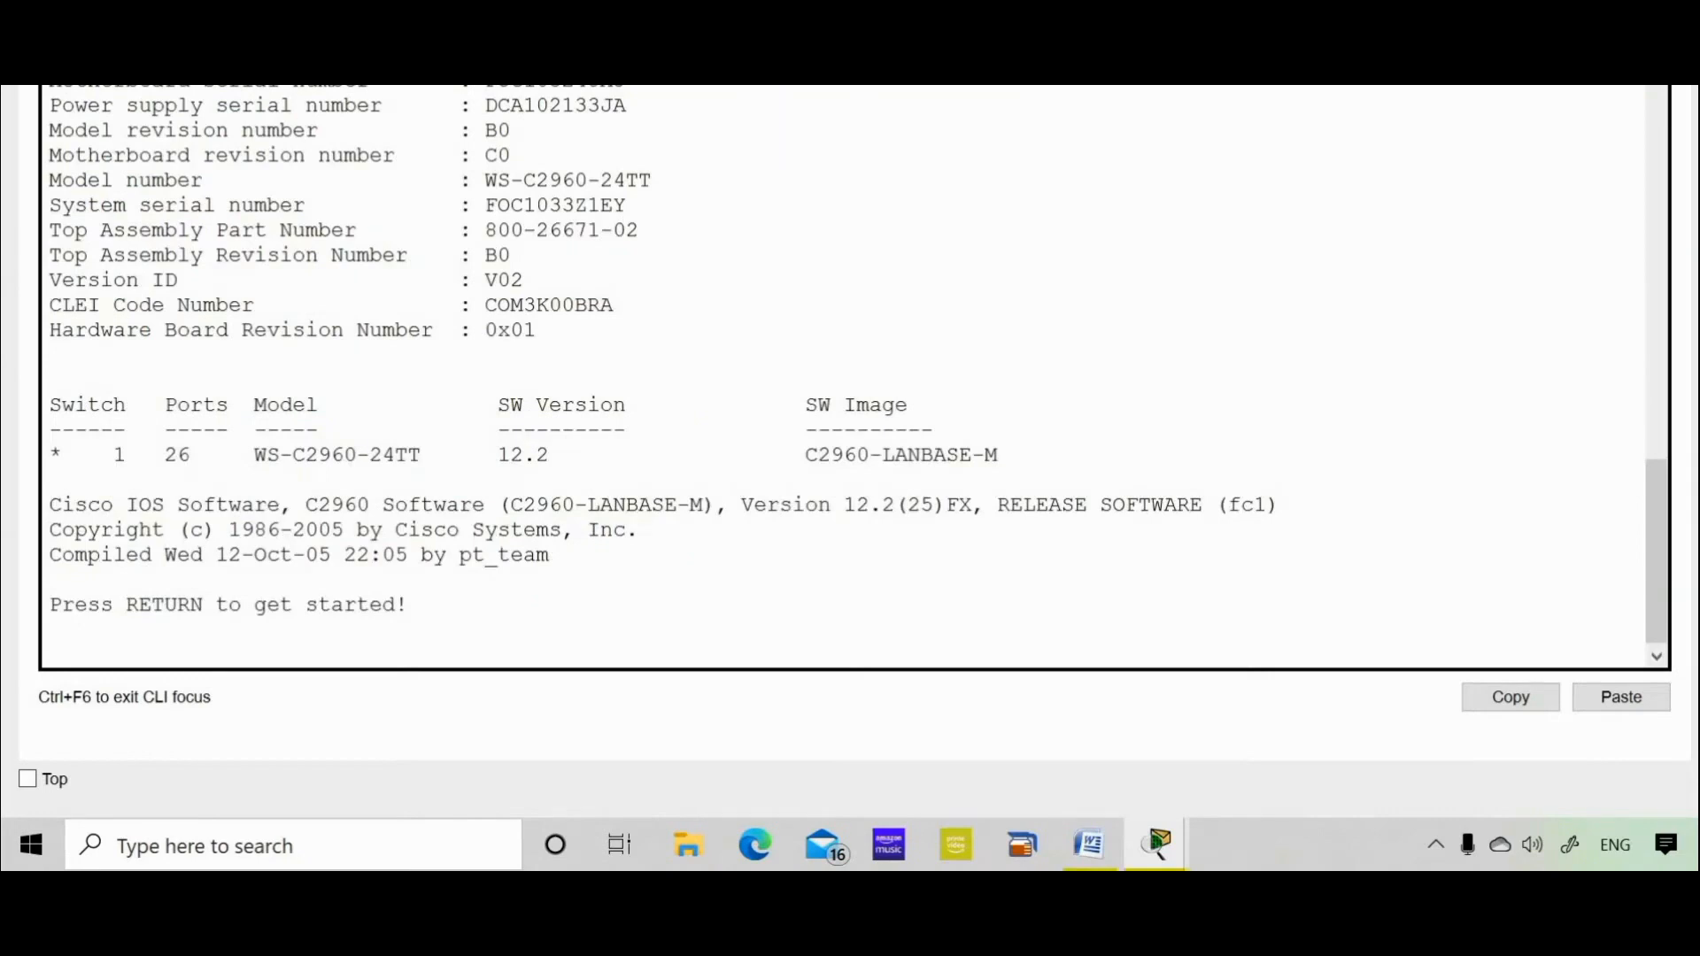
key(Return)
key(Return)
key(Return)
key(Return)
key(Return)
key(Return)
key(Return)
key(Return)
key(Return)
key(Return)
key(Return)
key(Return)
key(Return)
key(Return)
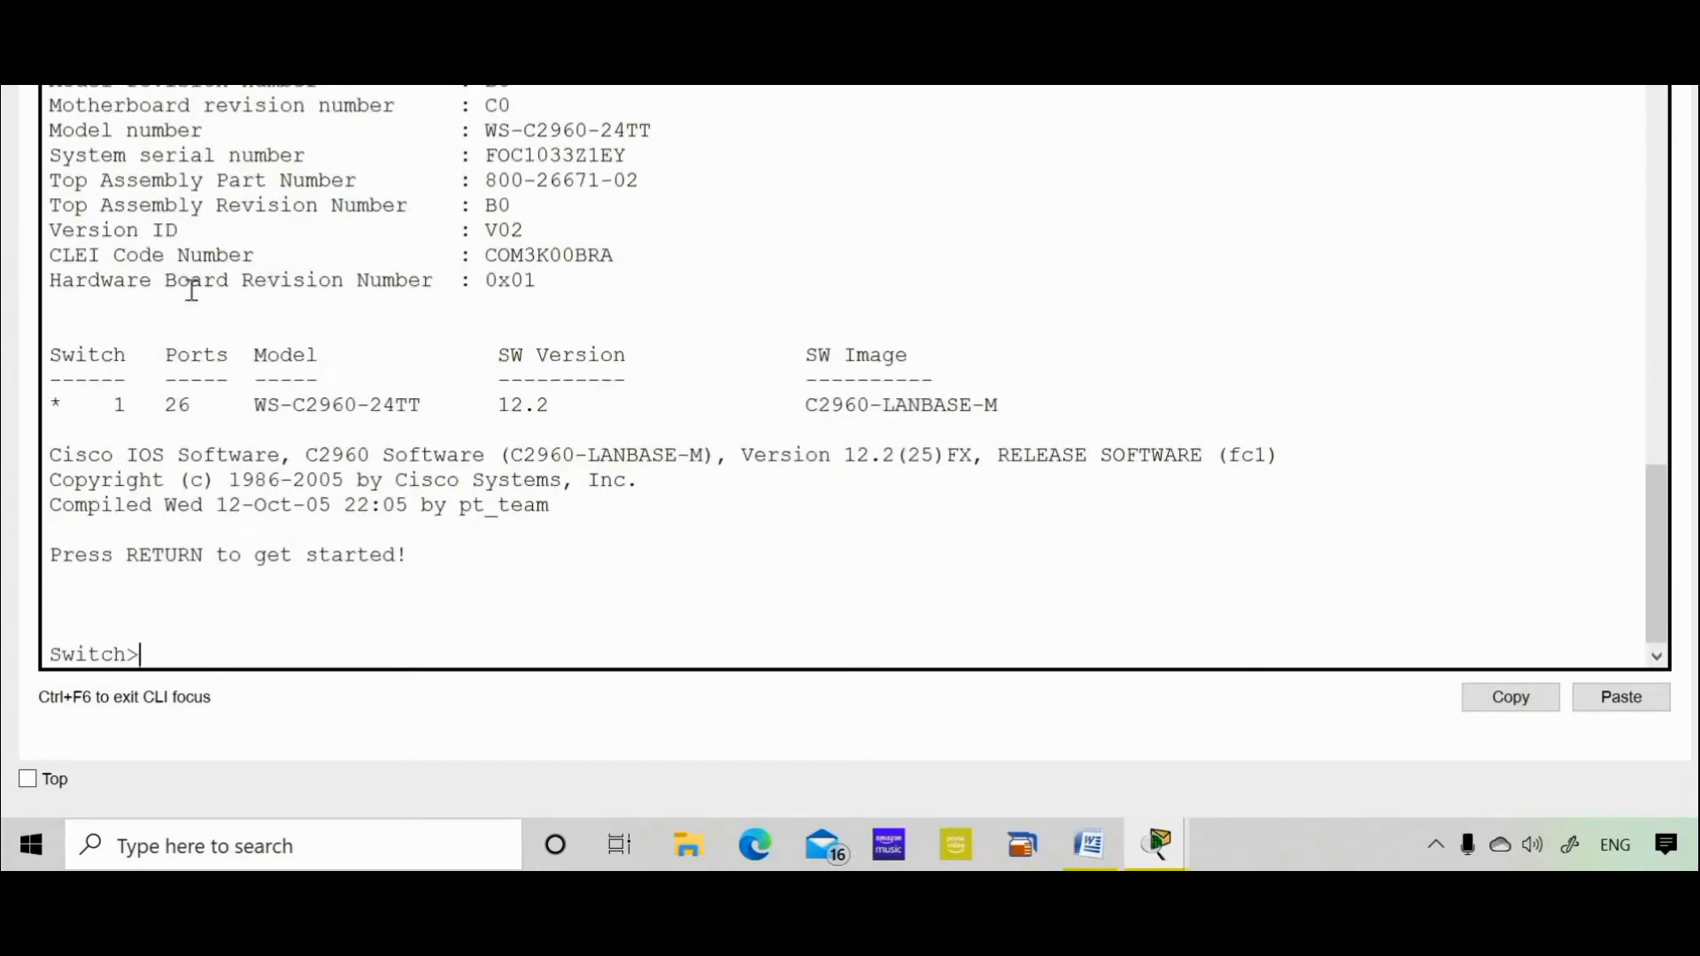
key(Return)
key(Return)
key(Return)
key(Return)
key(Return)
key(Return)
key(Return)
key(Return)
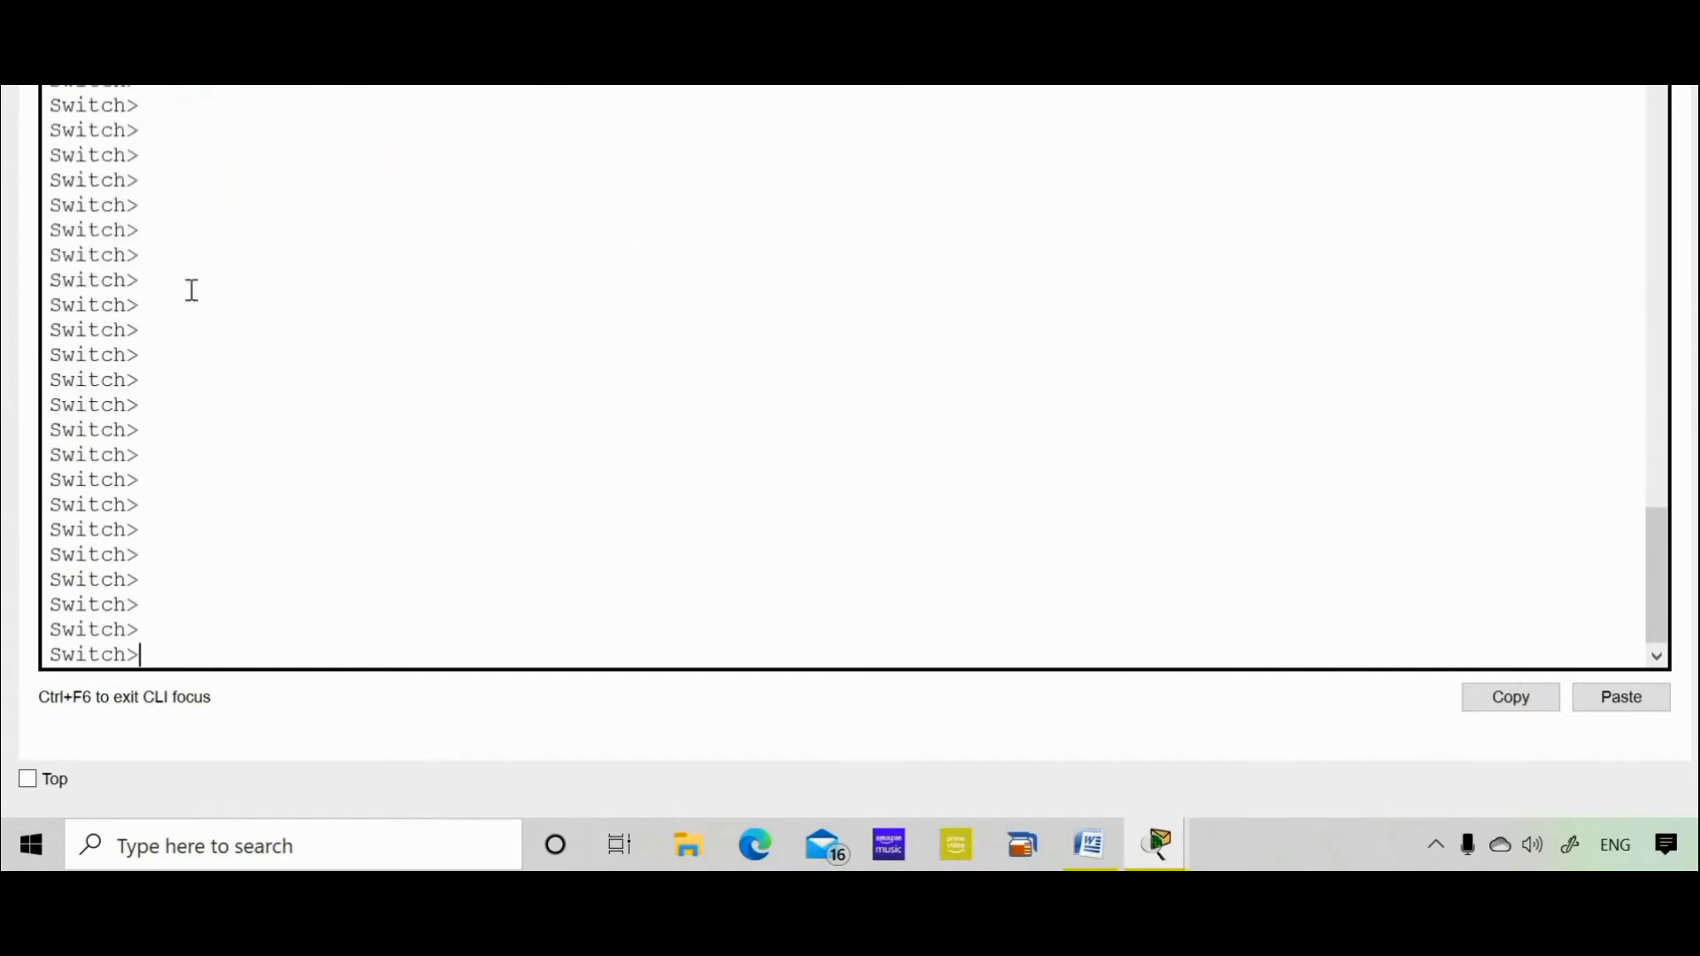
double_click(108, 312)
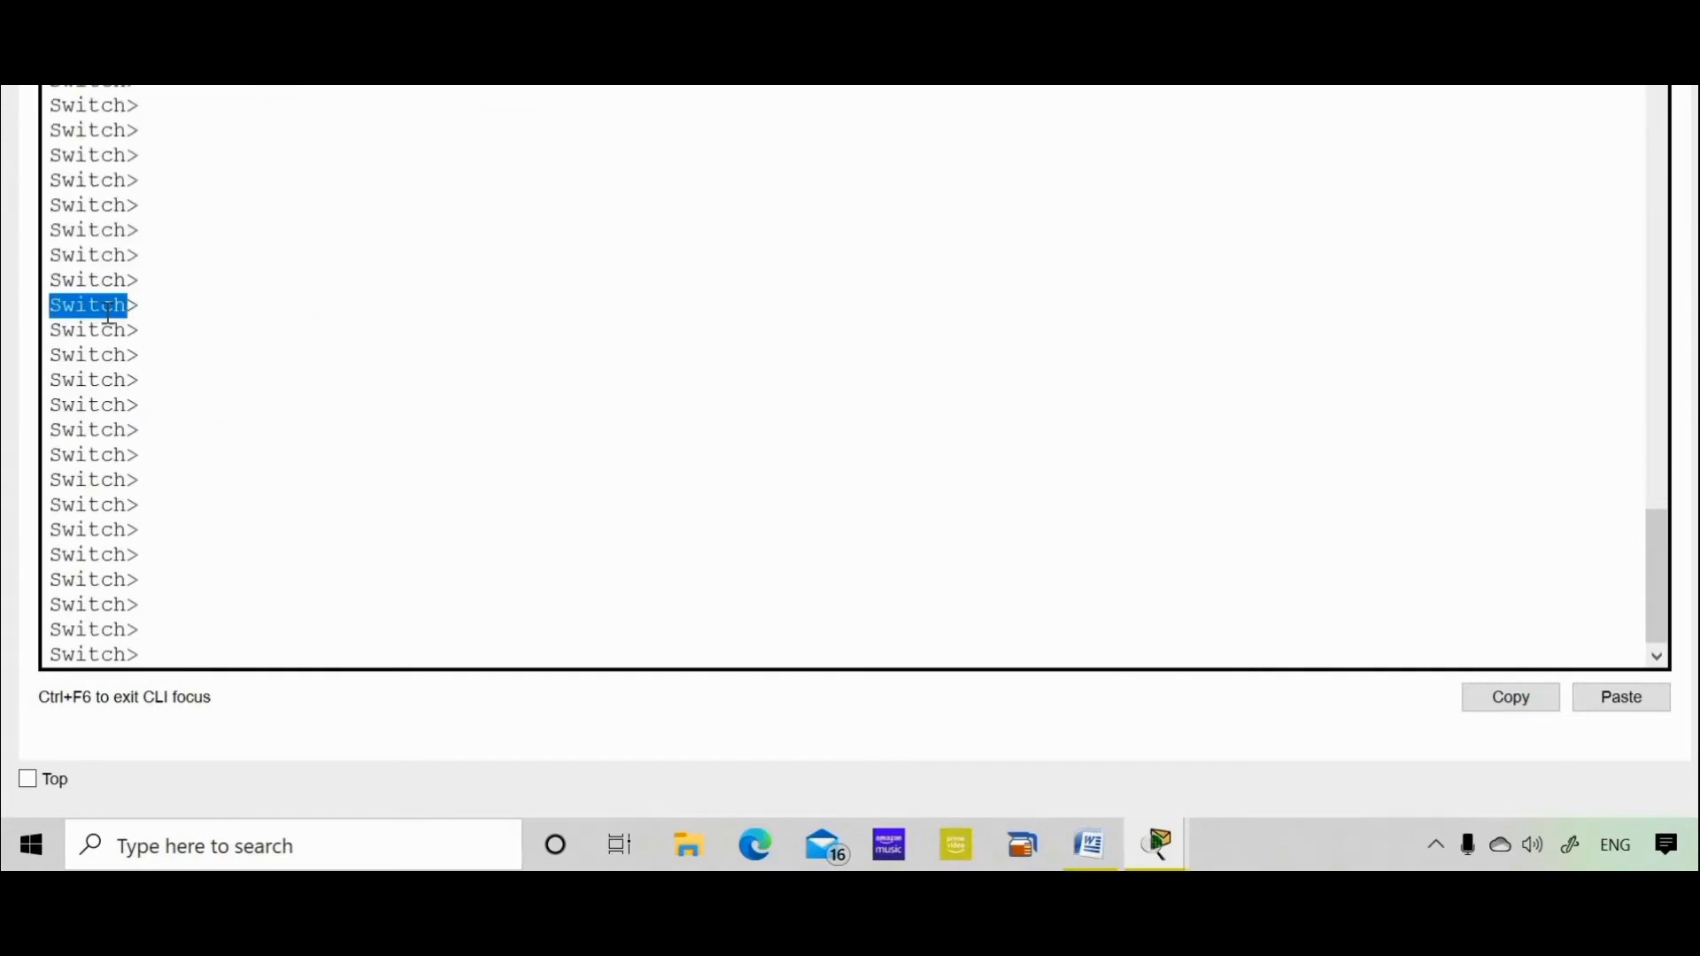
click(140, 352)
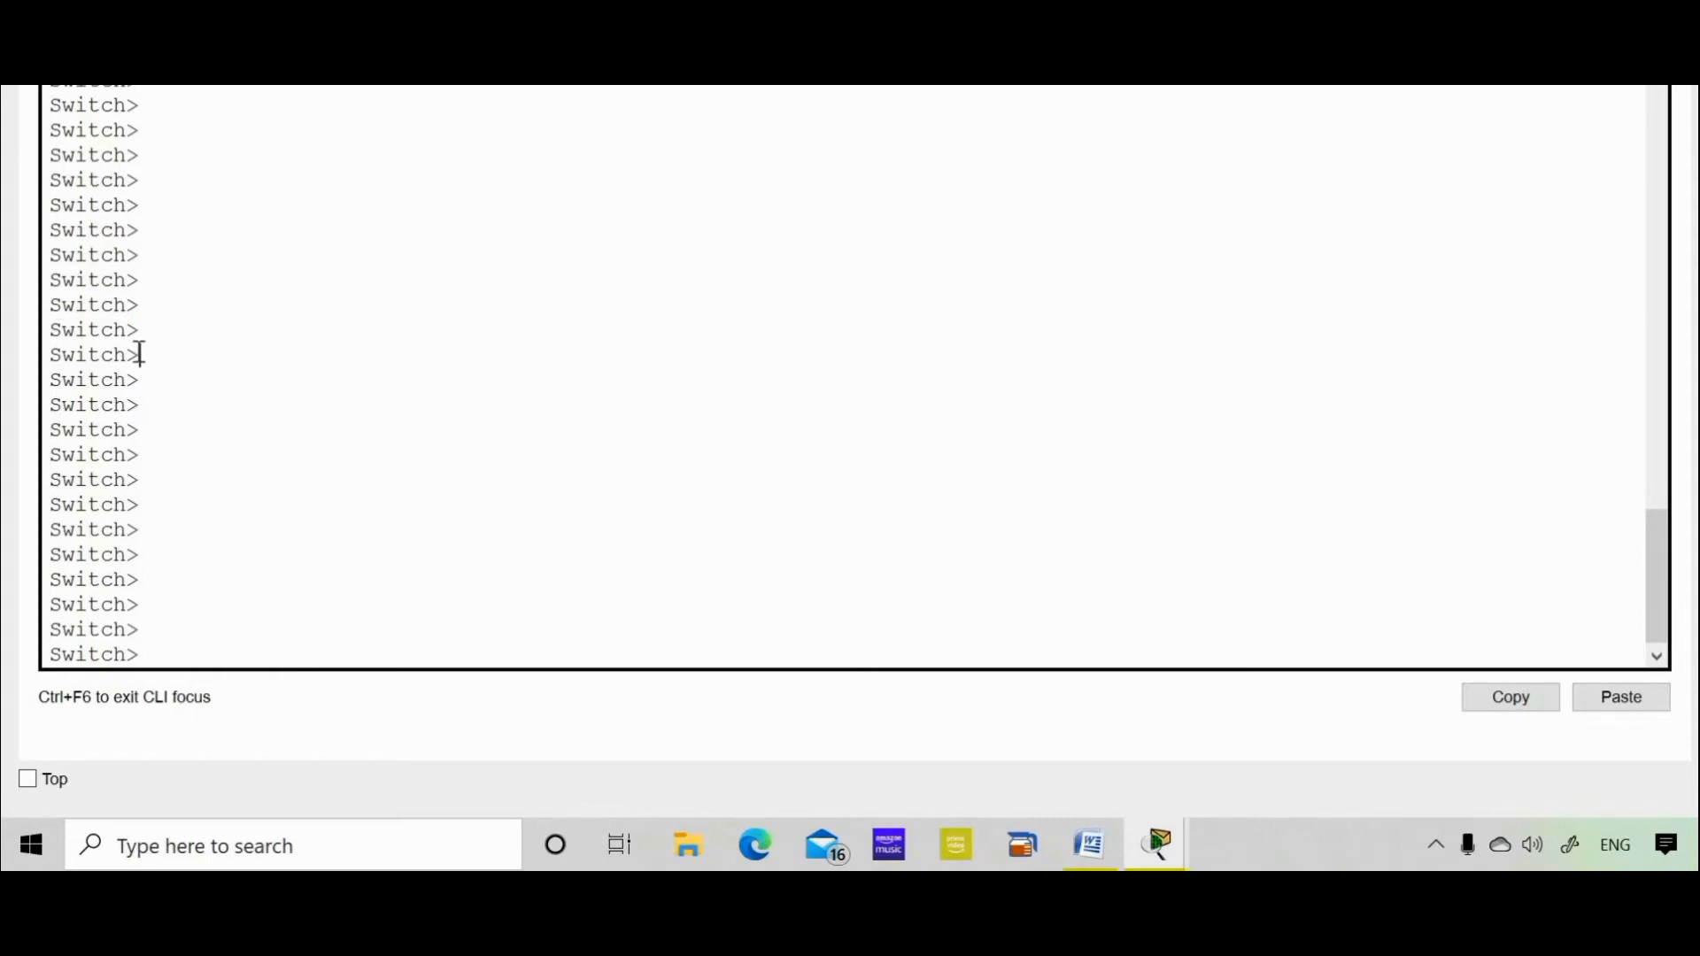
drag(134, 354, 126, 357)
click(274, 428)
Enter privileged mode with enable, then global configuration mode with configure terminal
text(enable)
key(Return)
key(Return)
key(Return)
key(Return)
key(Return)
key(Return)
key(Return)
key(Return)
key(Return)
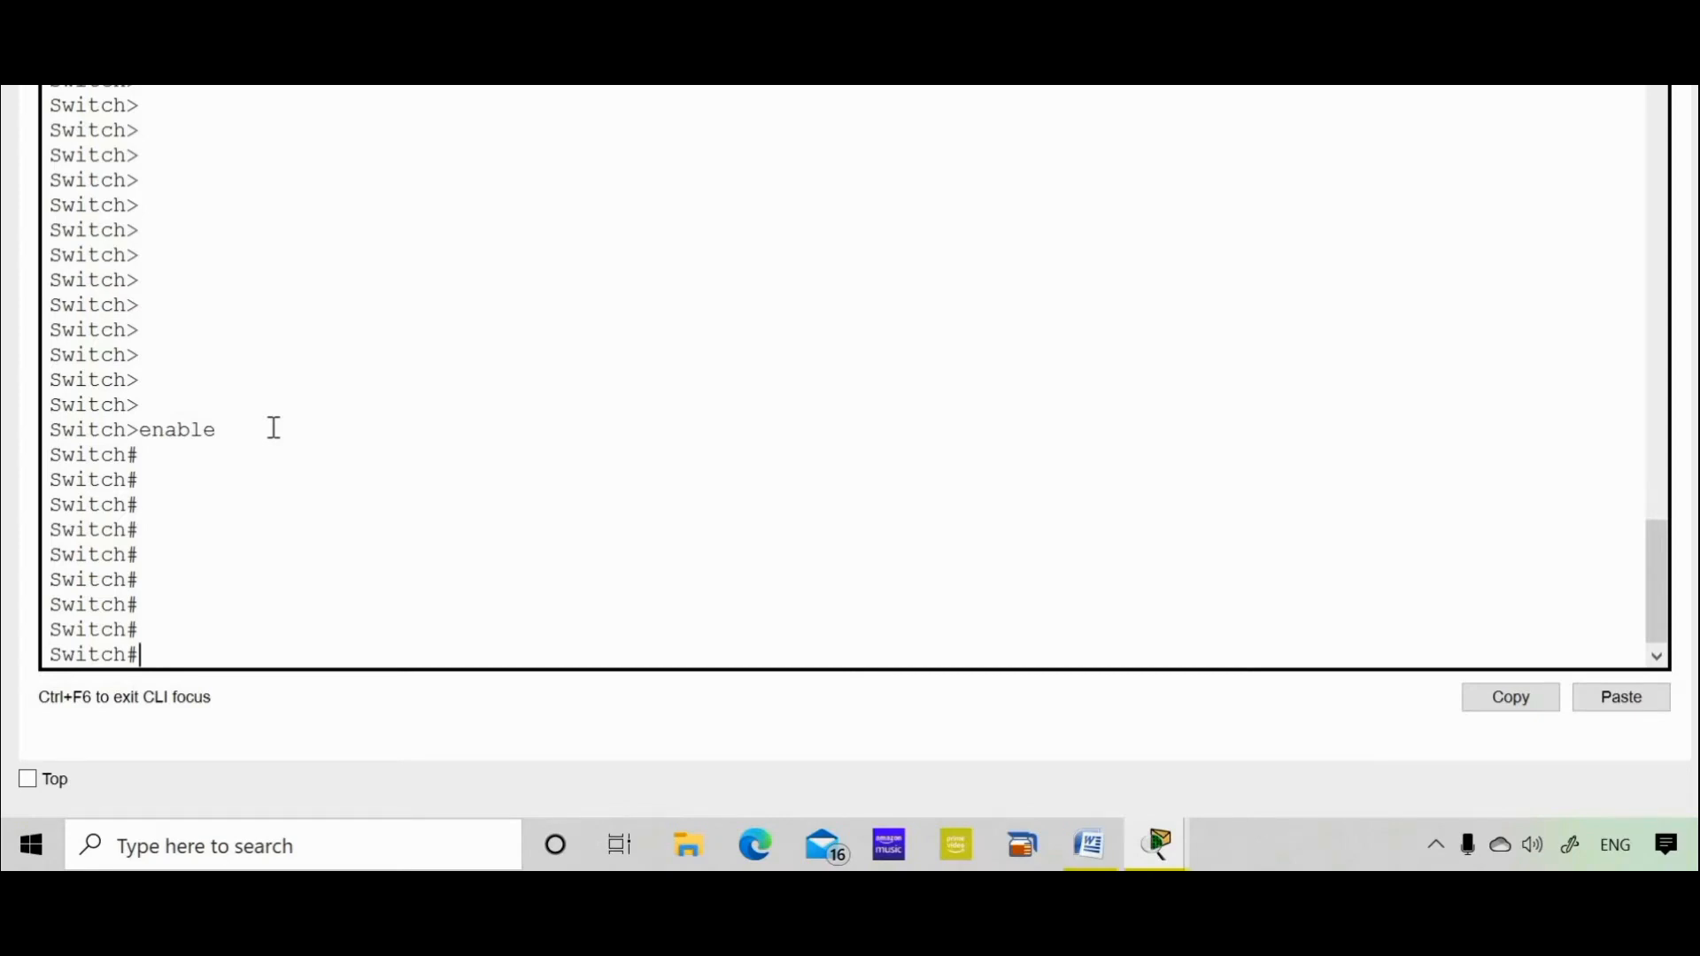
text(configure ter)
key(Tab)
key(Return)
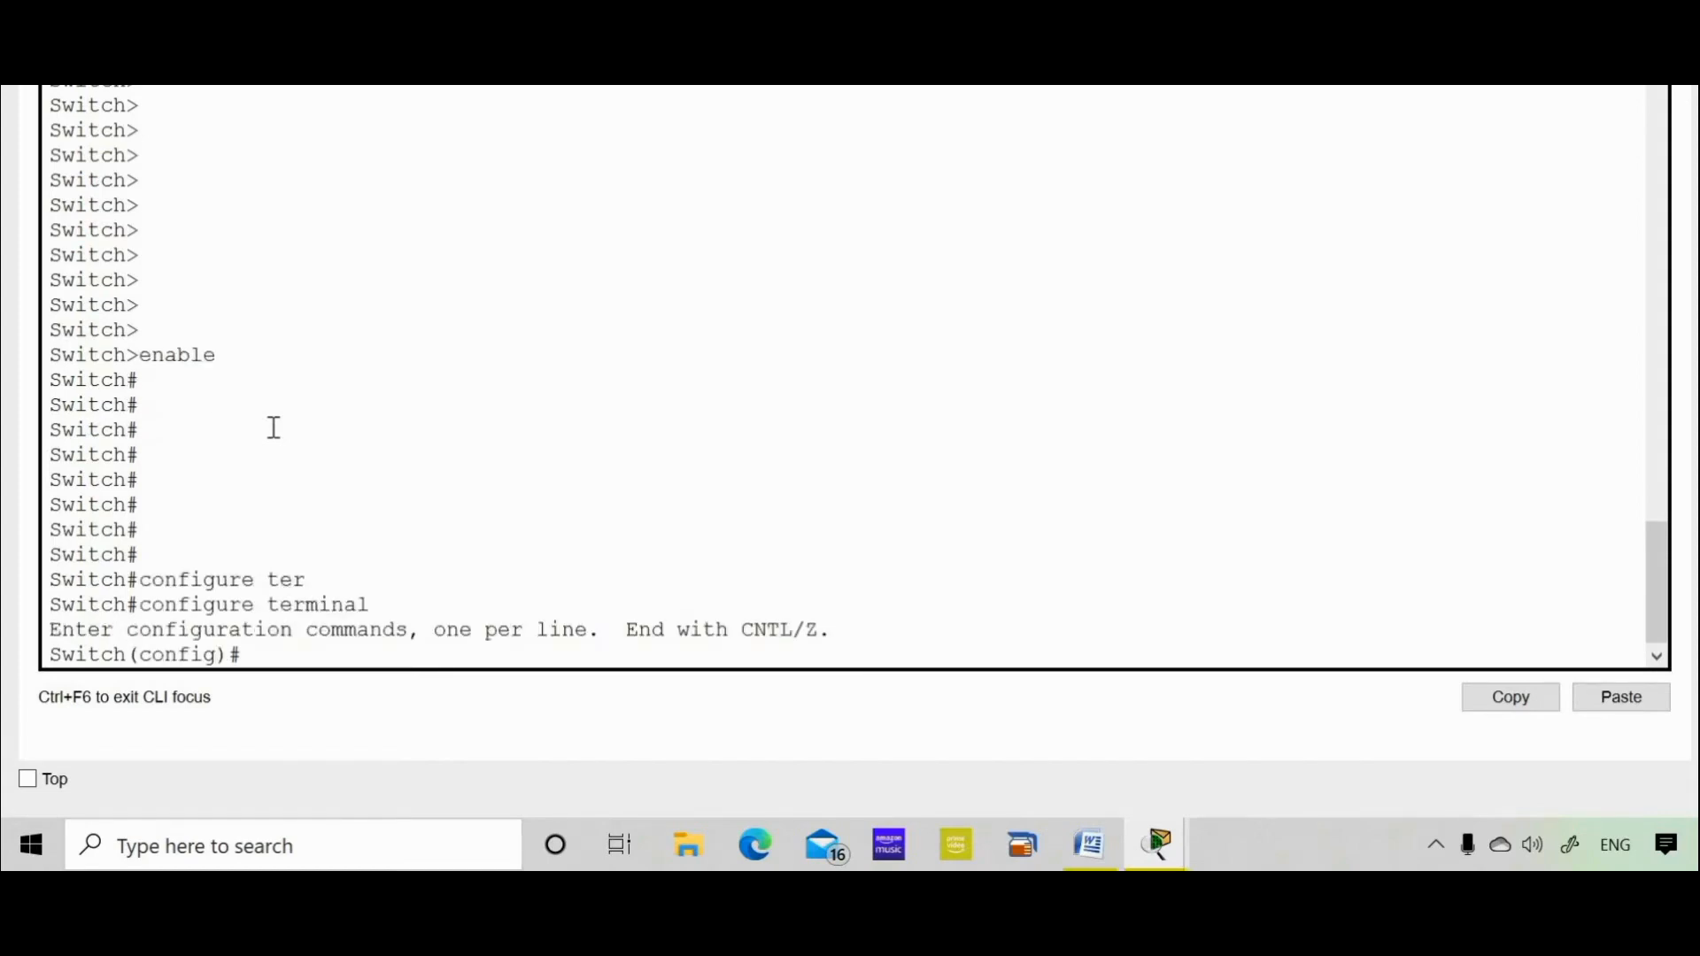
key(Return)
key(Return)
key(Return)
key(Return)
key(Return)
key(Return)
key(Return)
key(Return)
key(Return)
key(Return)
key(Return)
key(Return)
key(Return)
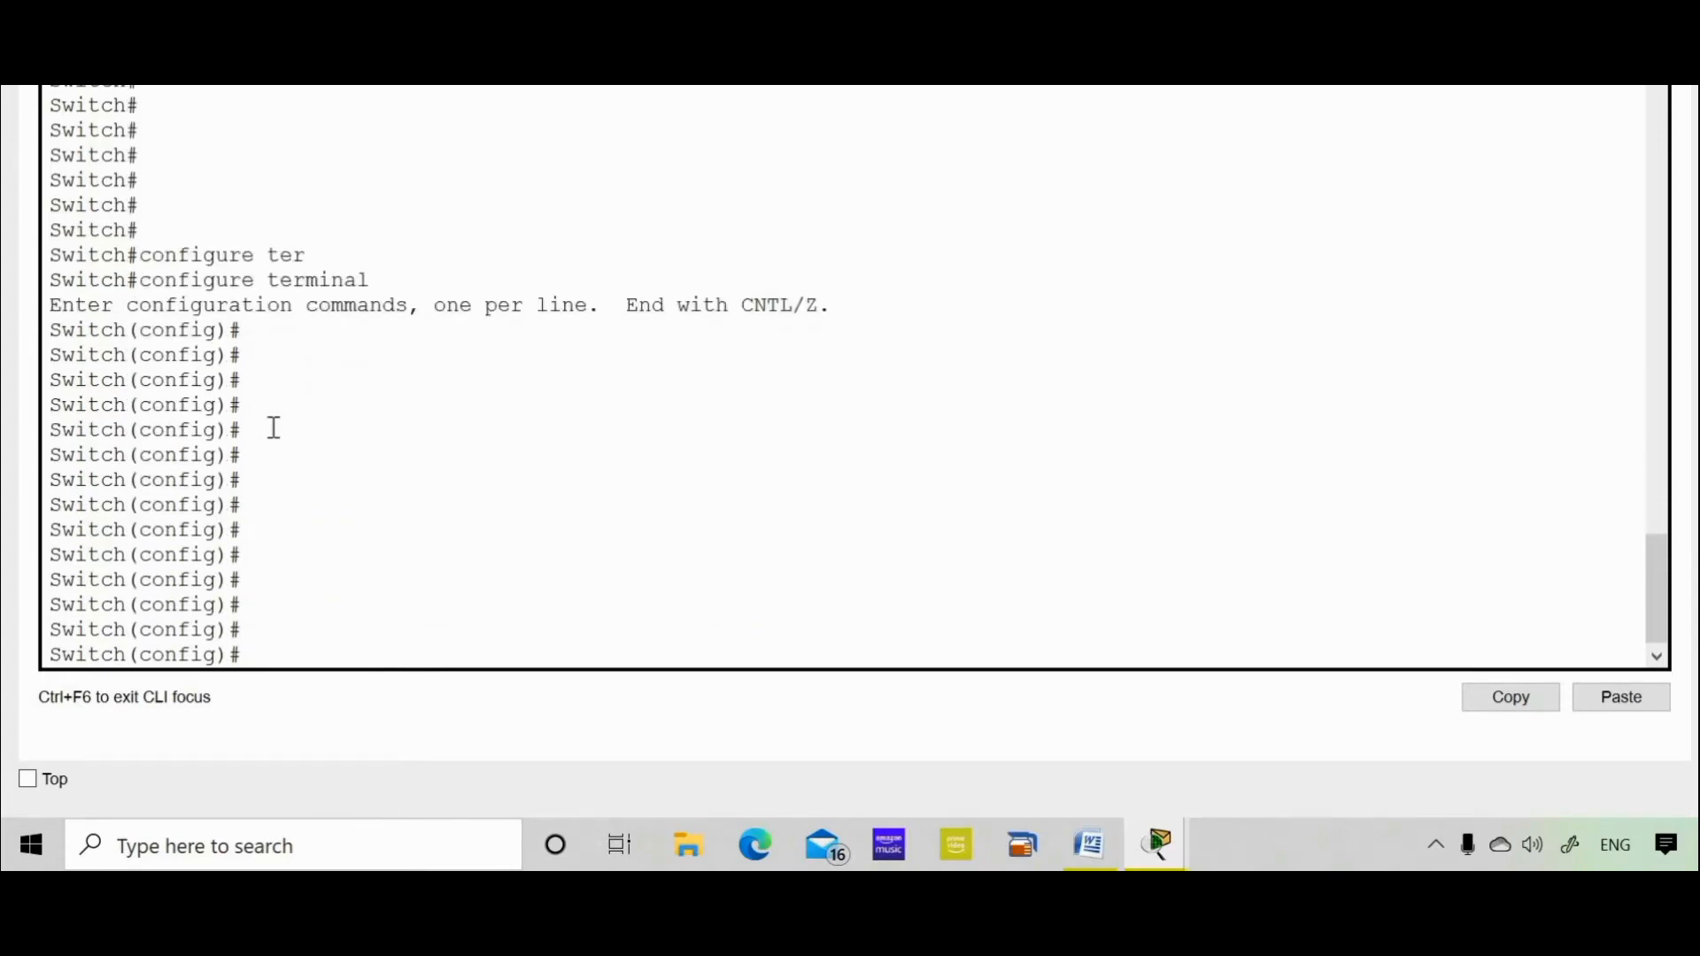
Copy the name SW1 from the lab instructions and type hostname at the Switch(config)# prompt
click(1082, 861)
click(912, 389)
double_click(912, 390)
right_click(910, 382)
click(958, 429)
key(alt+Tab)
text(hostname)
double_click(100, 654)
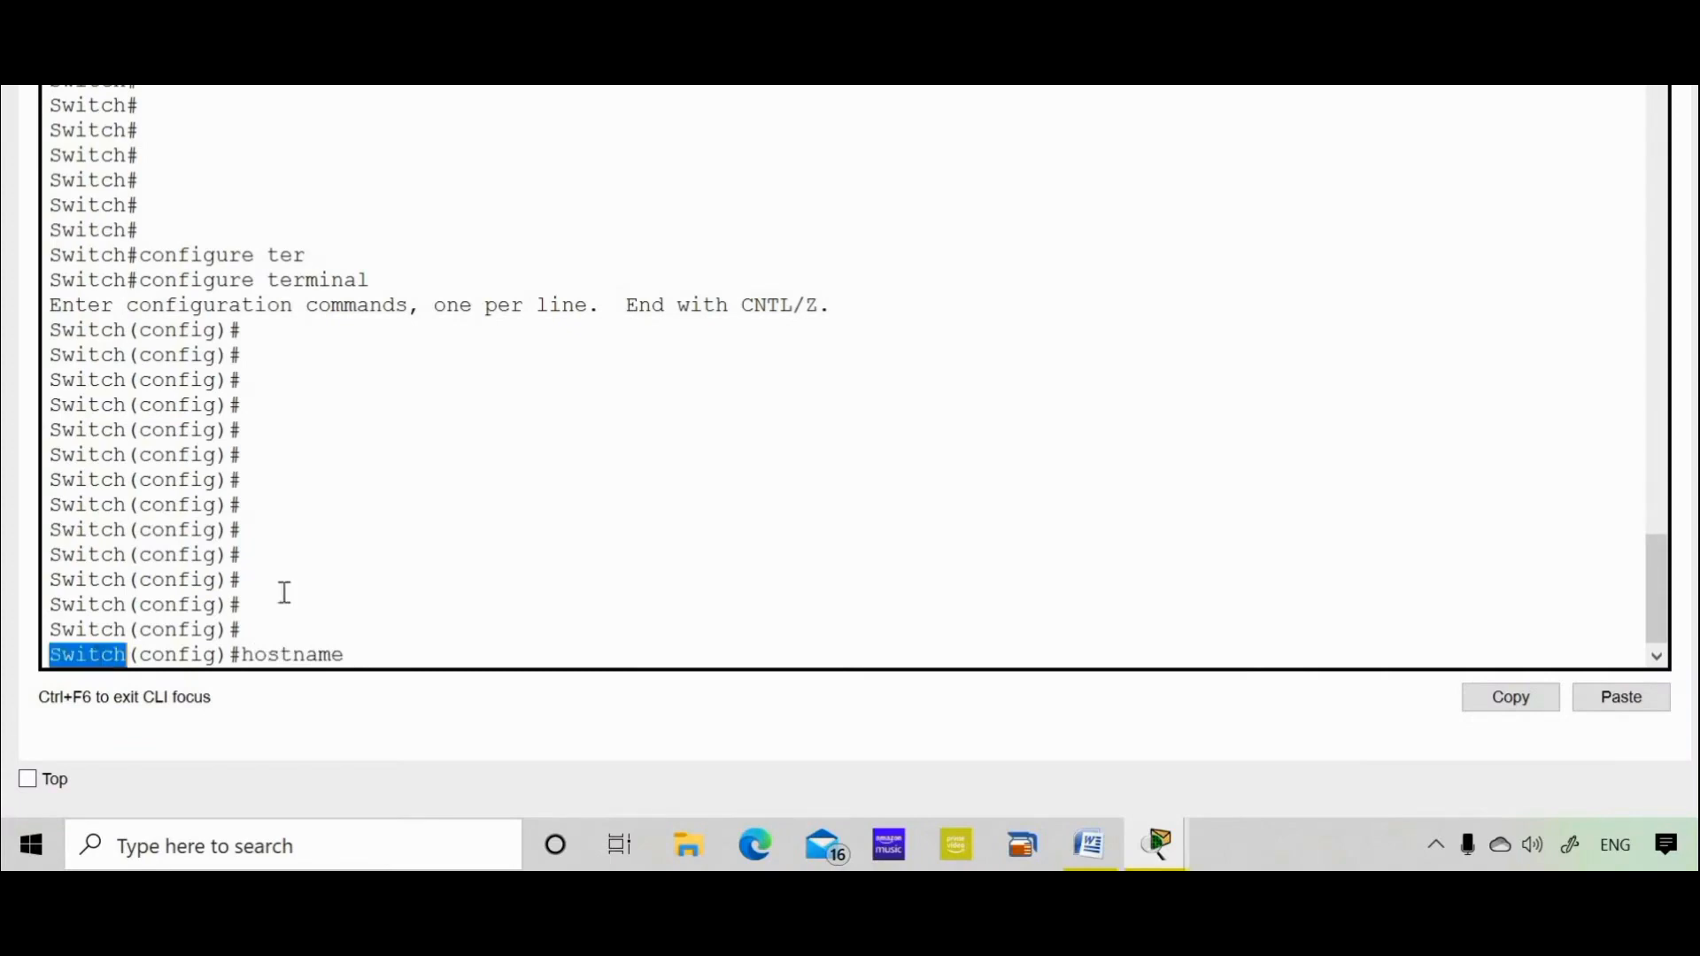
click(378, 590)
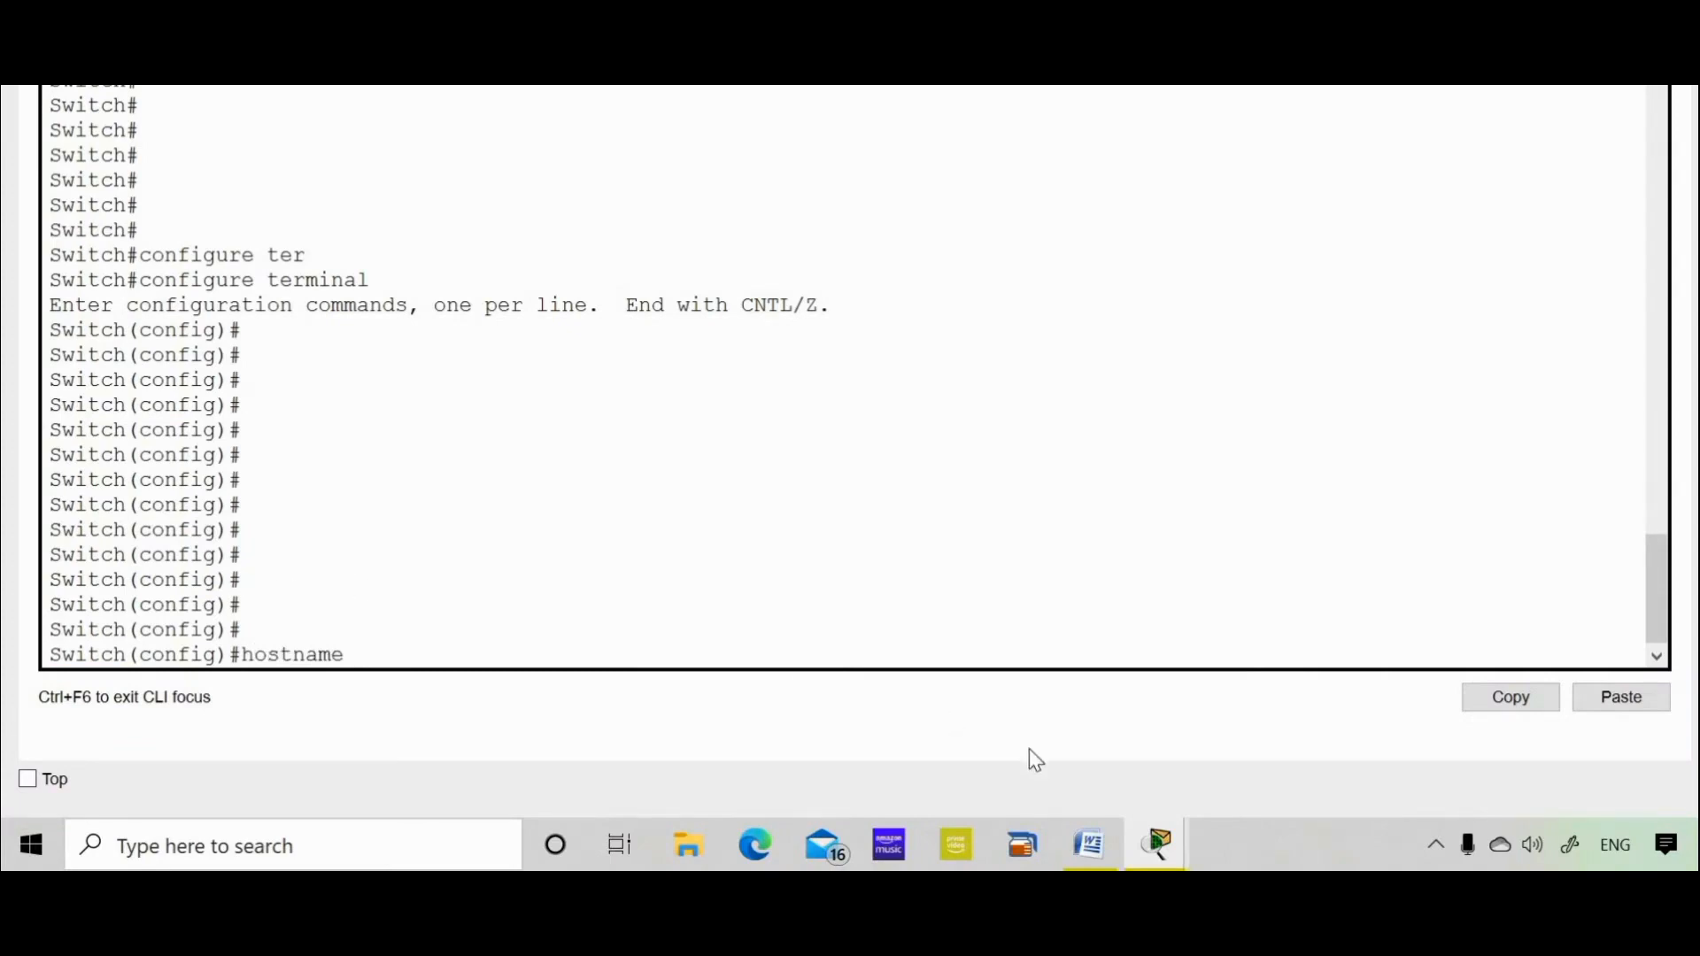
click(1090, 845)
Copy SW1 from the Word lab sheet and paste it after hostname in the switch CLI
right_click(925, 414)
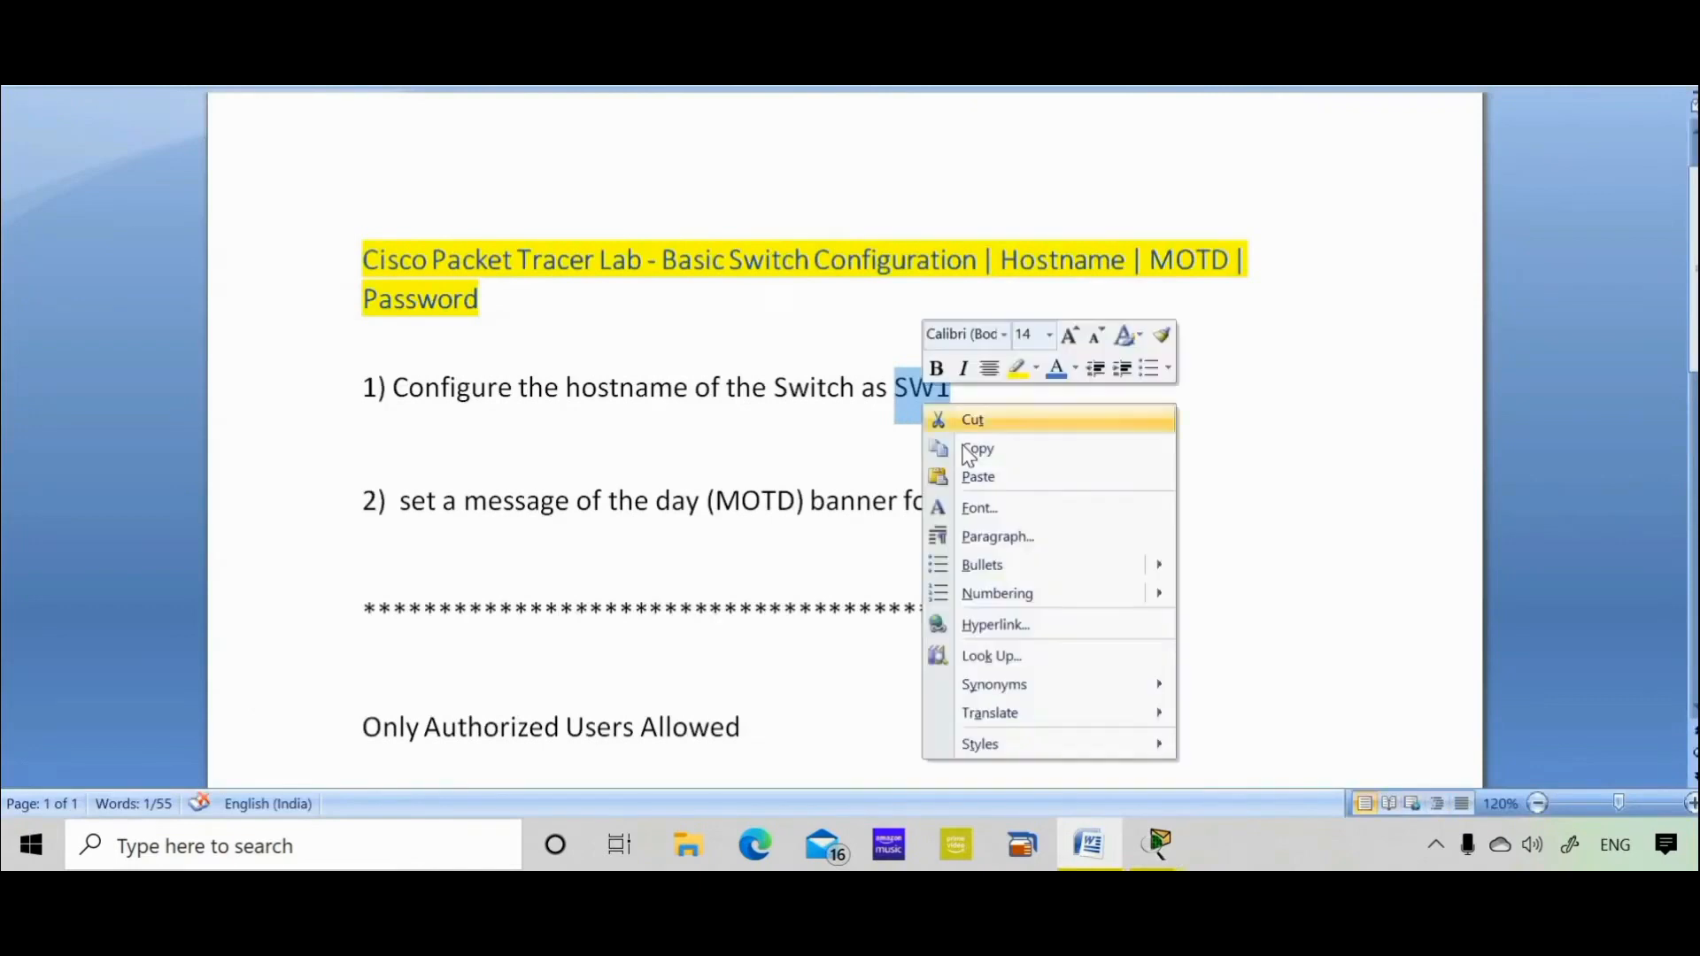
click(966, 445)
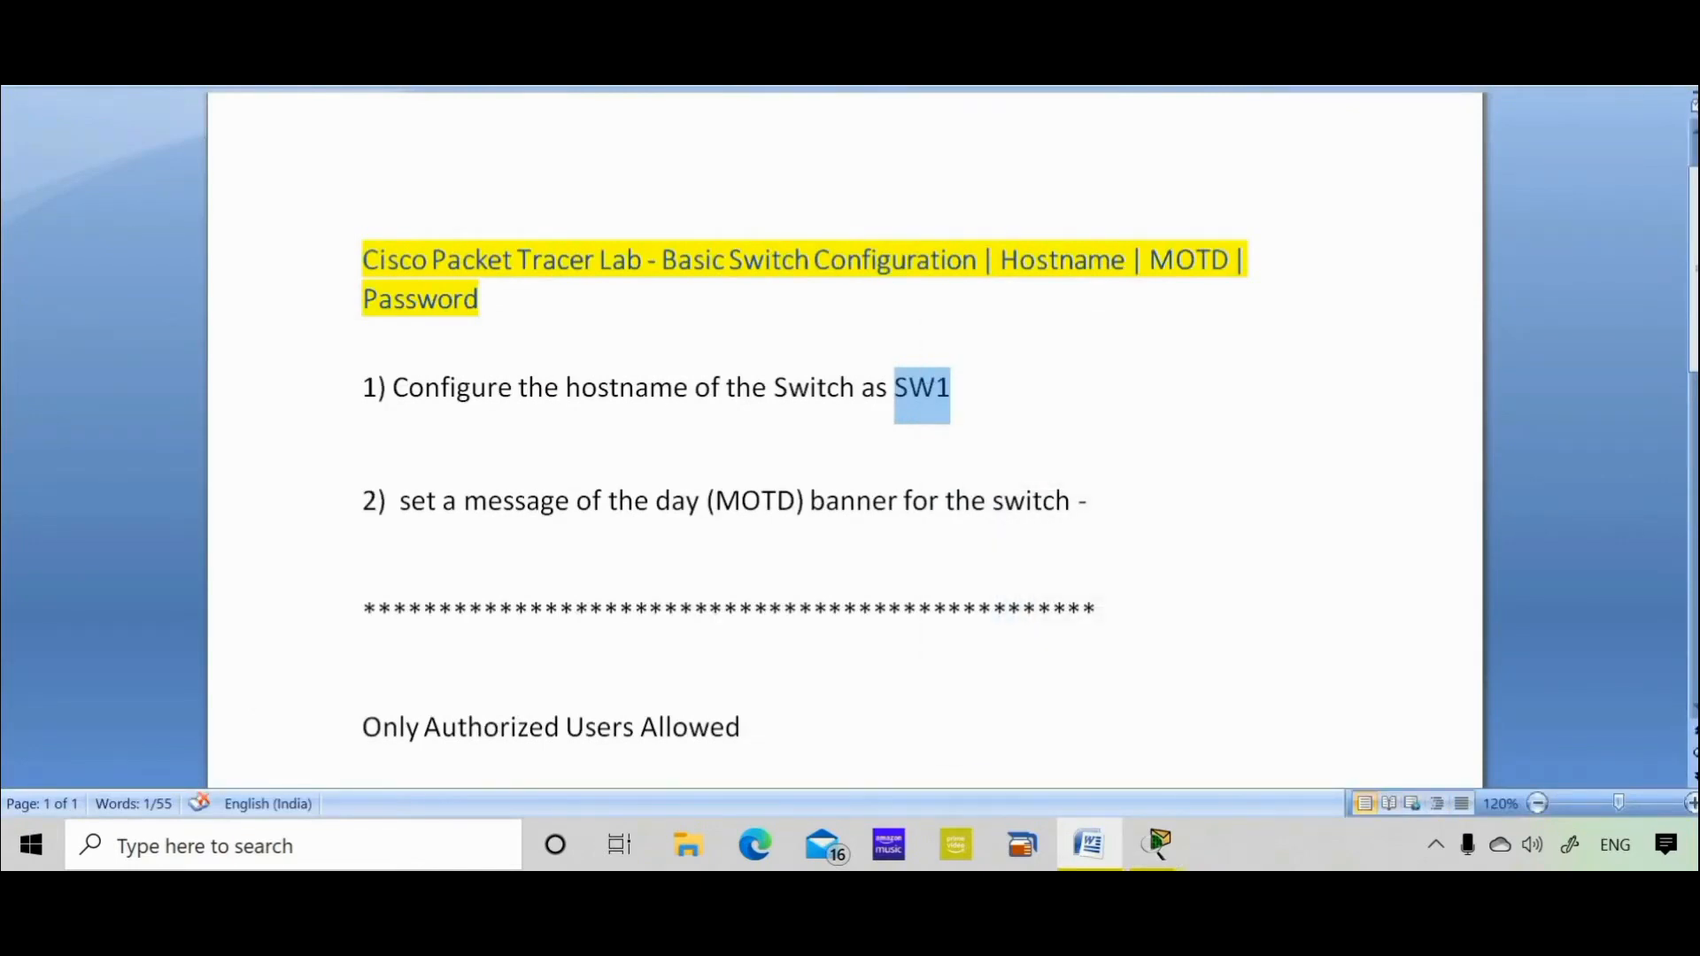
key(alt+Tab)
click(1625, 700)
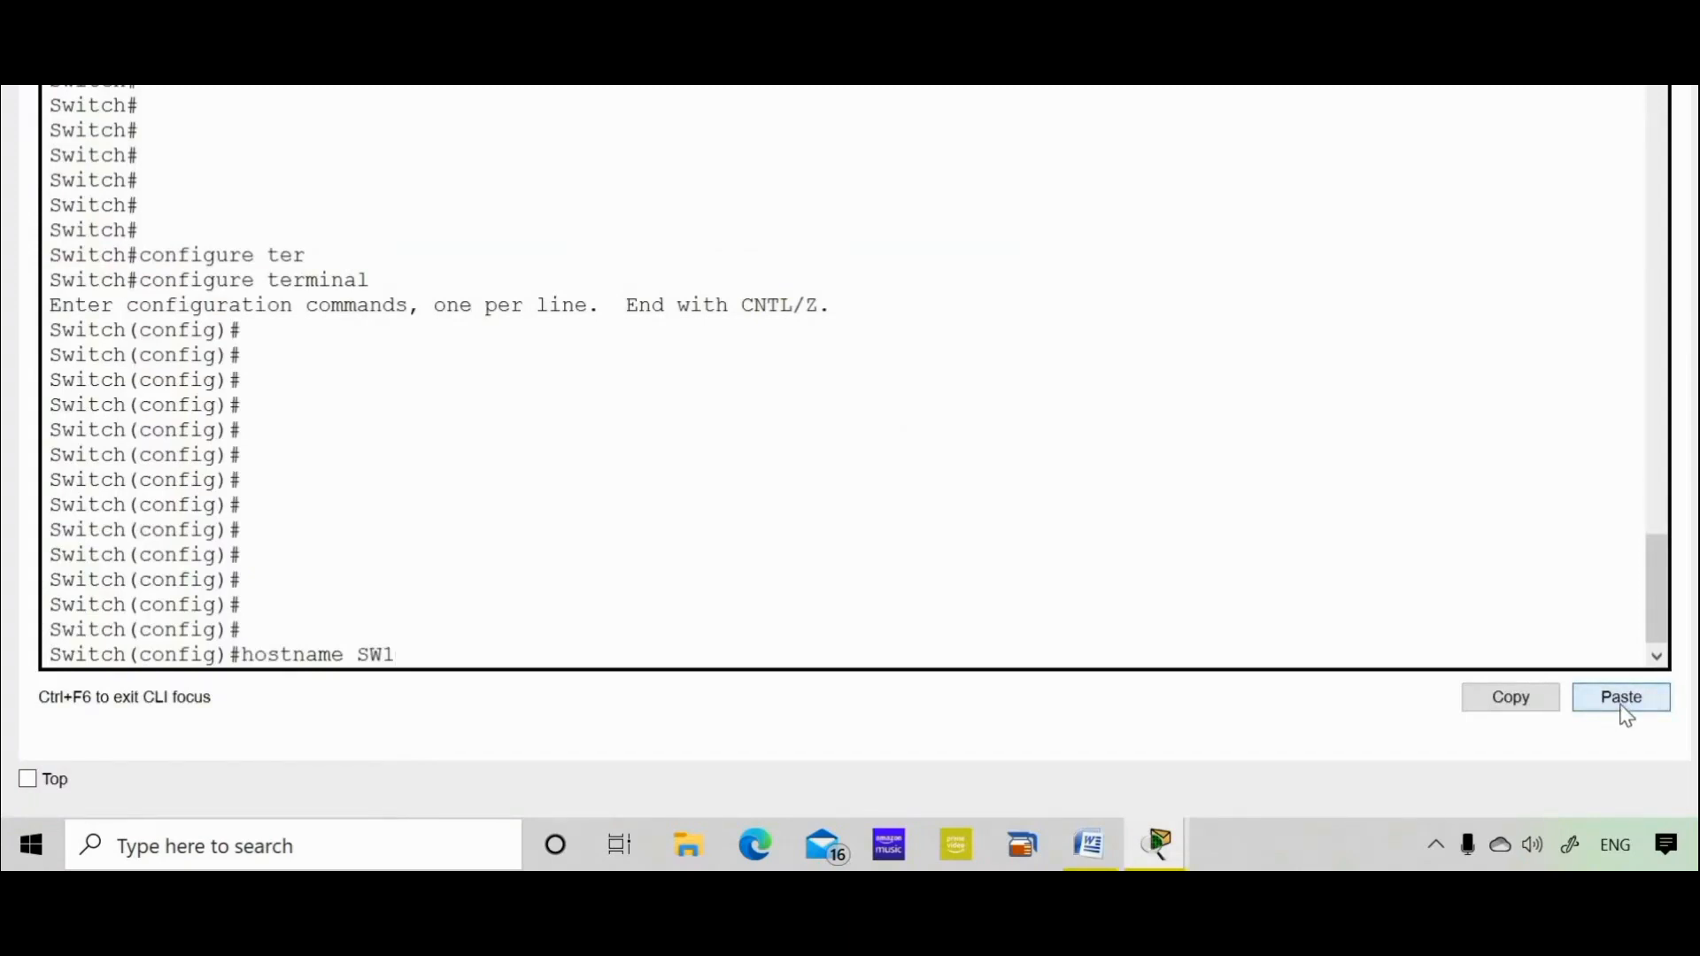
Apply hostname SW1, exit configuration mode, and re-enter privileged mode at the SW1# prompt
key(Return)
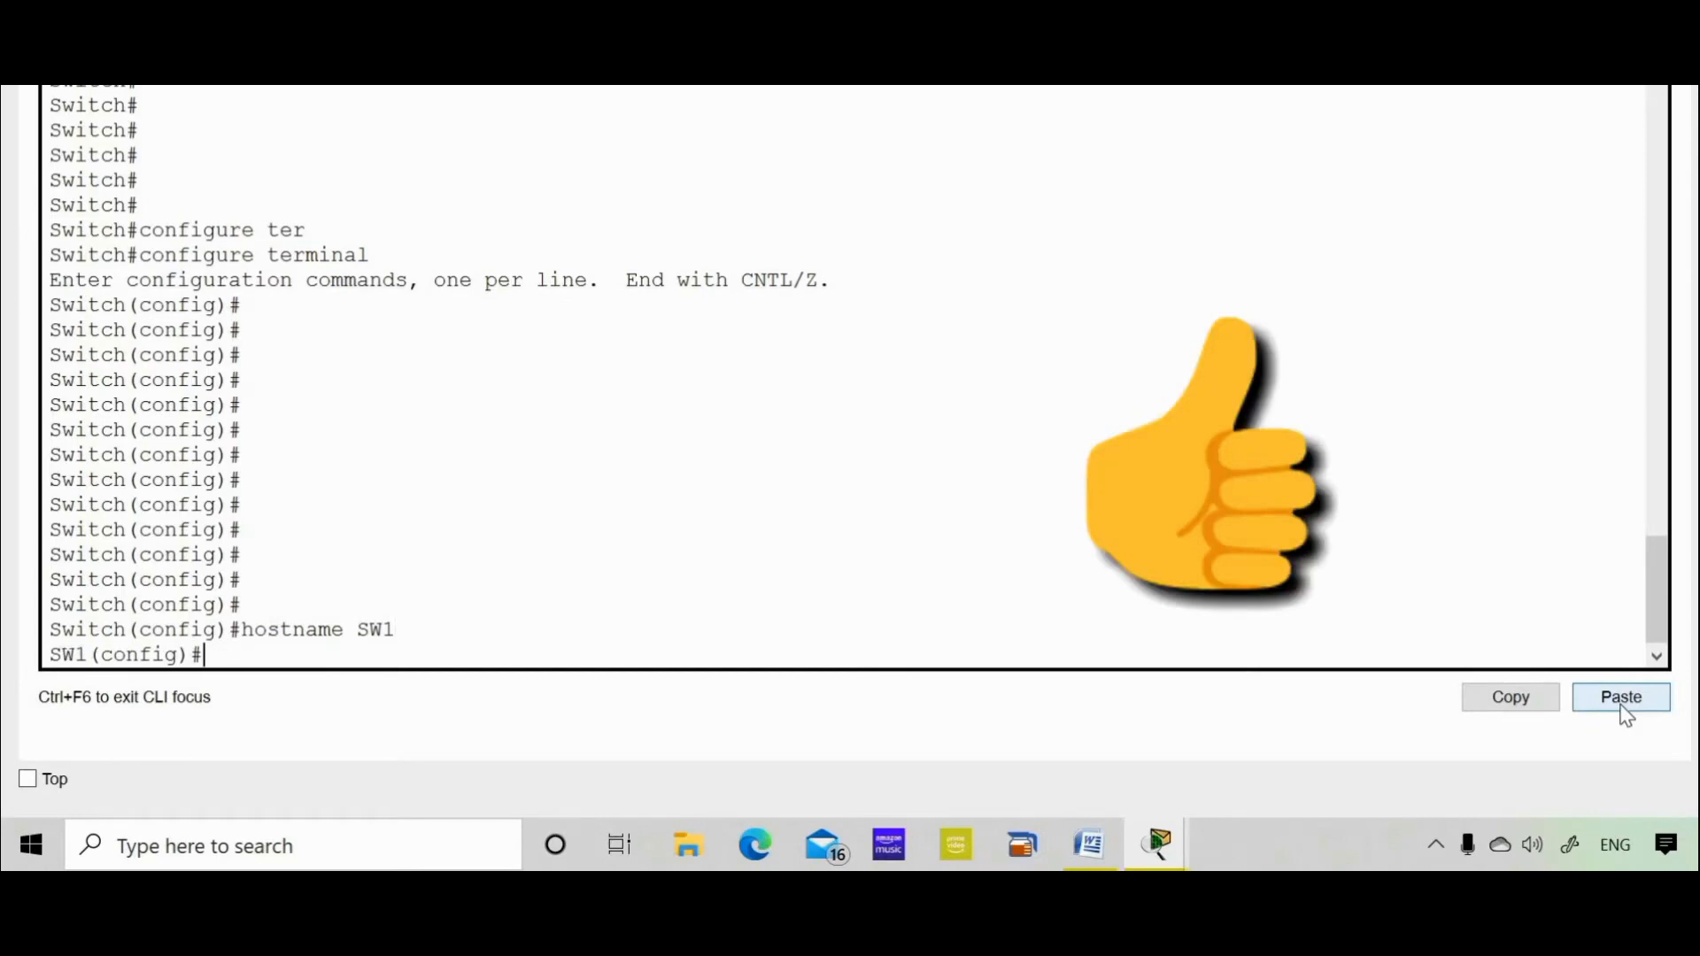
text(exit)
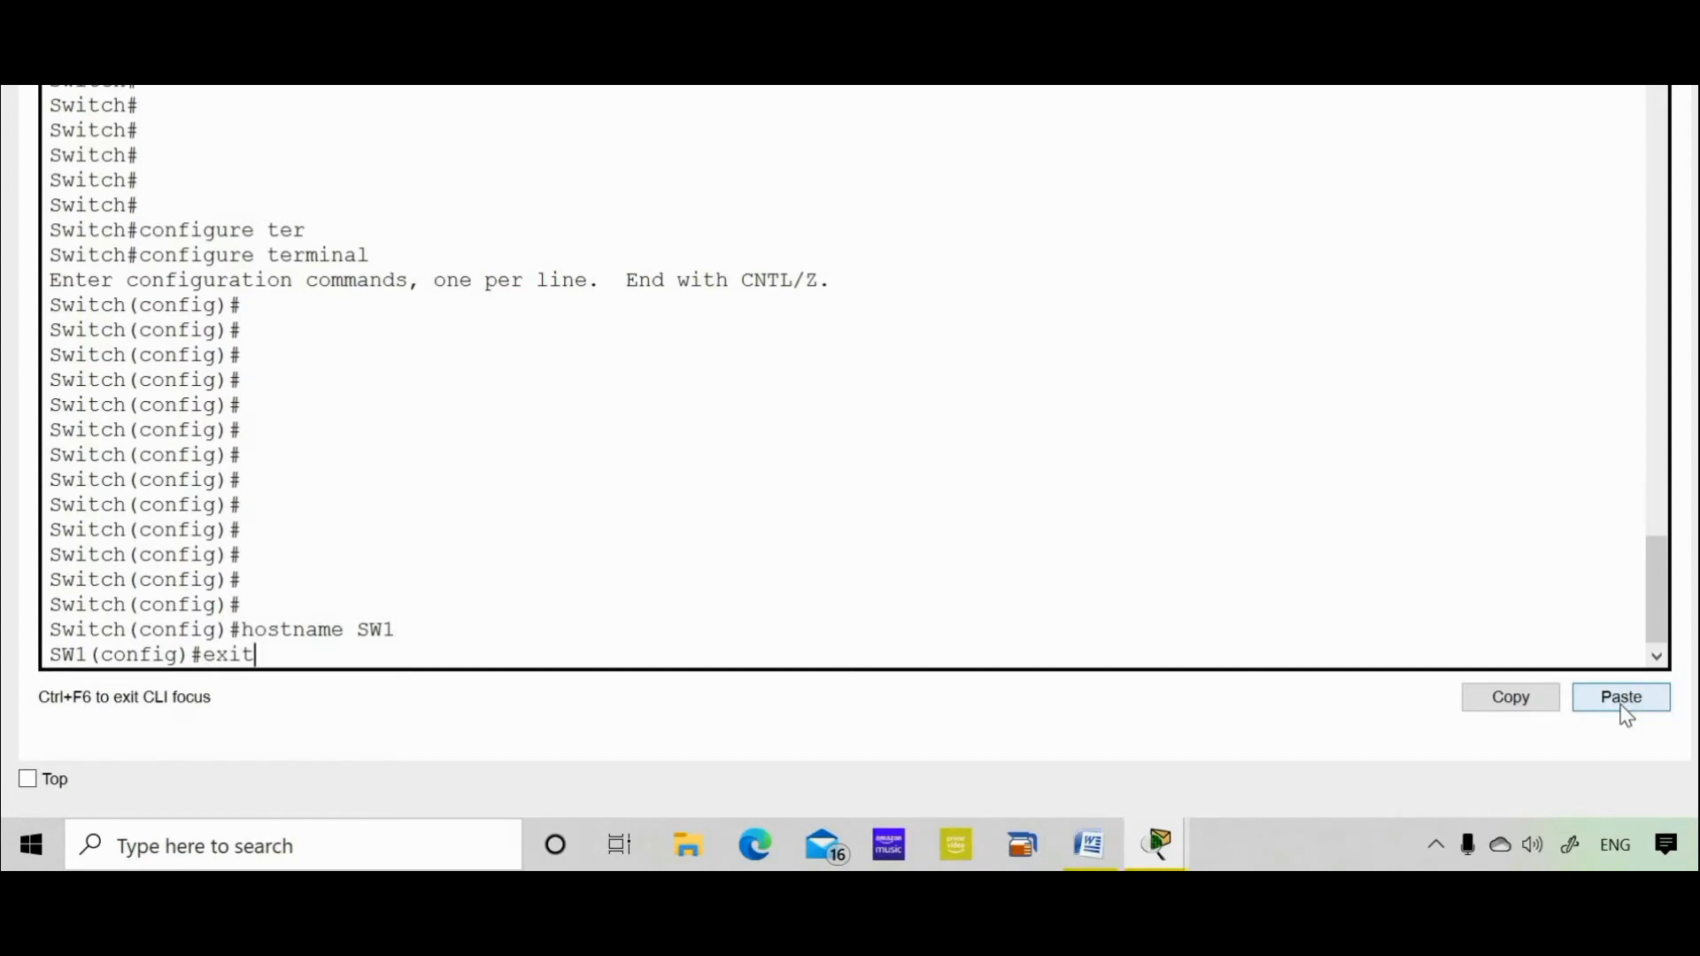
key(Return)
key(Return)
key(Return)
key(Return)
key(Return)
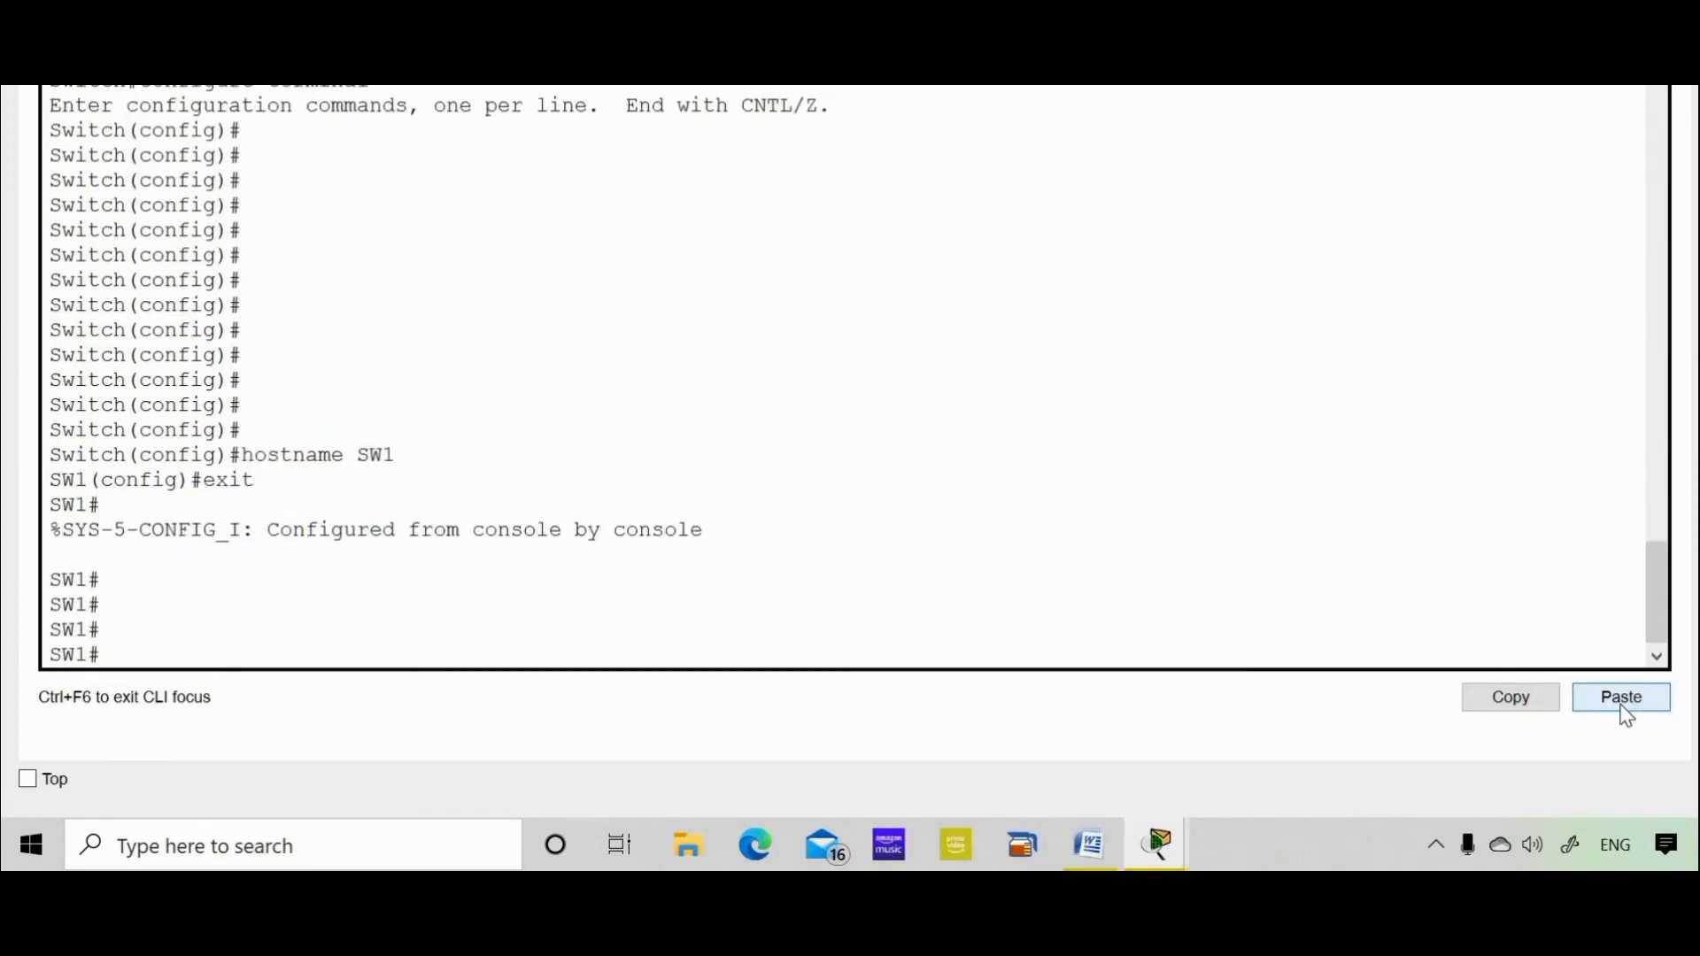
text(exit)
key(Return)
key(Return)
key(Return)
key(Return)
key(Return)
key(Return)
key(Return)
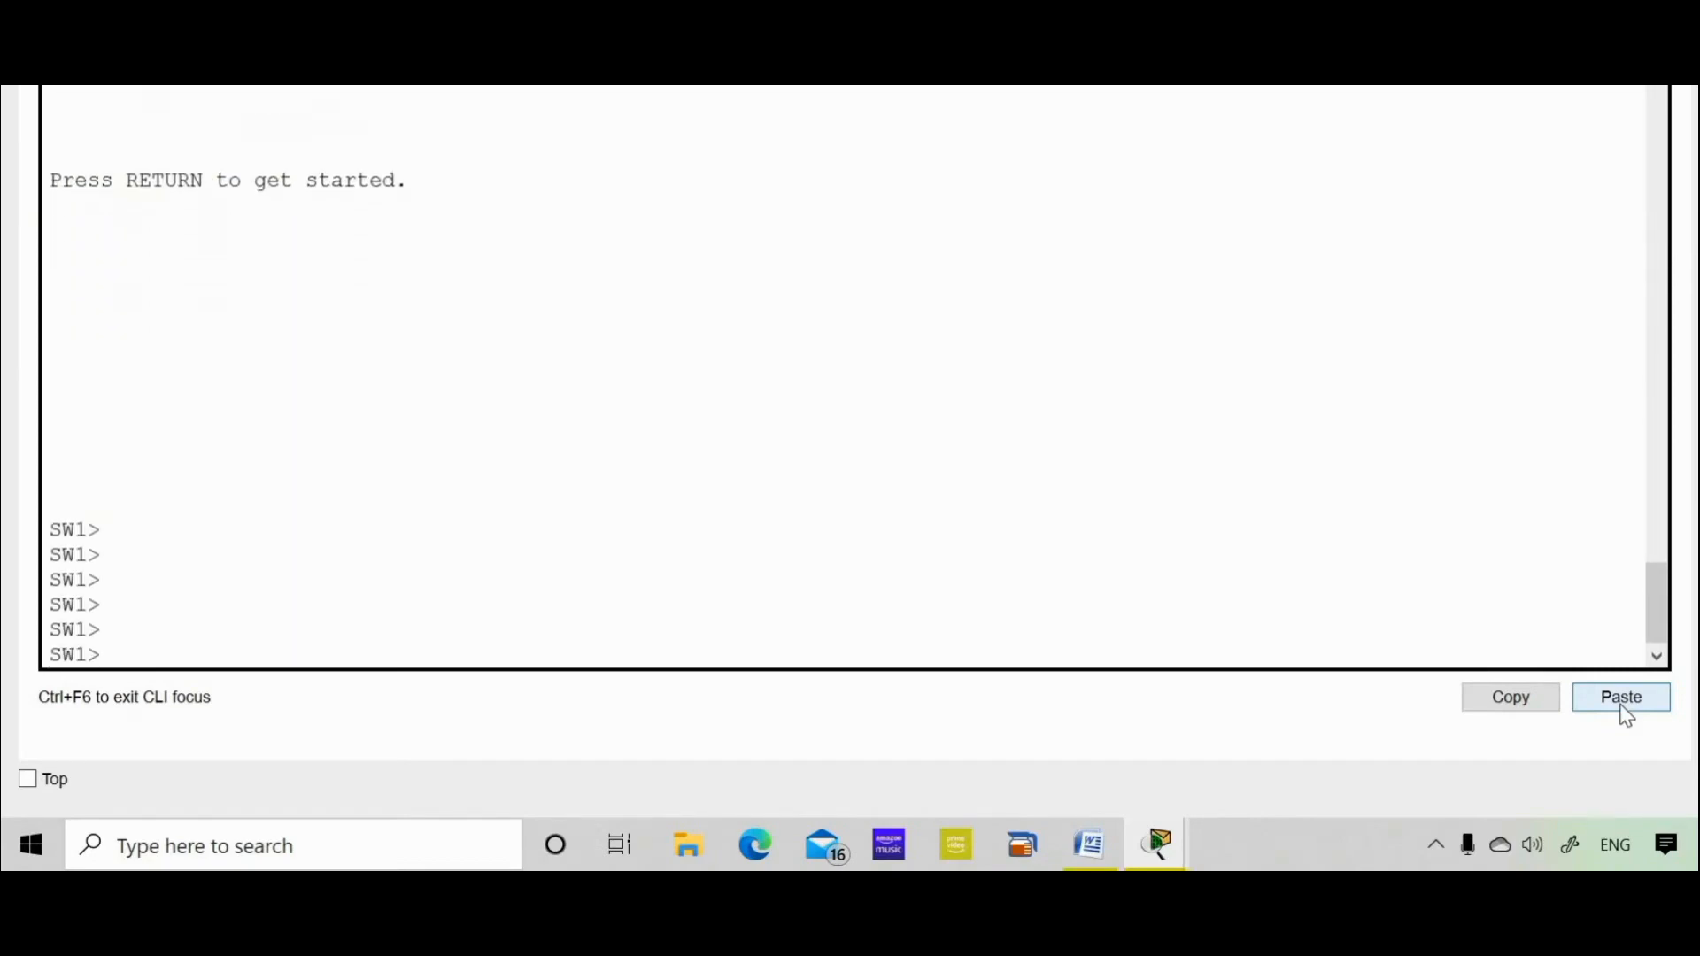
text(enable)
key(Return)
key(Return)
key(Return)
key(Return)
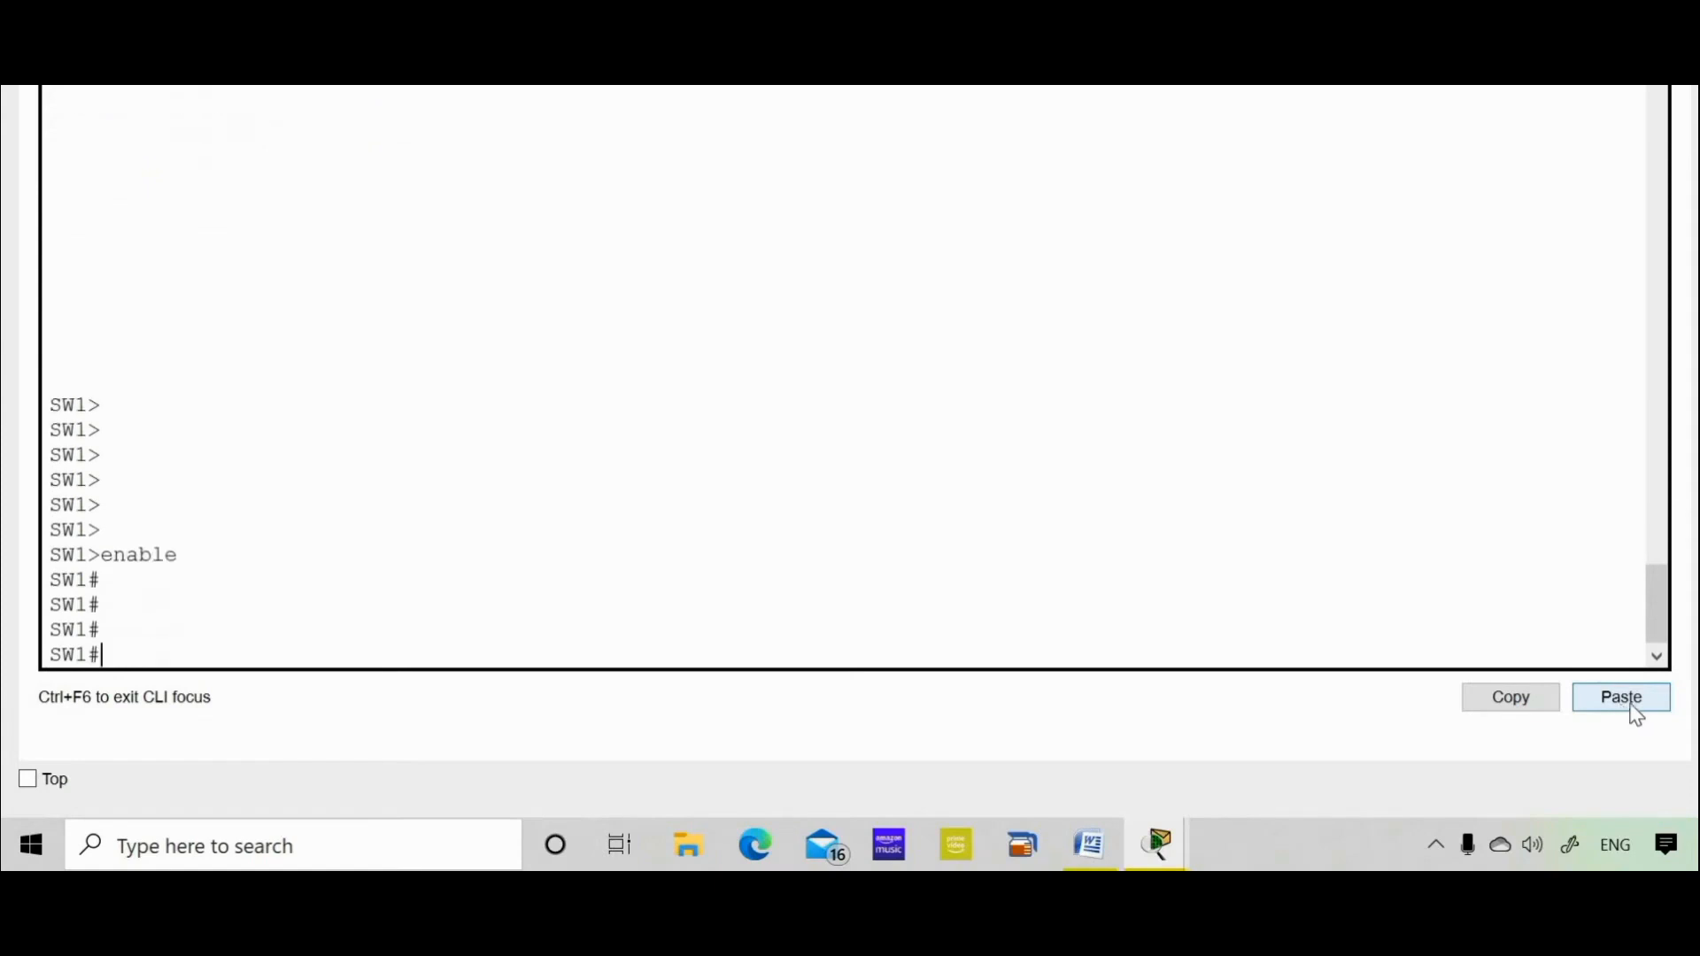
click(1076, 842)
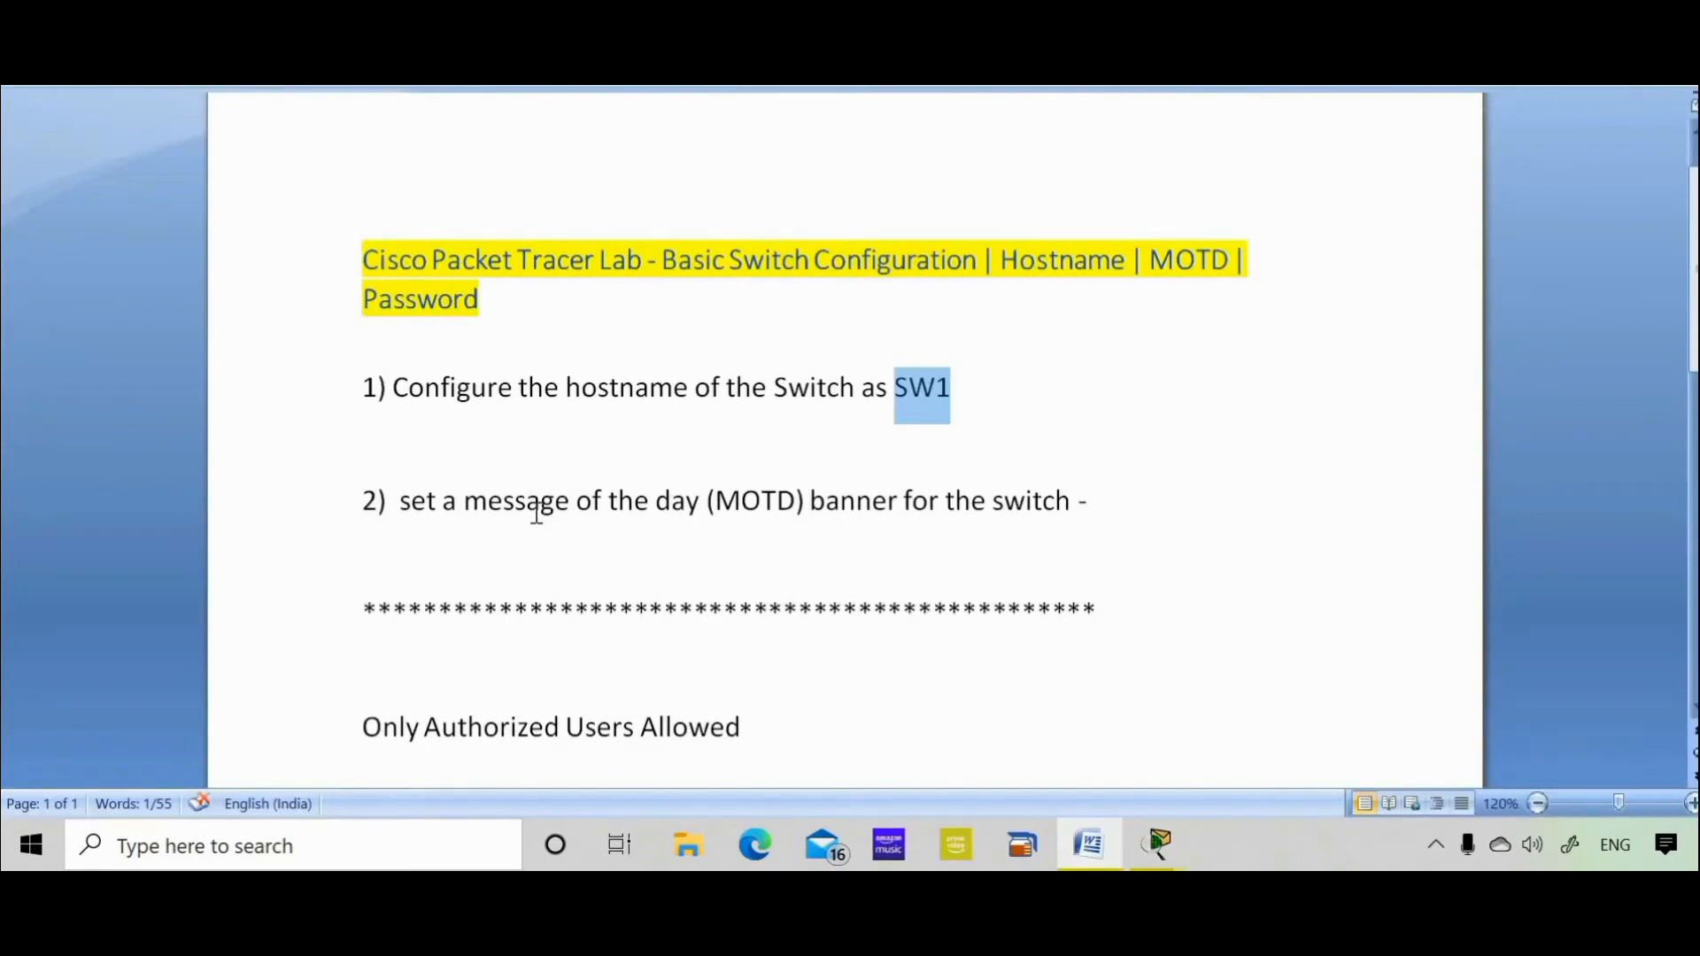
Copy the asterisk-framed 'Only Authorized Users Allowed' banner block from the Word lab sheet
click(593, 534)
key(Down)
key(Down)
key(Down)
key(Down)
key(Down)
key(Down)
key(Down)
key(Down)
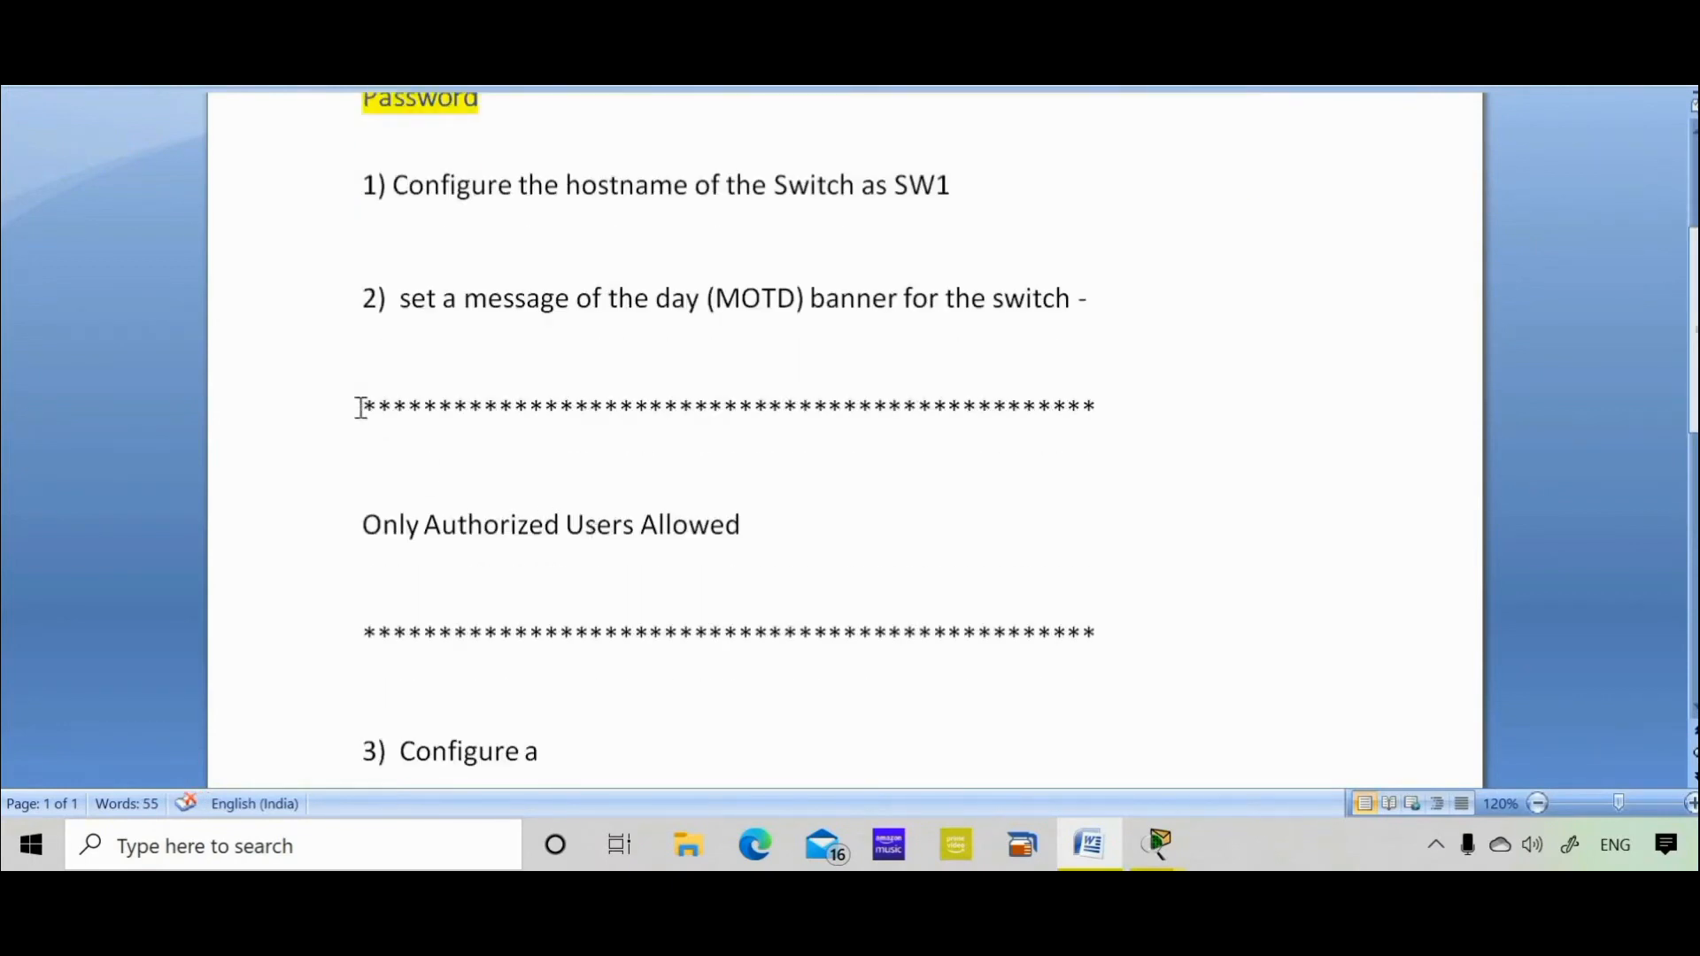
drag(360, 406, 1064, 625)
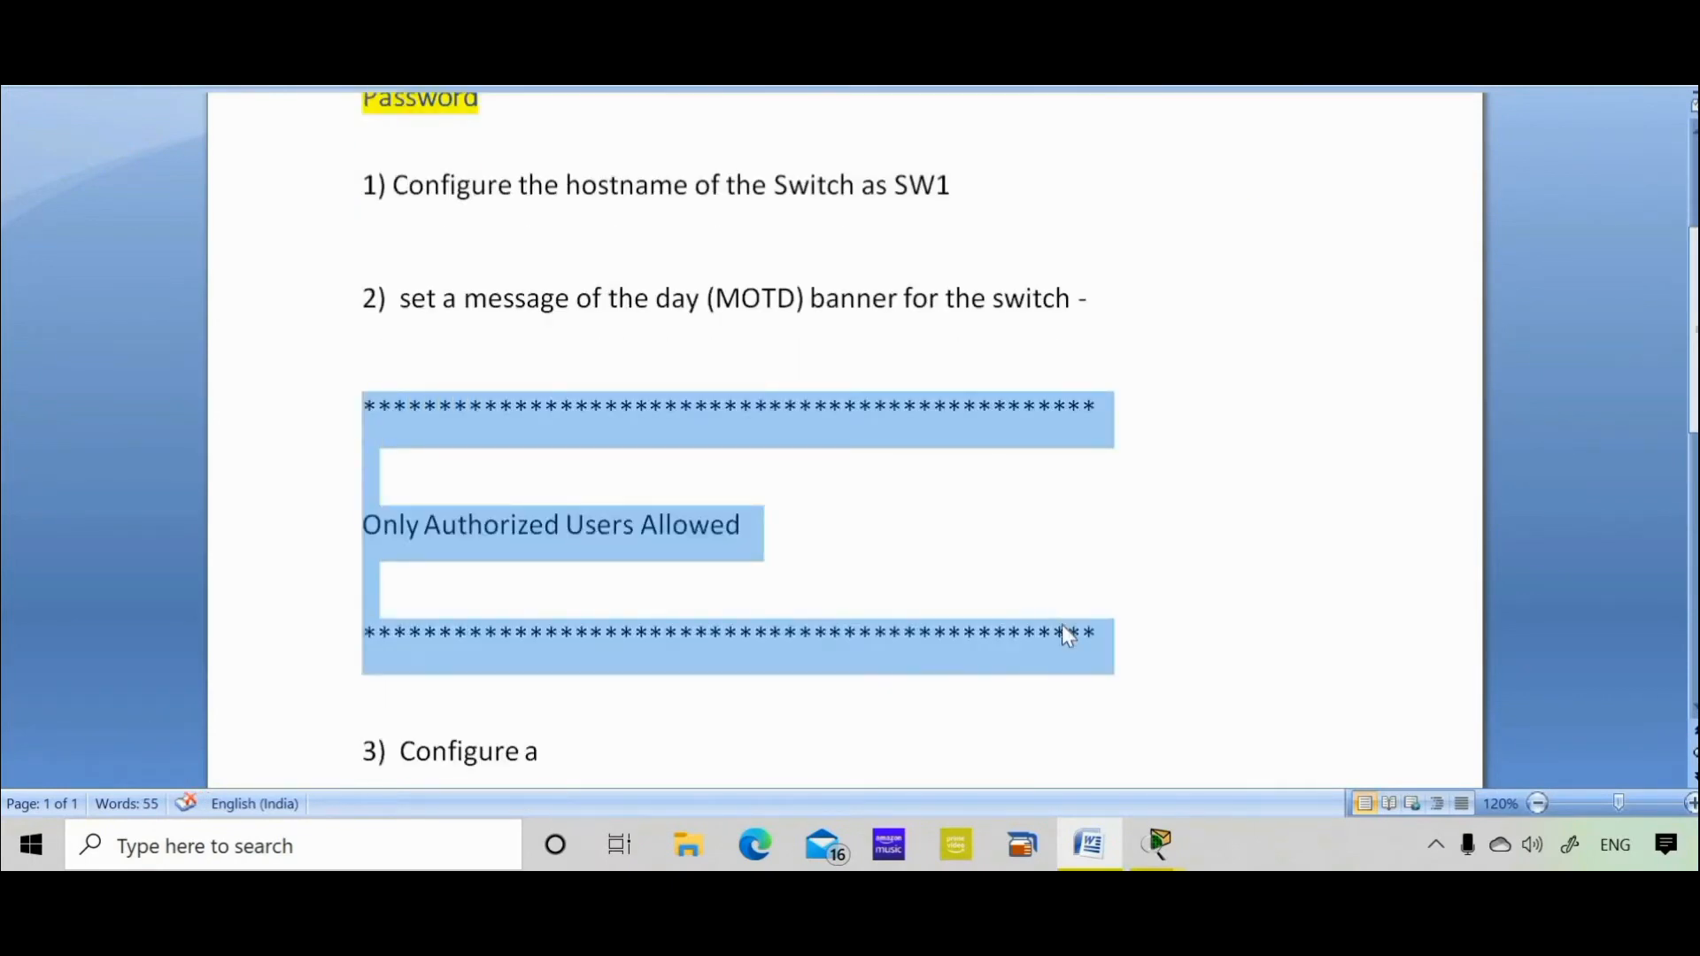
right_click(797, 444)
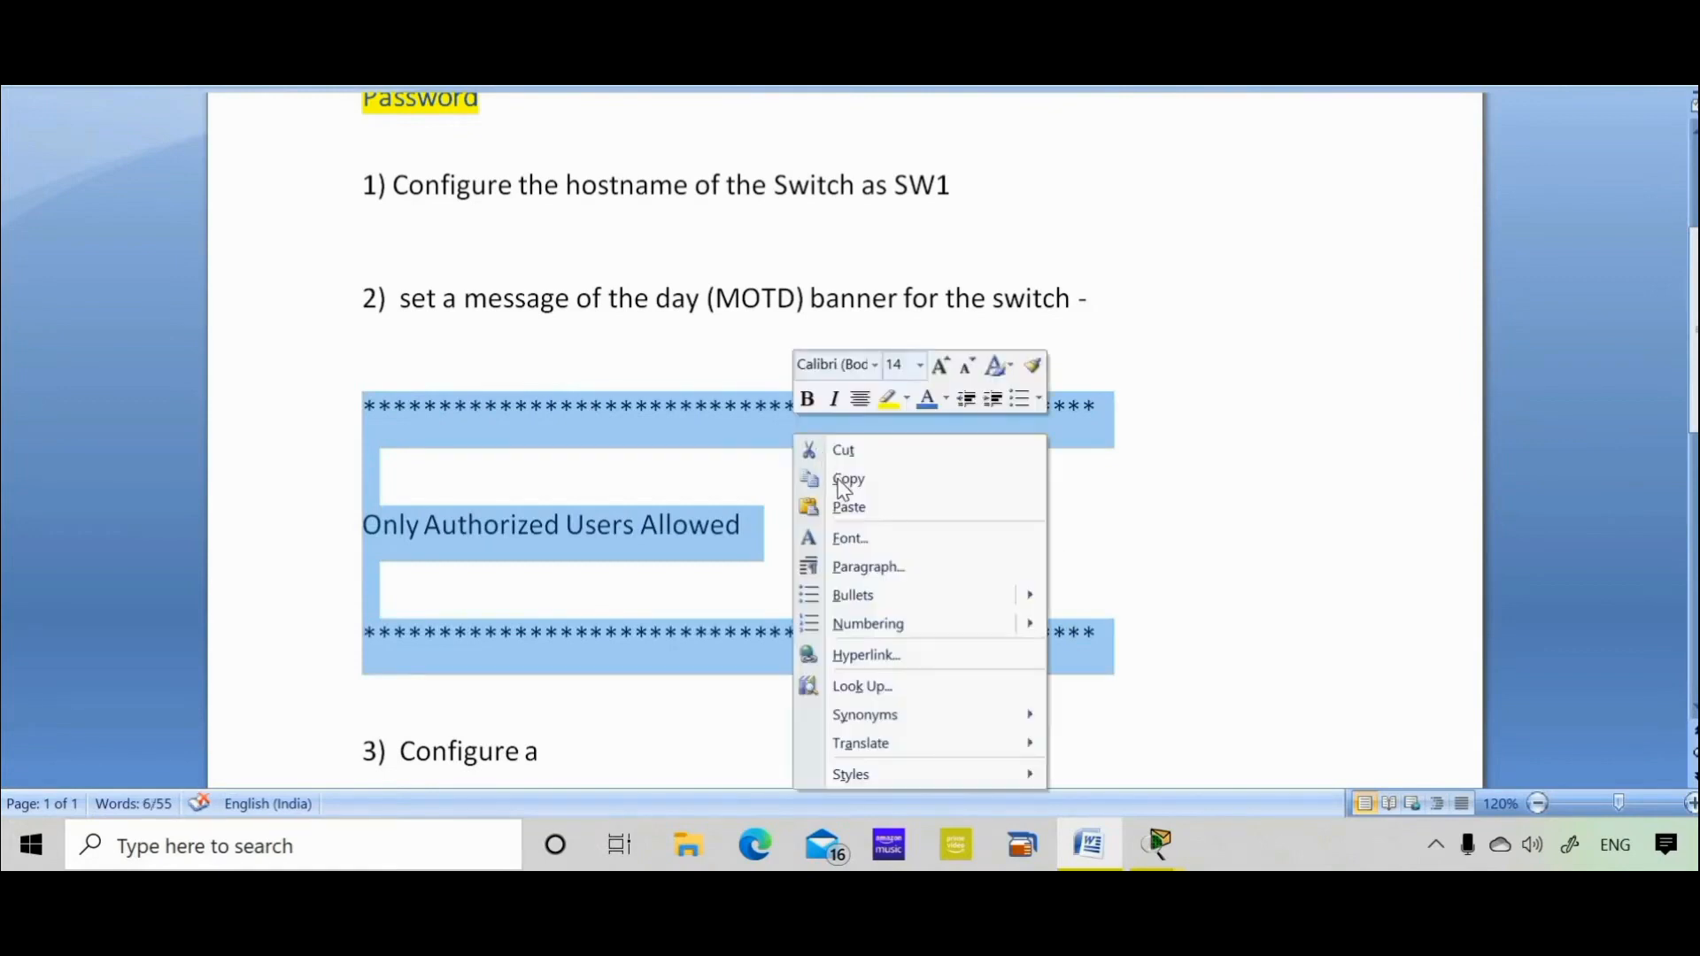
click(841, 481)
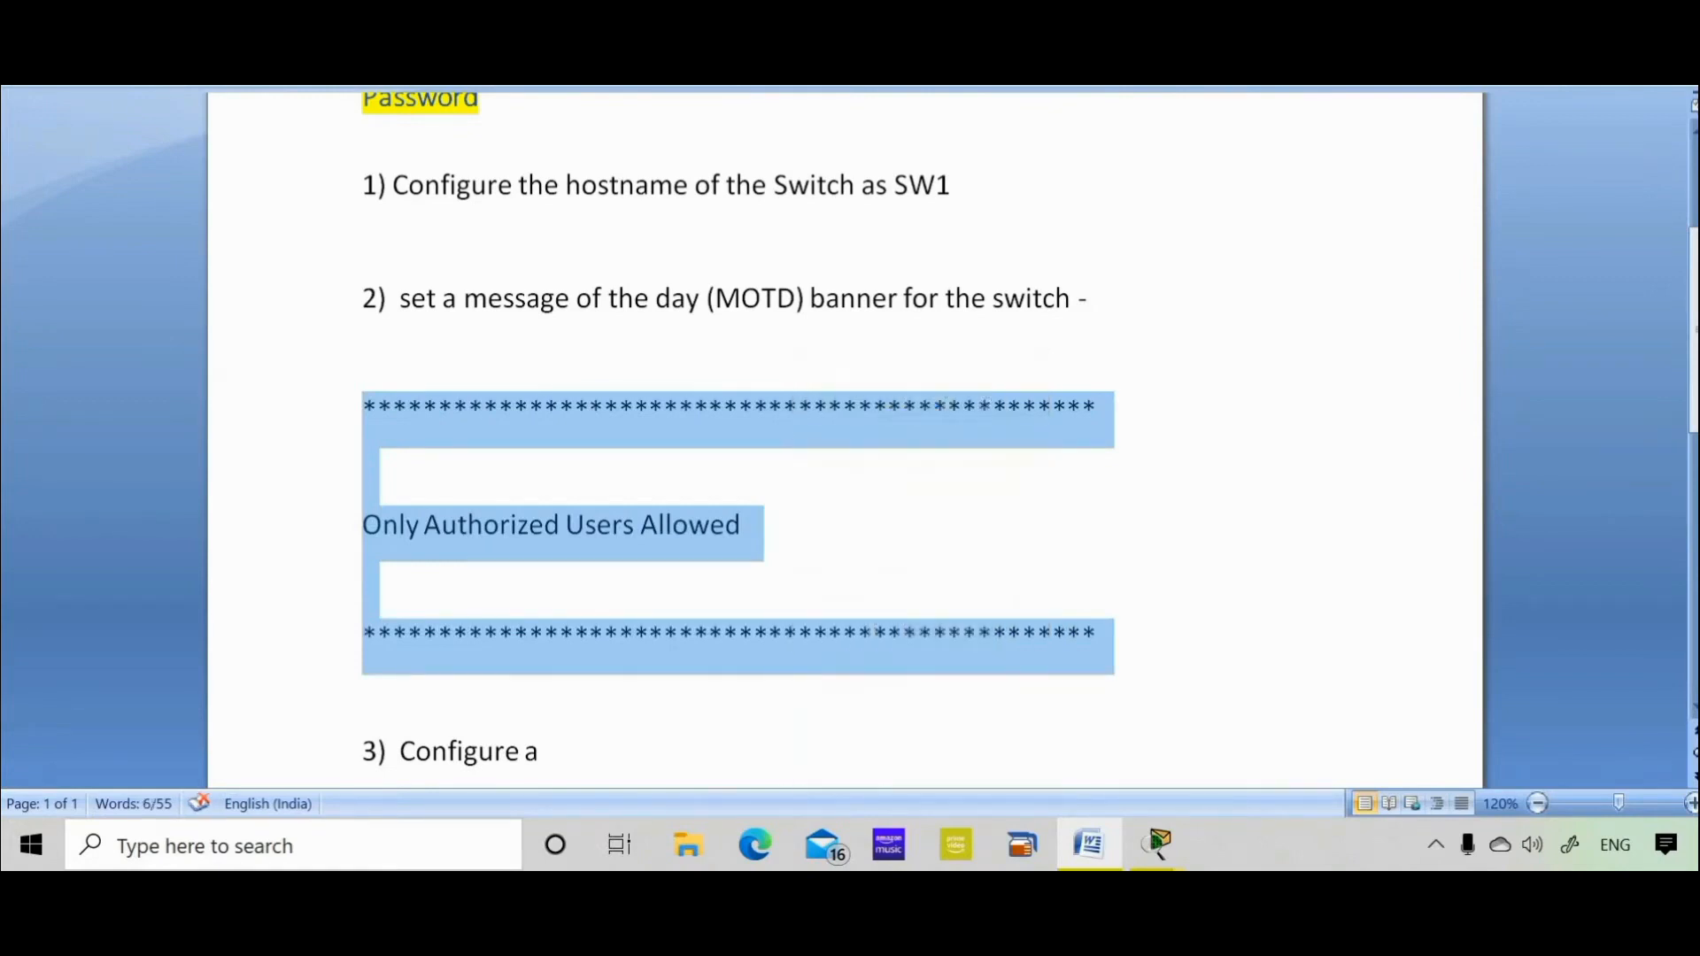
click(1157, 846)
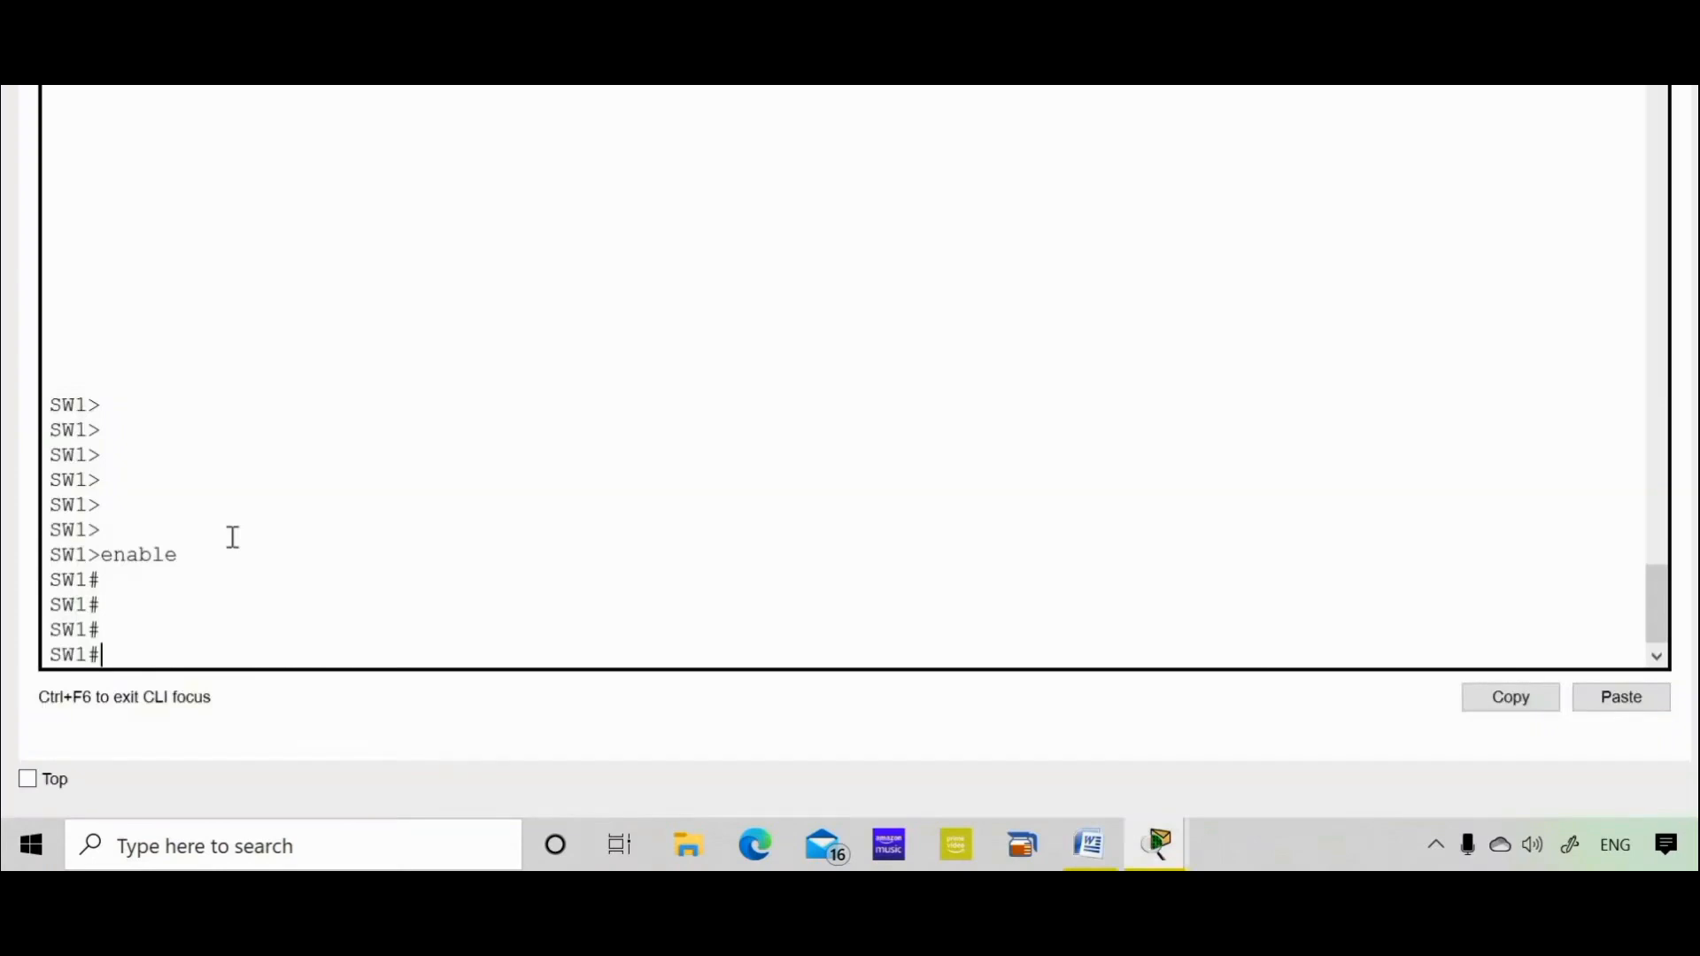
Enter global configuration with config t and start banner motd $, checking options with ? help
key(Return)
key(Return)
key(Return)
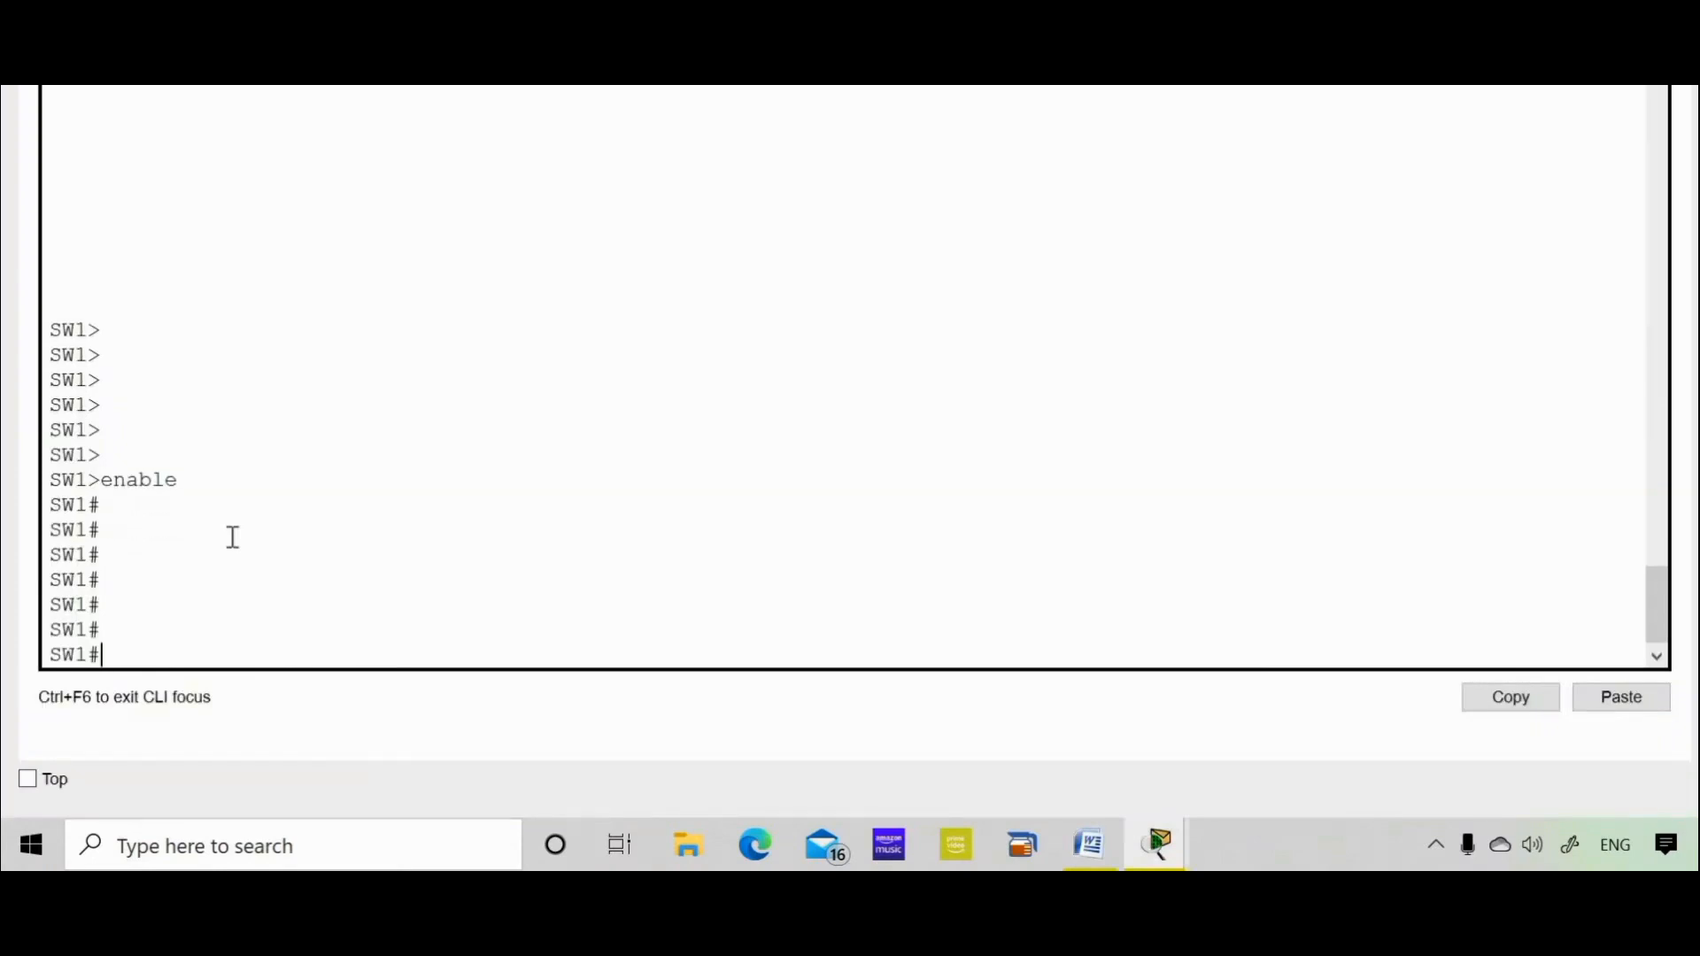
text(config t)
key(Return)
key(Return)
key(Return)
key(Return)
key(Return)
key(Return)
key(Return)
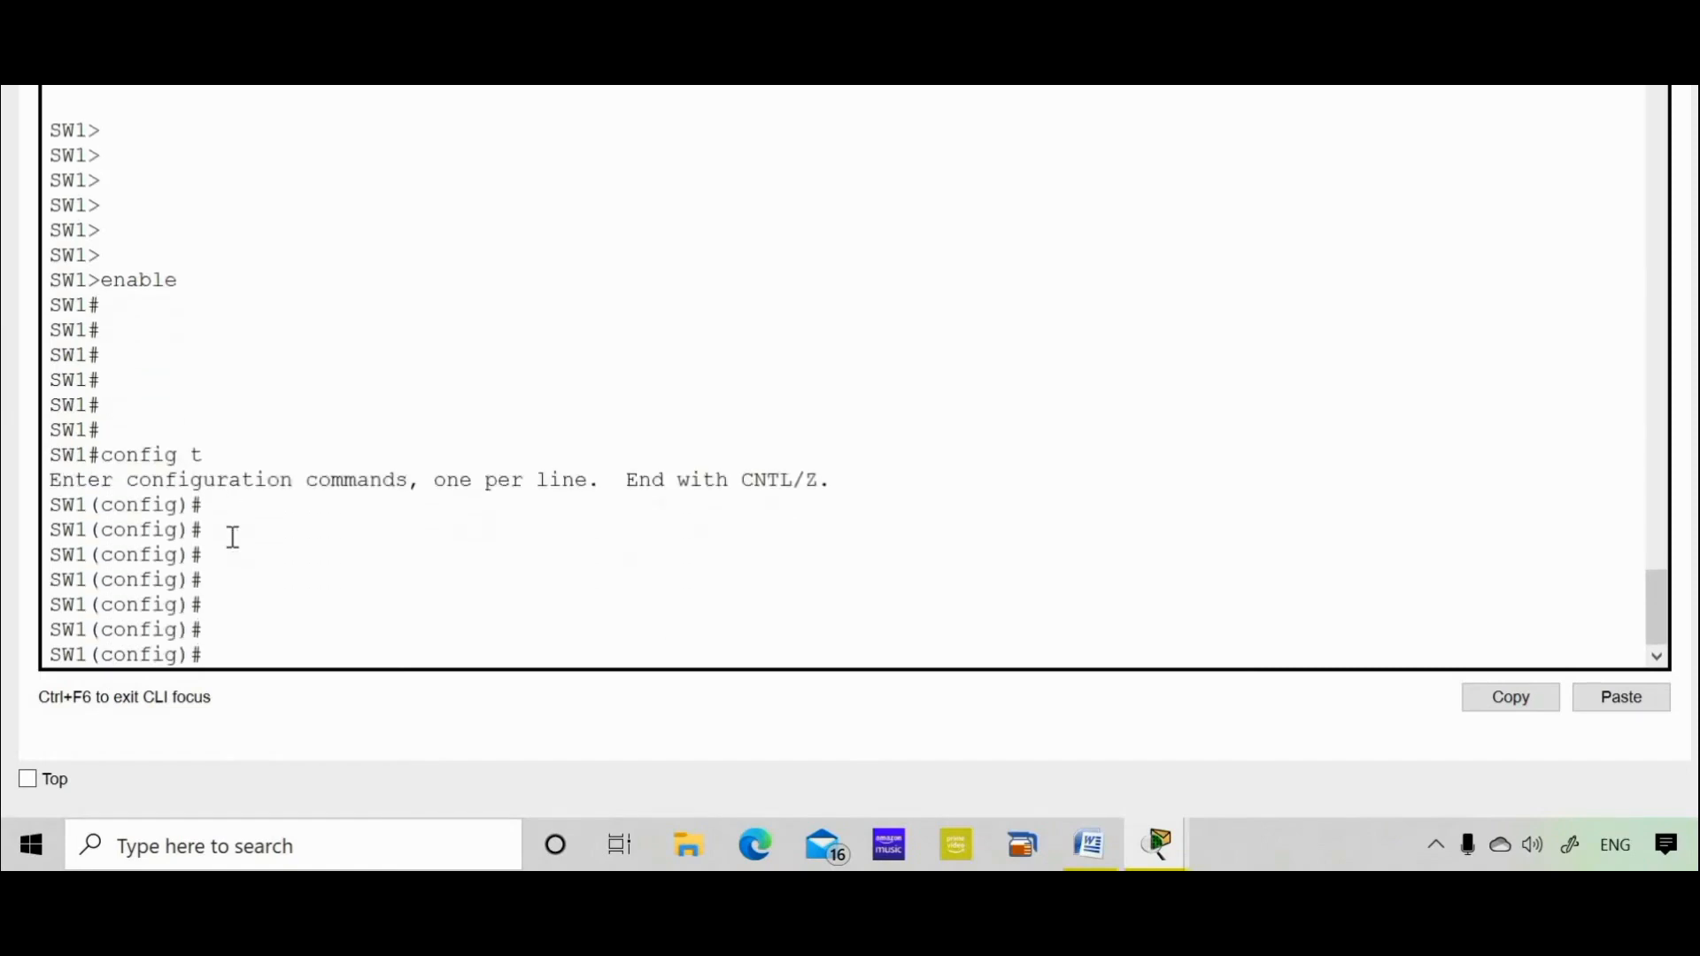
text(bann)
key(Tab)
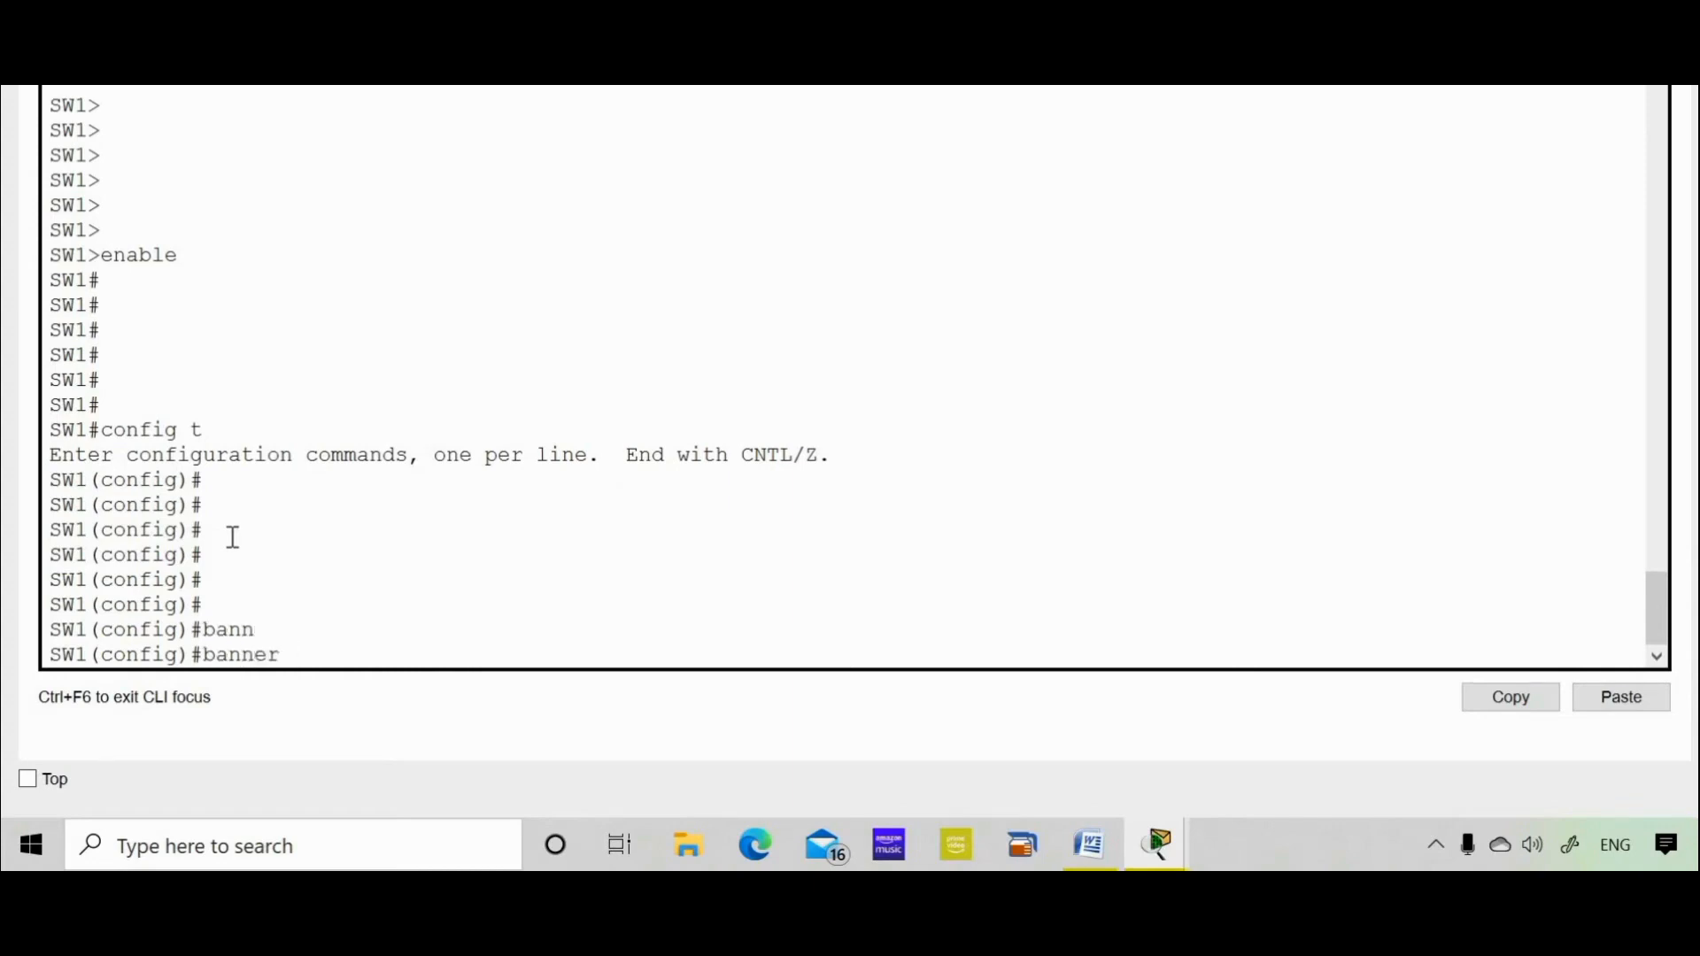
text(?)
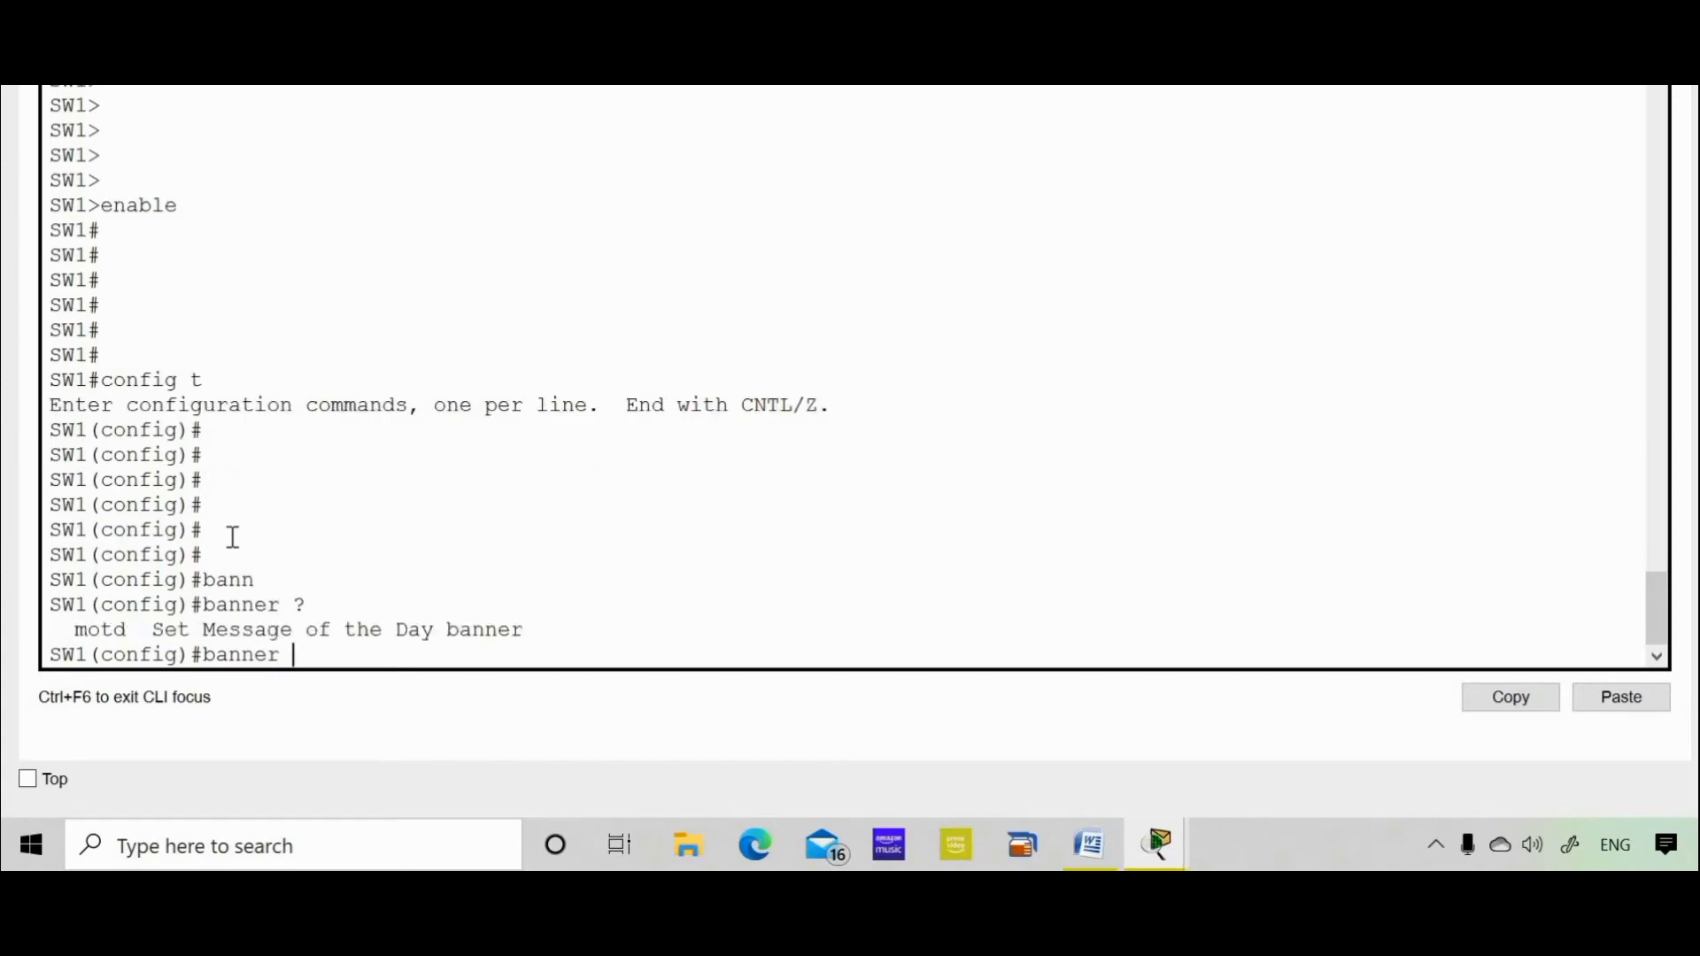
text(mot)
text(d ?)
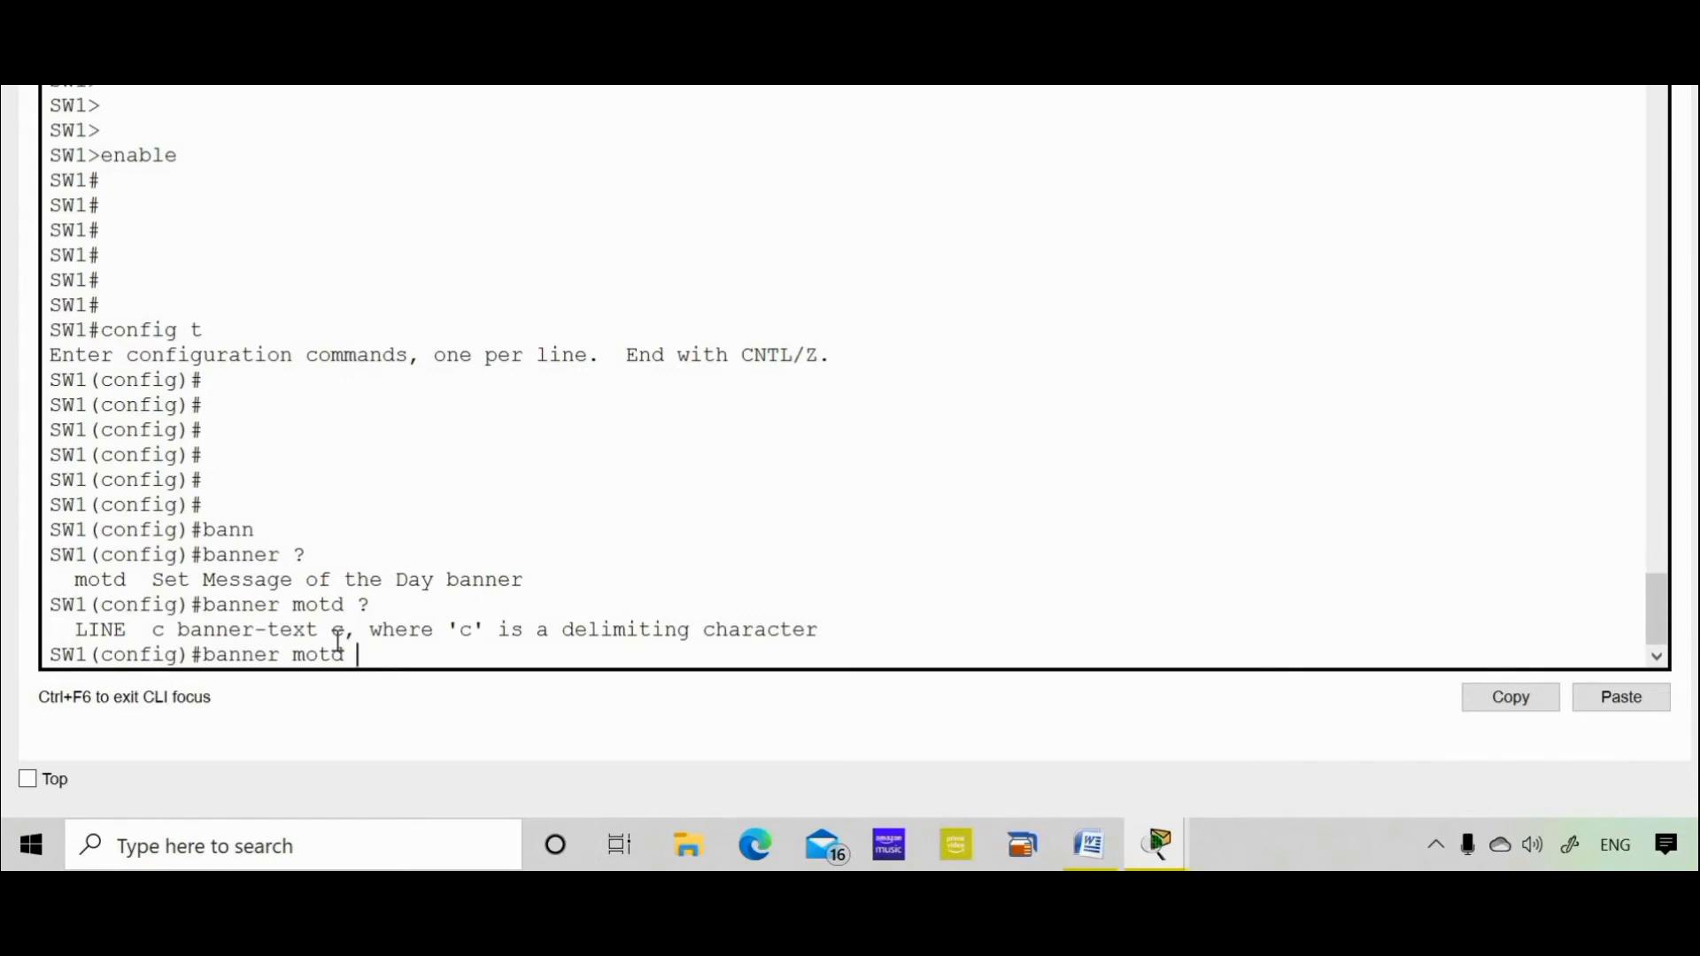
text($)
key(Return)
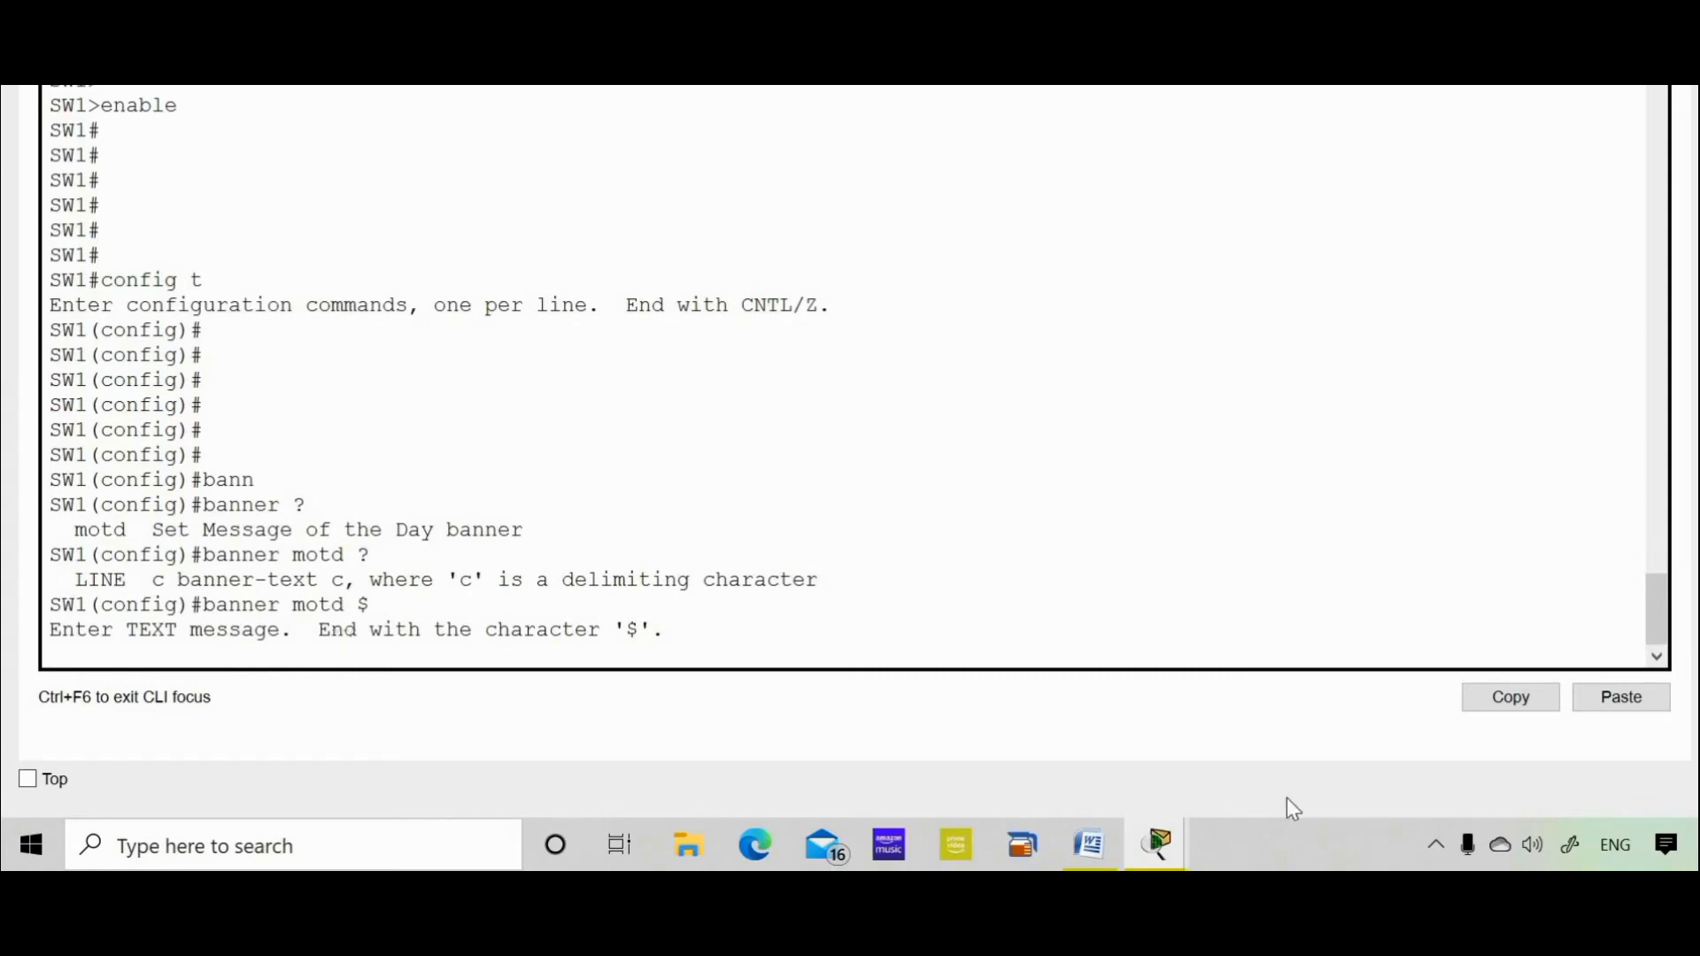
Paste the Only Authorized Users Allowed banner, close it with $, then exit and log out
click(1620, 698)
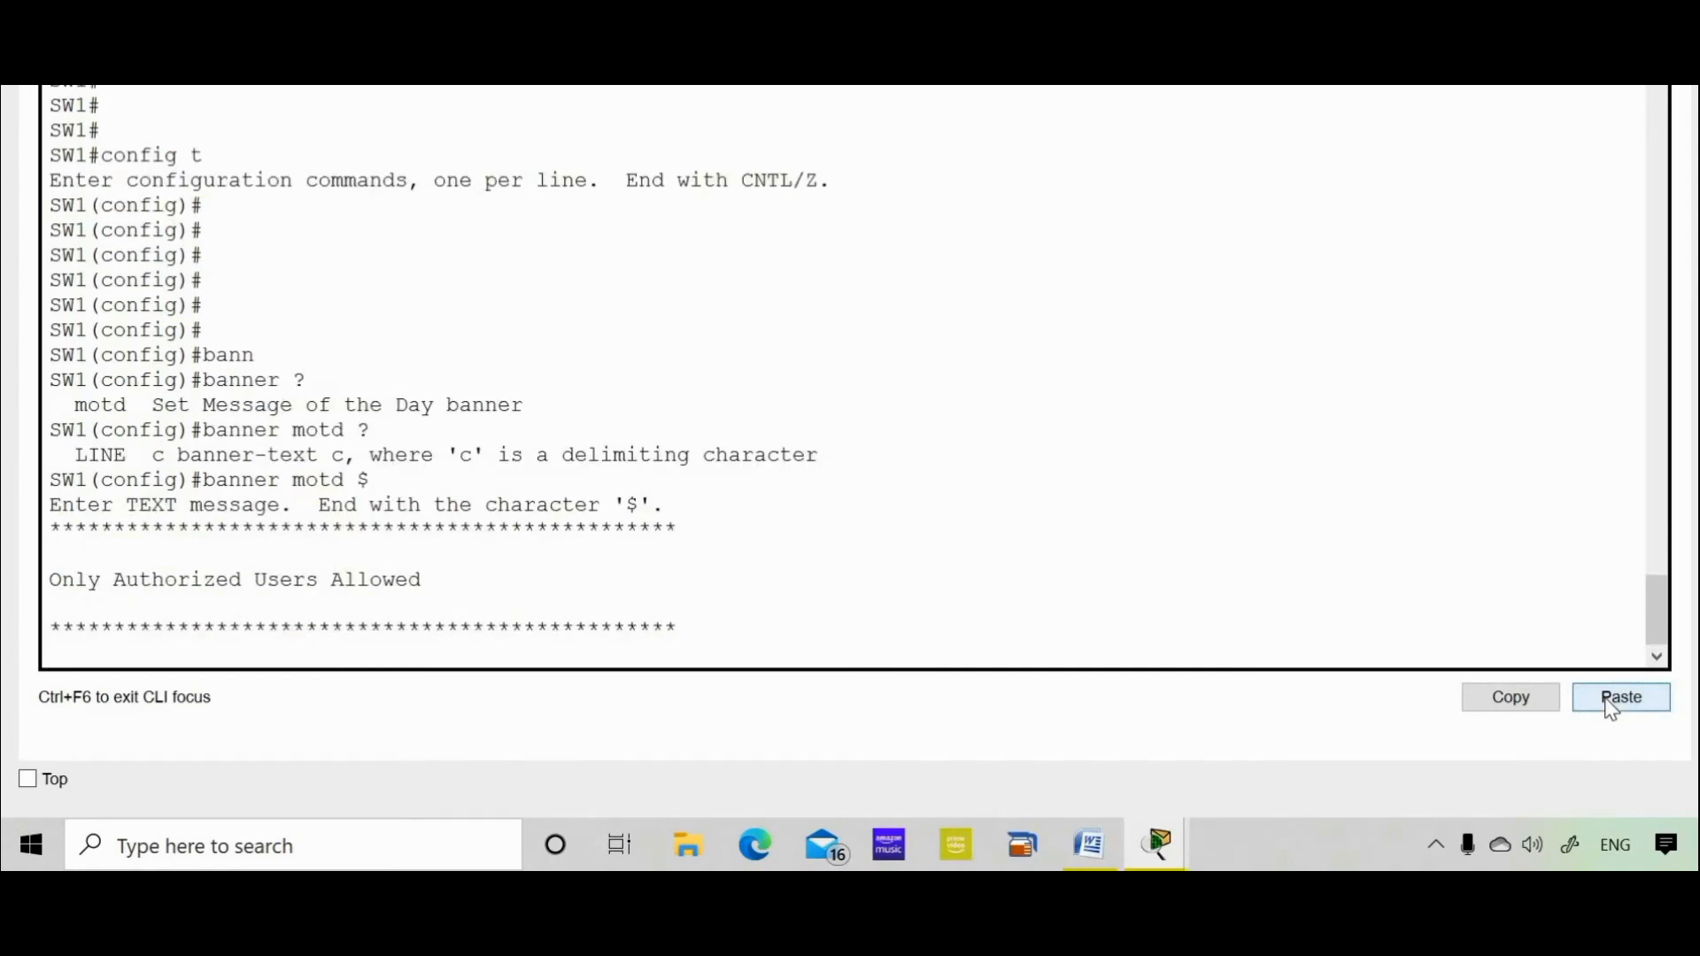
text($)
key(Return)
key(Return)
key(Return)
key(Return)
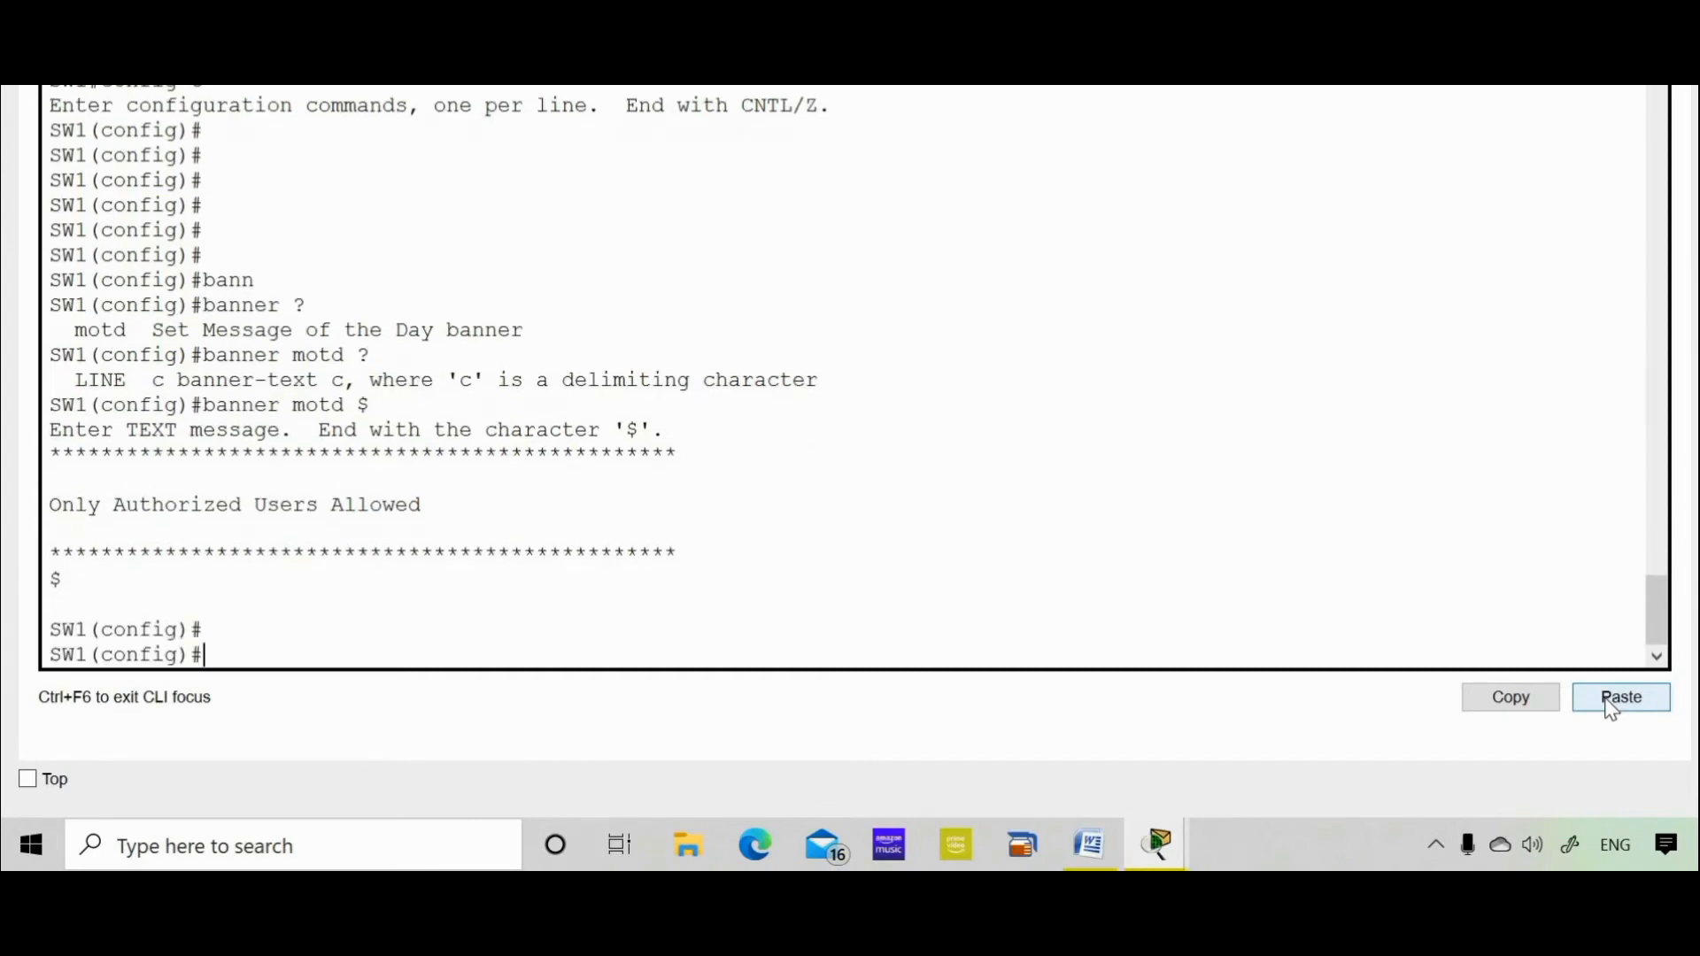
text(exit)
key(Return)
key(Return)
key(Return)
key(Return)
key(Return)
text(exit)
key(Return)
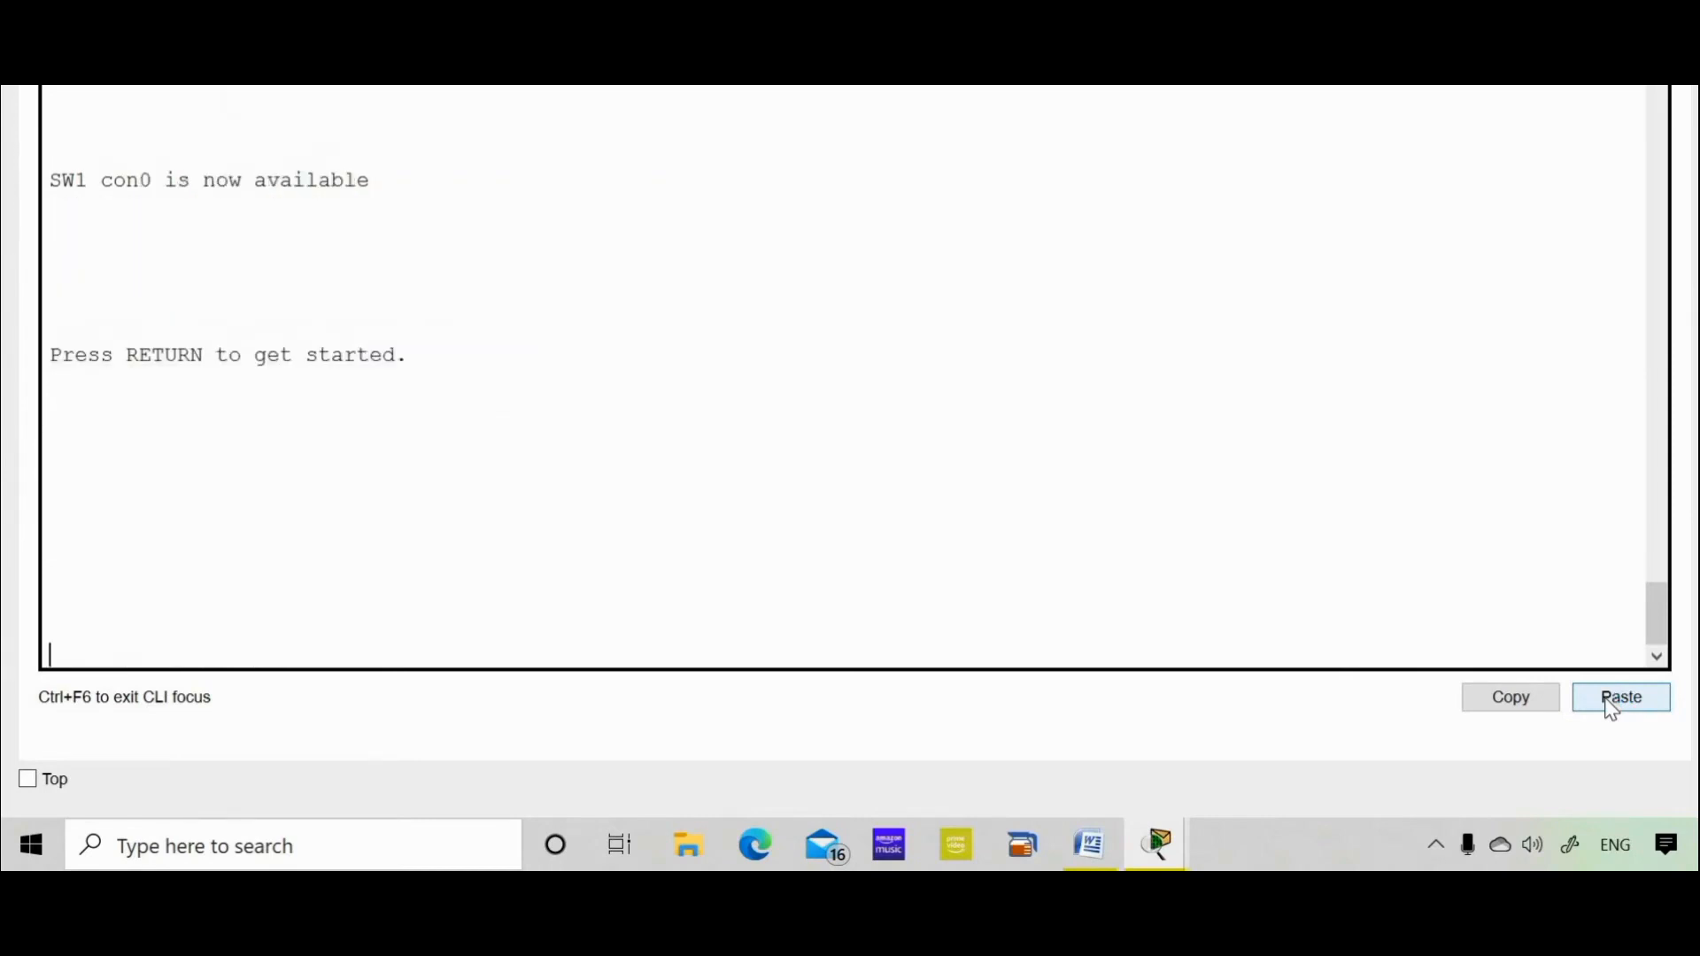
key(Return)
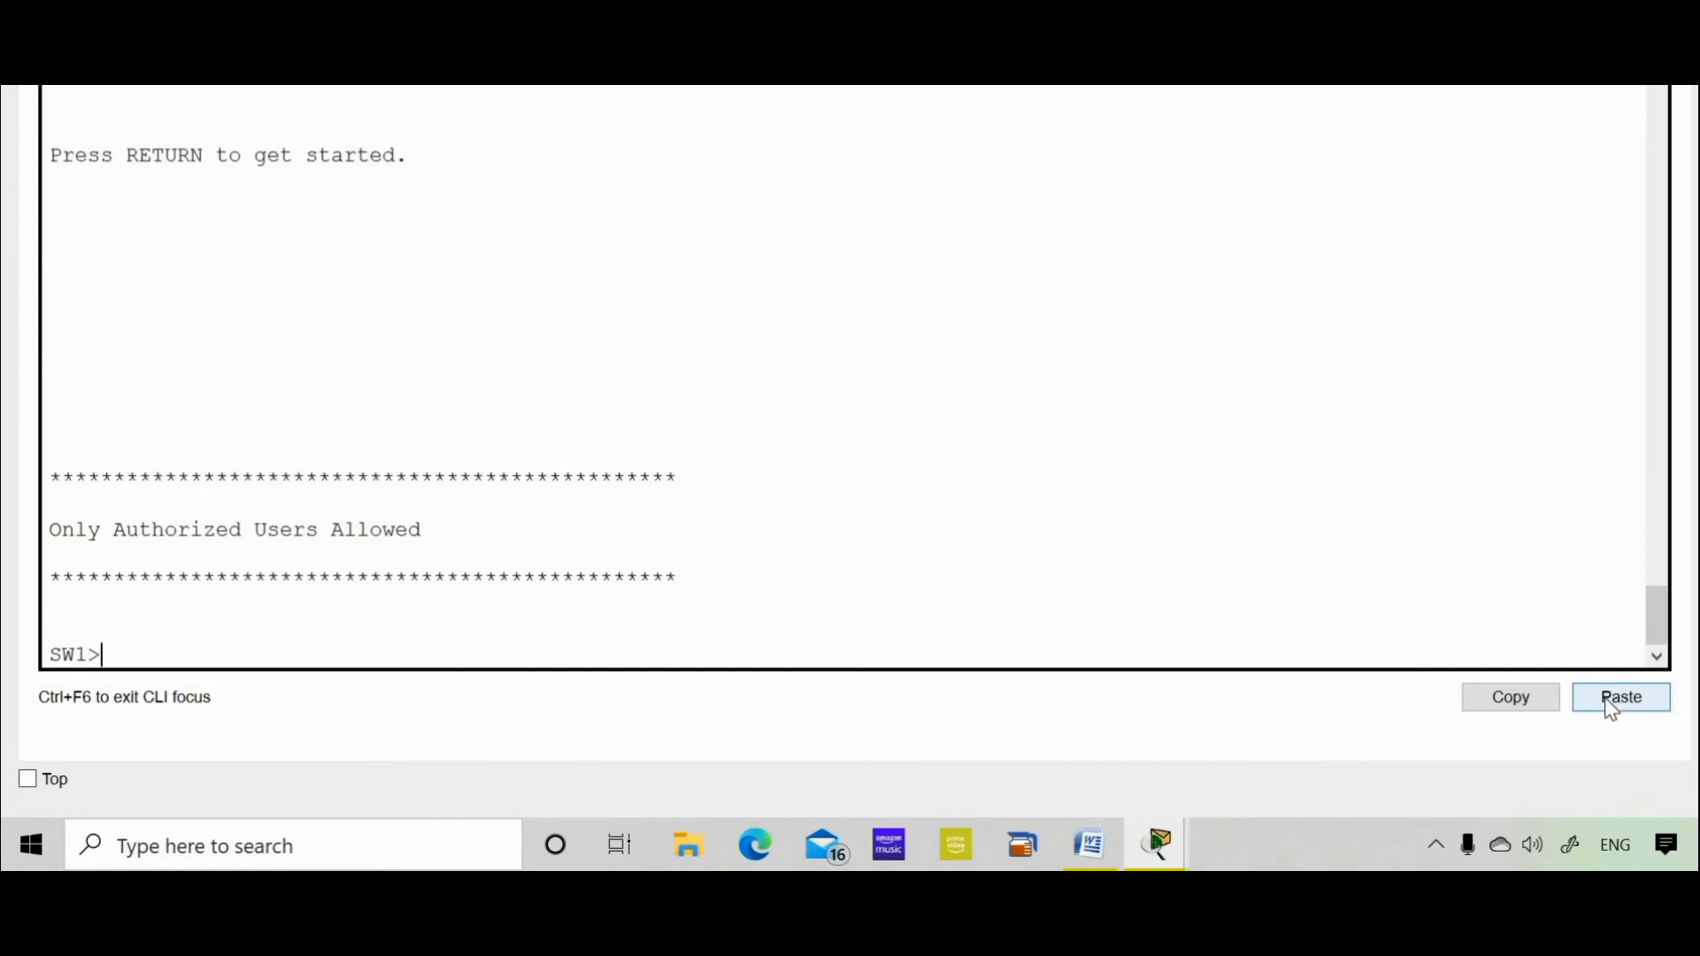
Log back into SW1's console so the new MOTD banner is displayed
key(Return)
key(Return)
key(Return)
key(Return)
key(Return)
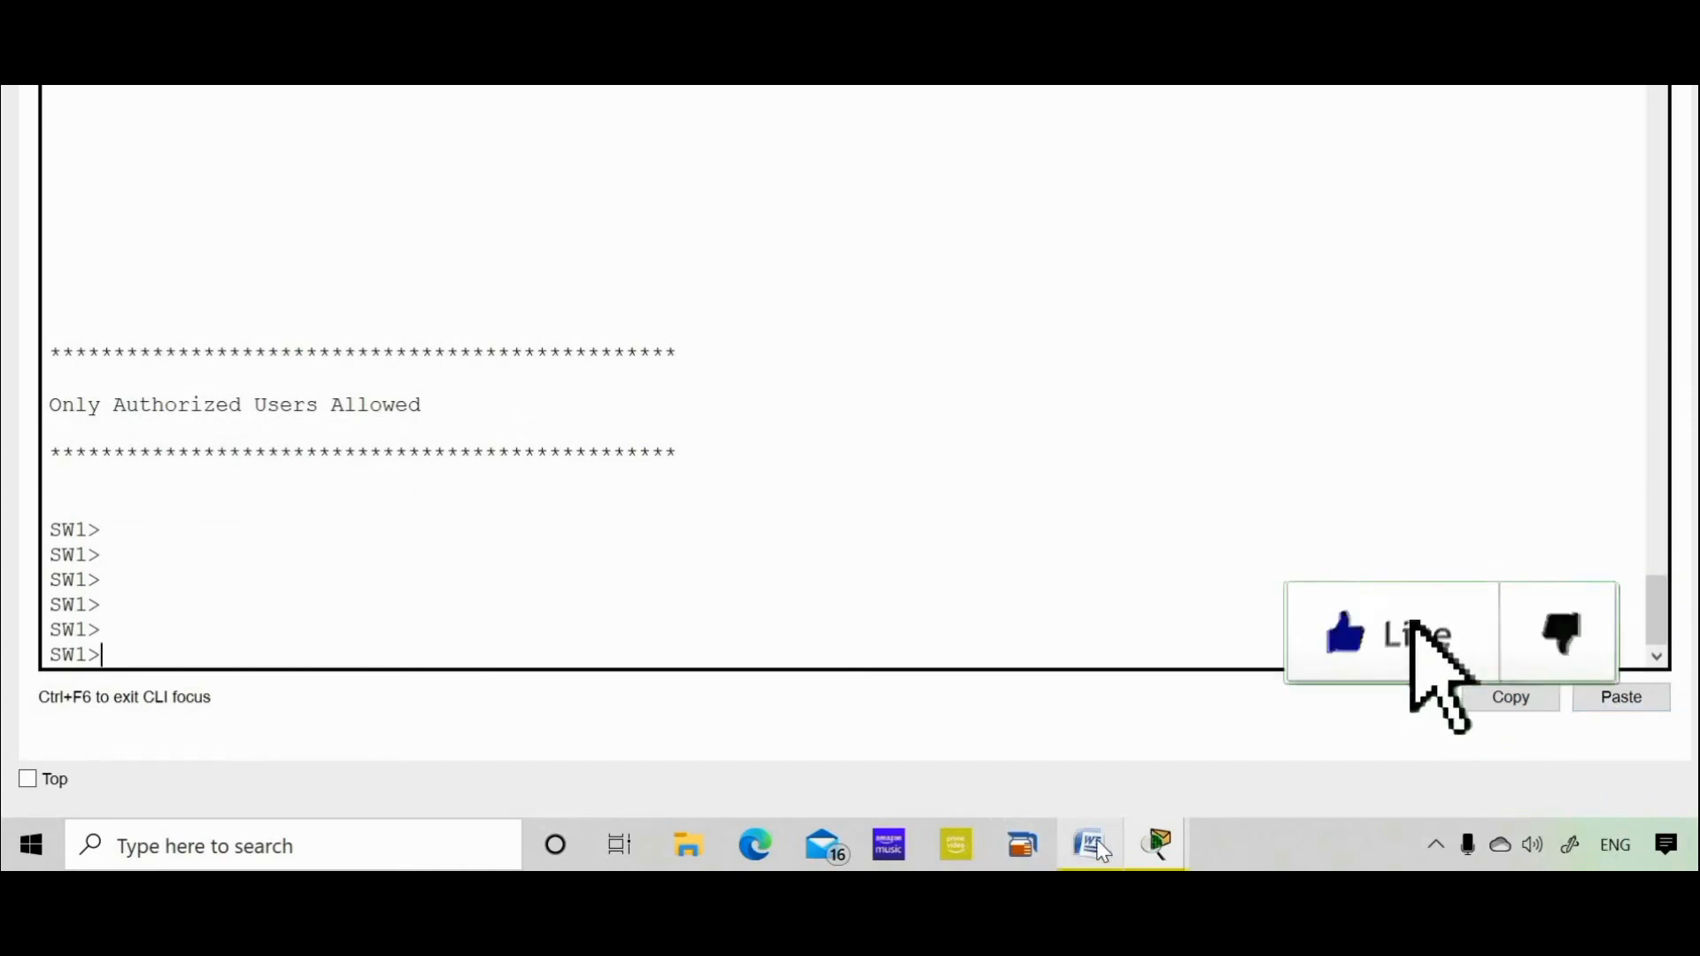
click(1089, 717)
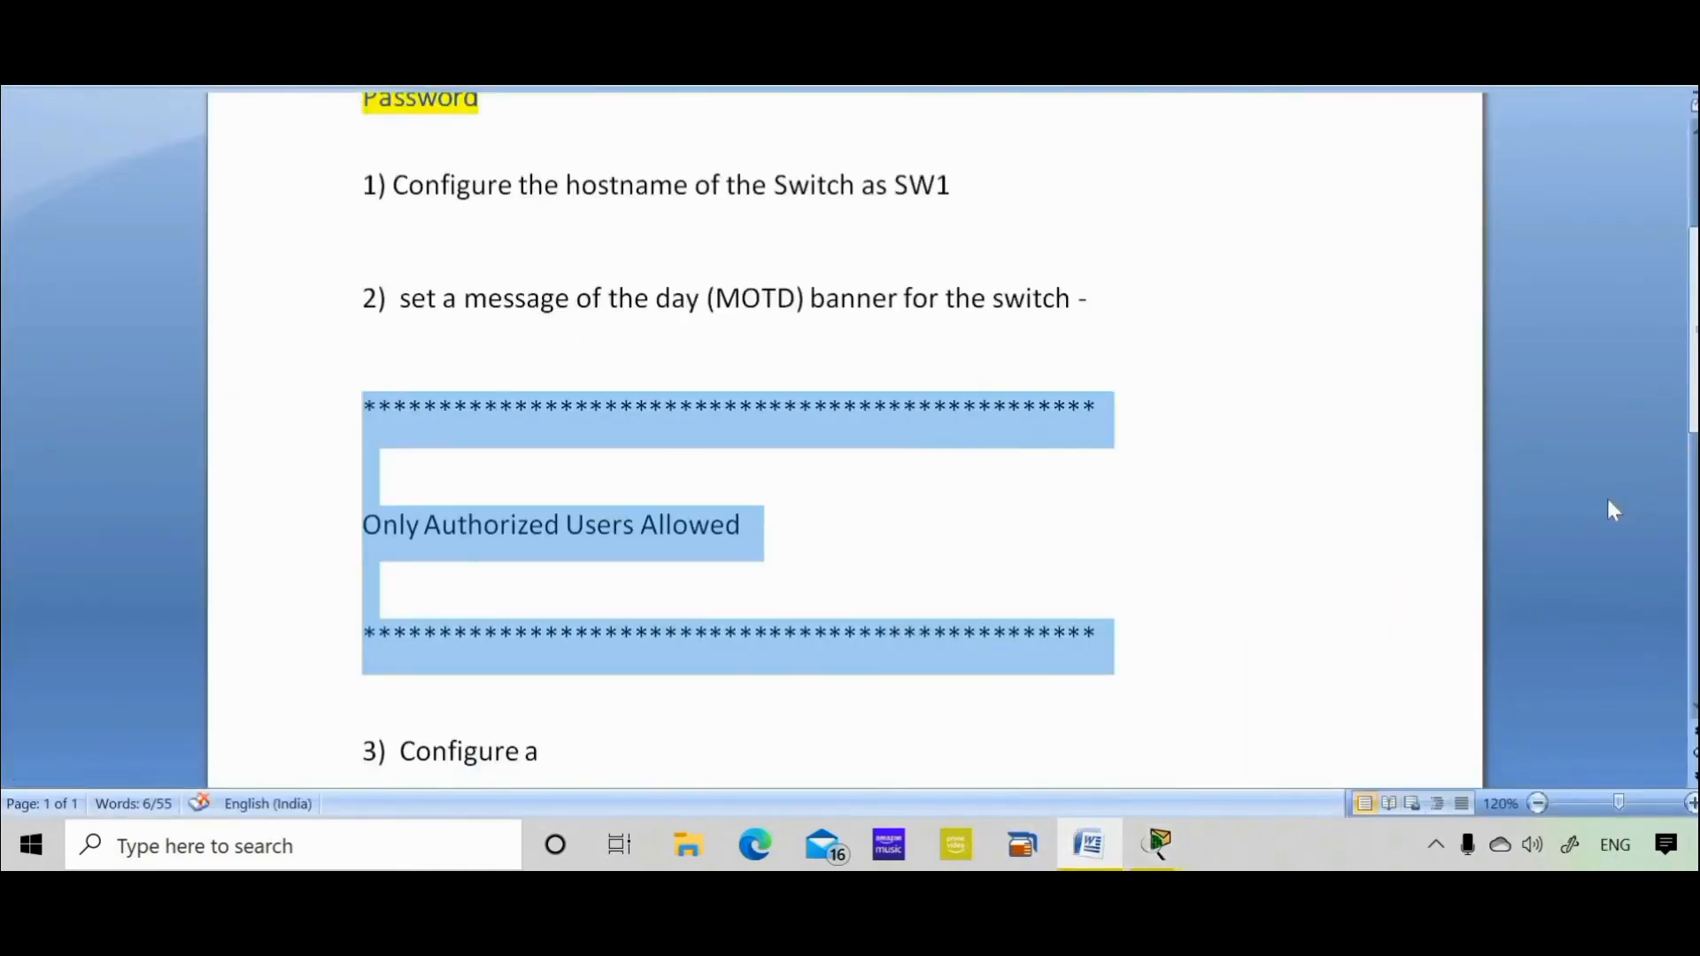
Copy the line console password under step 3 of the Word task sheet and return to Packet Tracer
click(885, 584)
key(Down)
key(Down)
key(Down)
scroll(843, 584, down, 3)
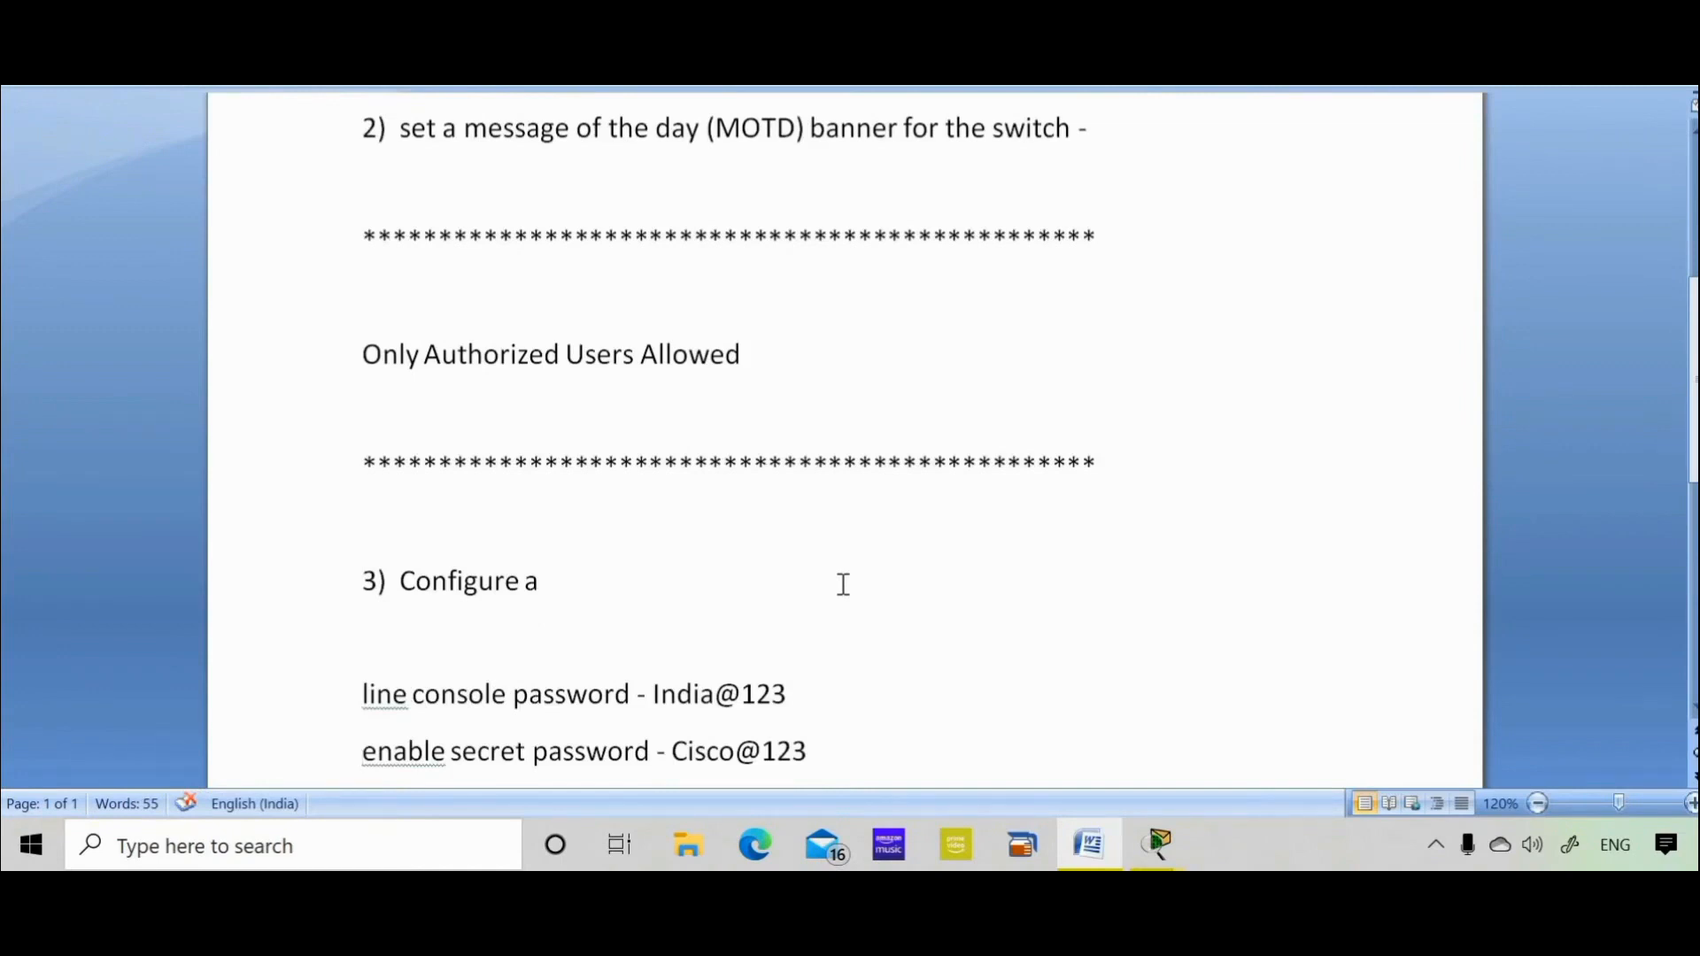
drag(787, 694, 681, 696)
right_click(683, 696)
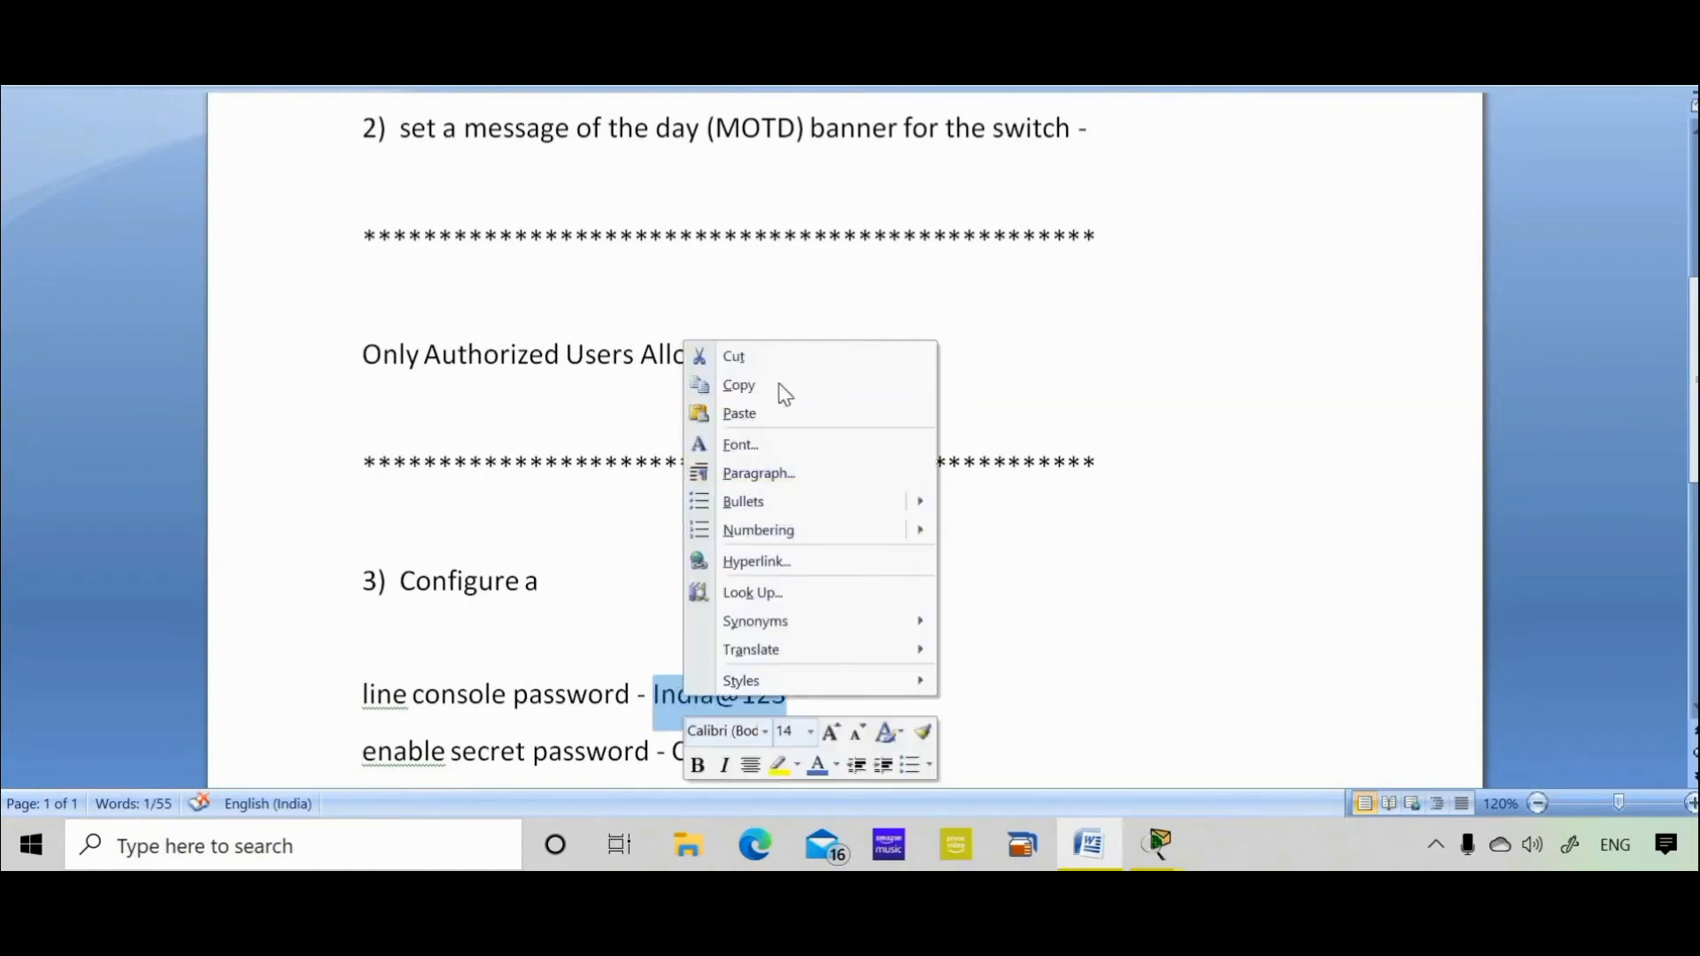
click(738, 385)
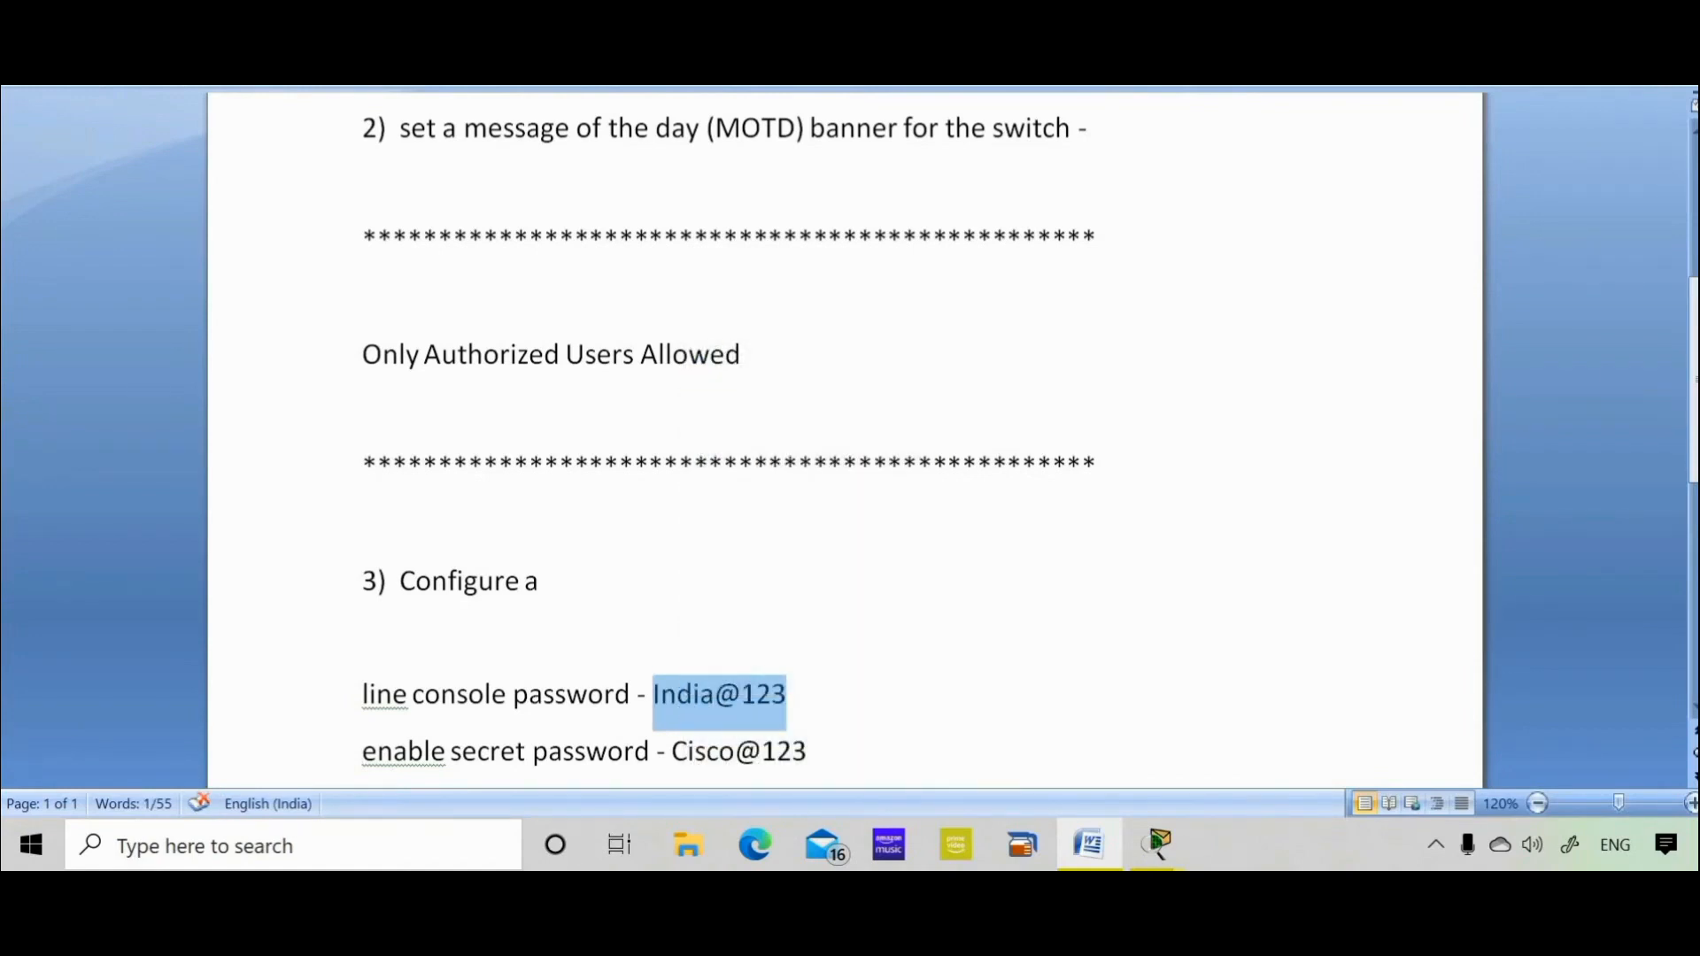
key(alt+Tab)
Enter privileged mode with en and page through sh run to the passwordless line con 0 entry
text(e)
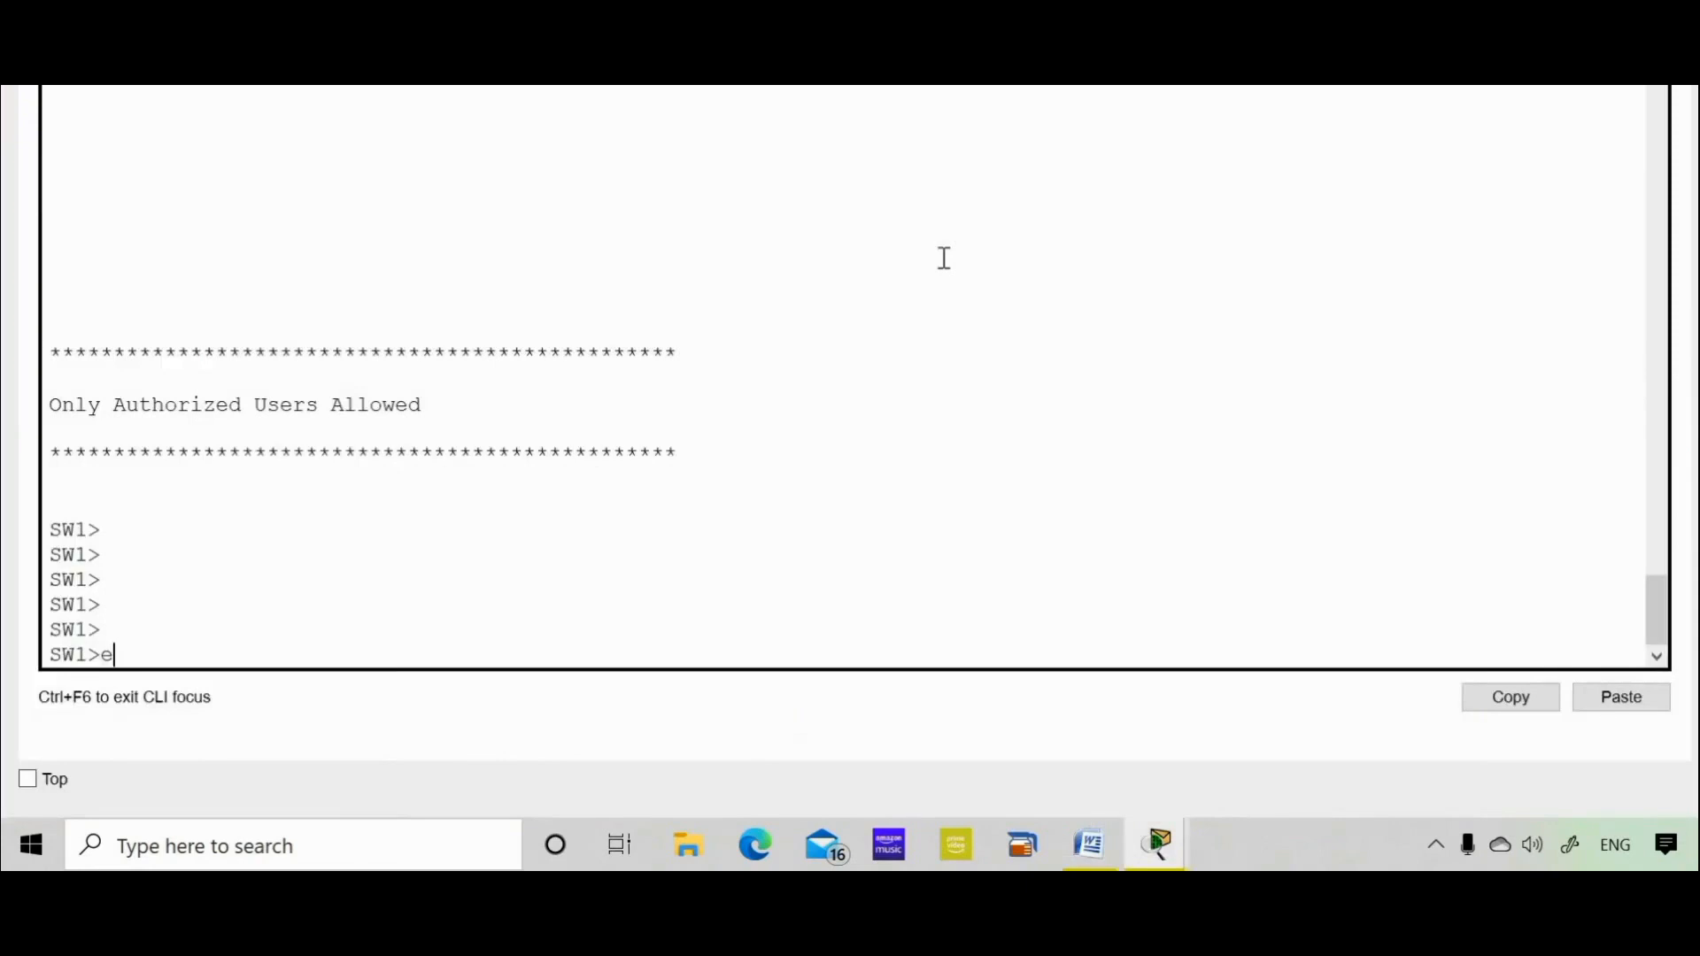
text(n)
key(Return)
key(Return)
key(Return)
key(Return)
key(Return)
key(Return)
text(sh run)
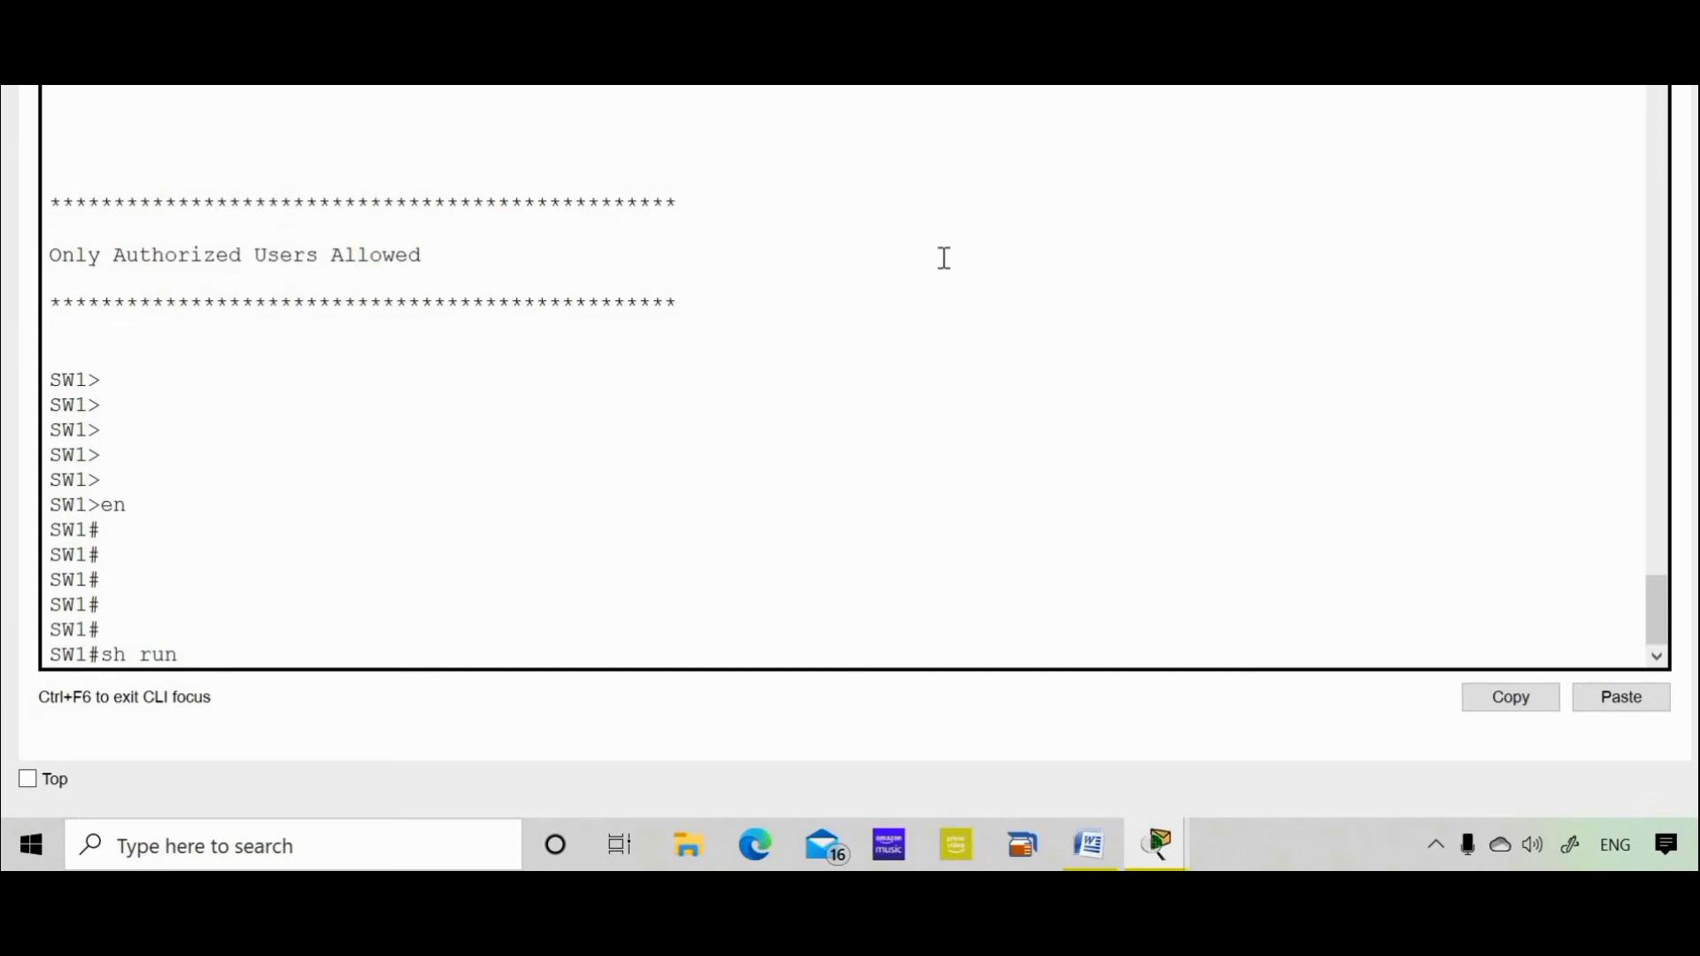
key(Return)
key(Return)
key(space)
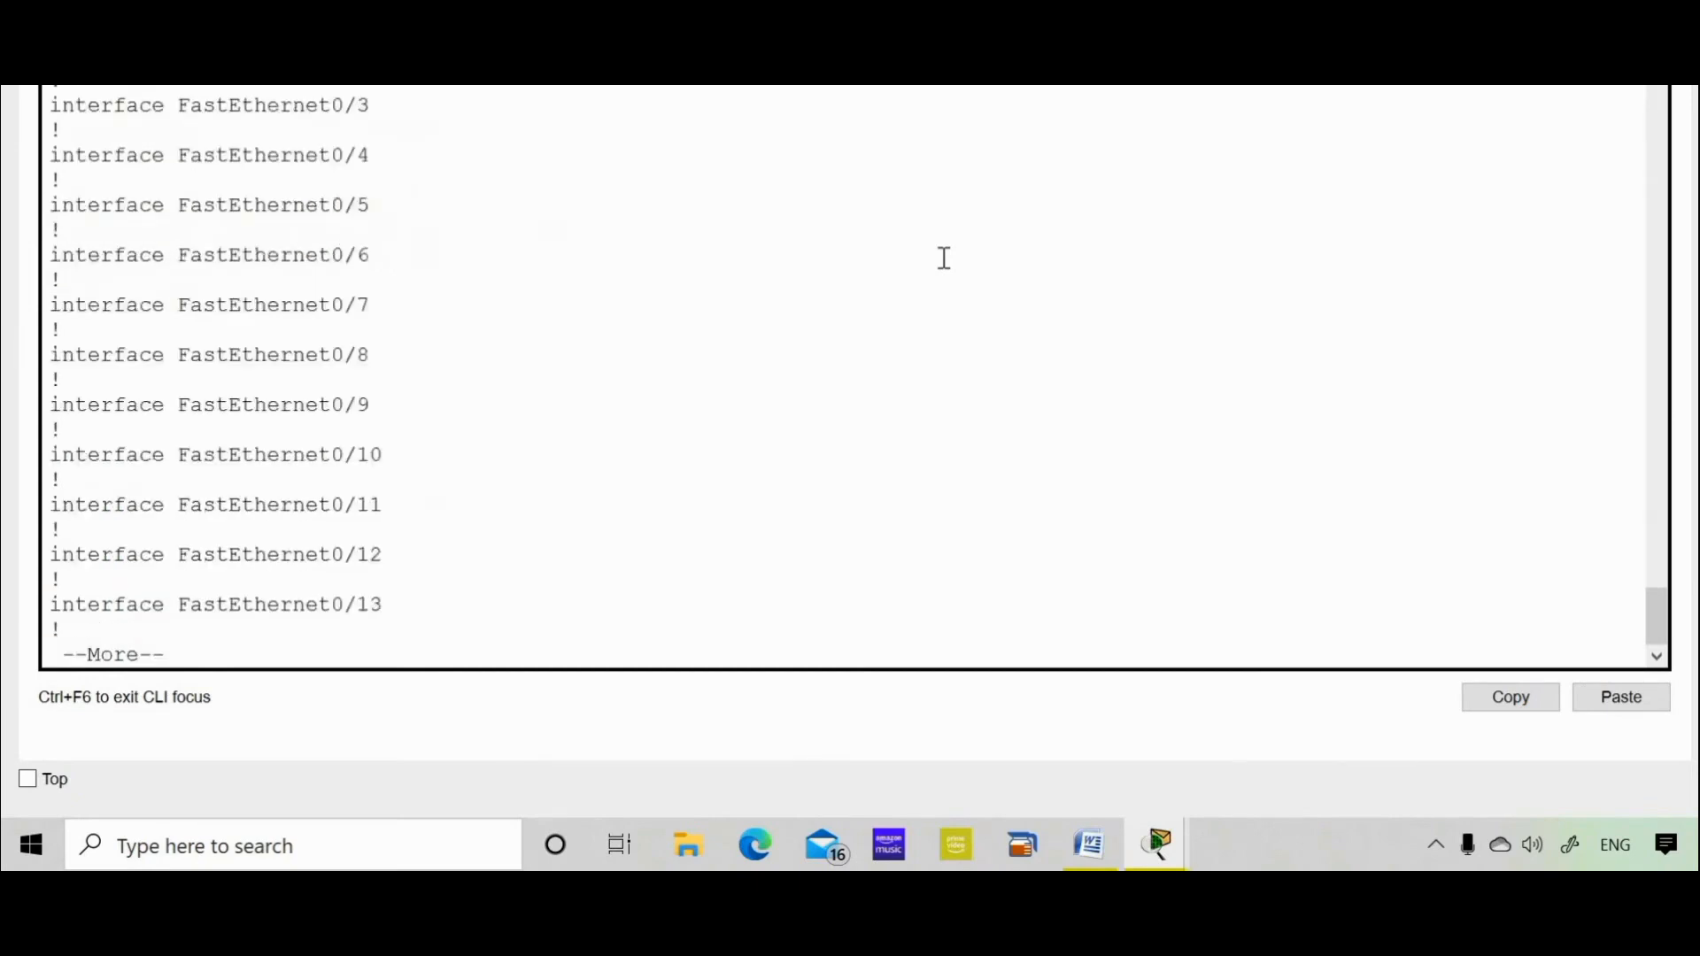
key(space)
key(space)
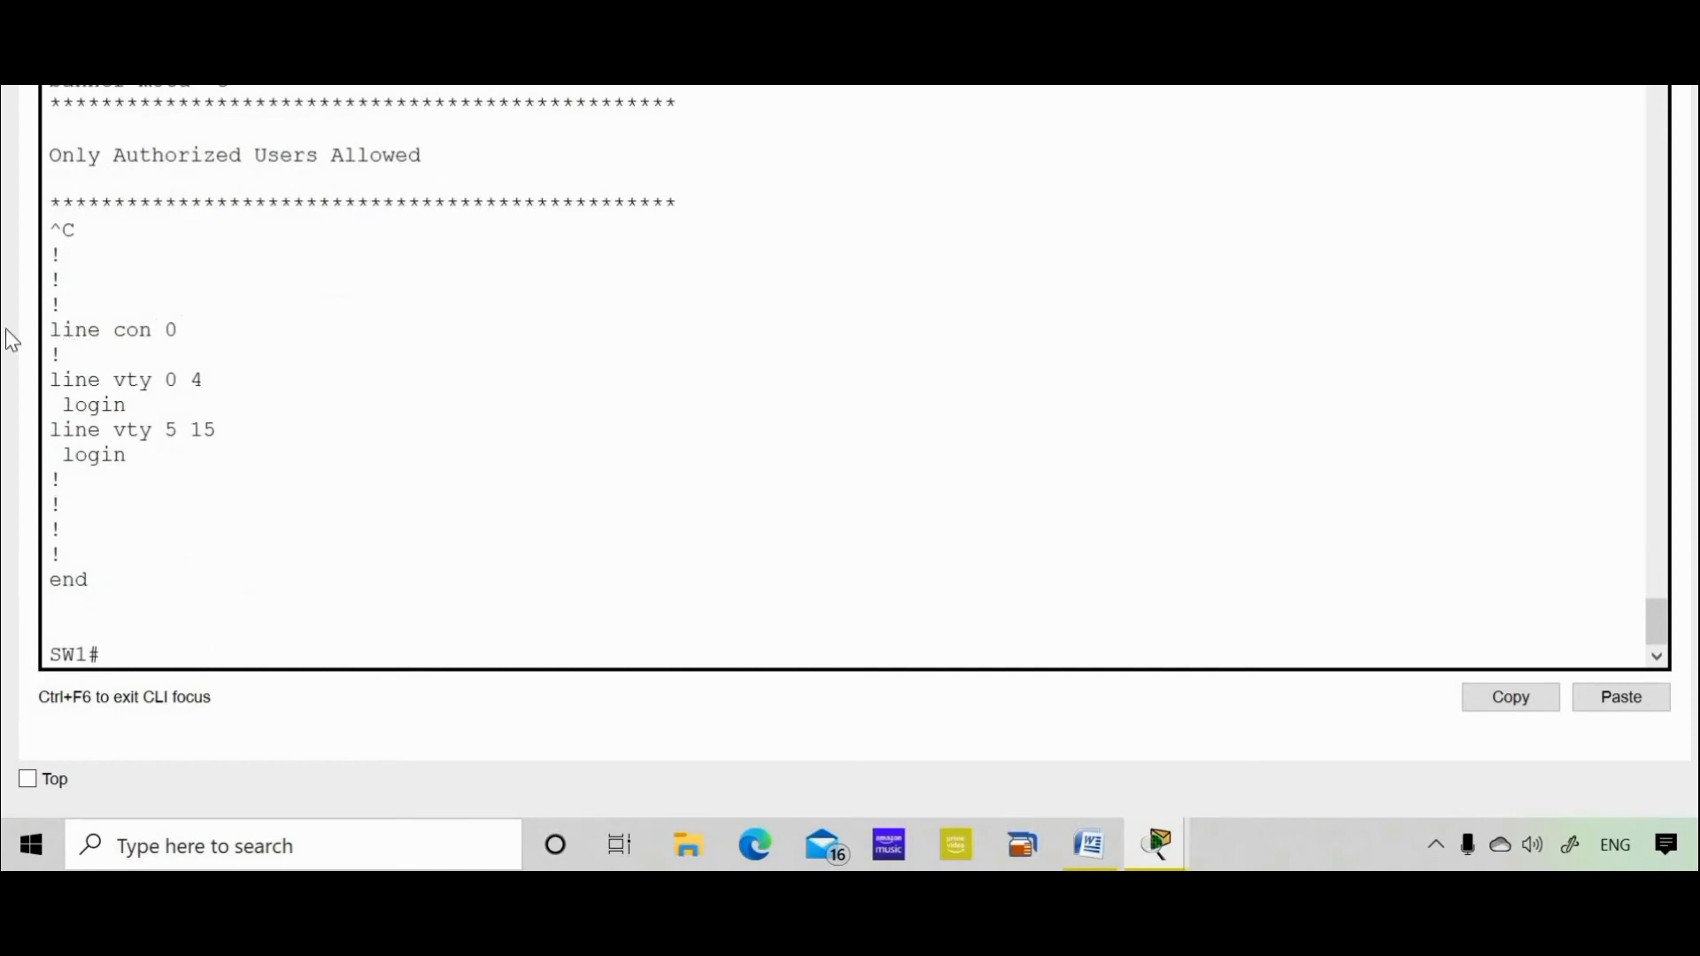
drag(178, 330, 72, 335)
Enter global configuration mode and the line con 0 console line
click(156, 416)
text(config t)
key(Return)
key(Return)
key(Return)
key(Return)
key(Return)
key(Return)
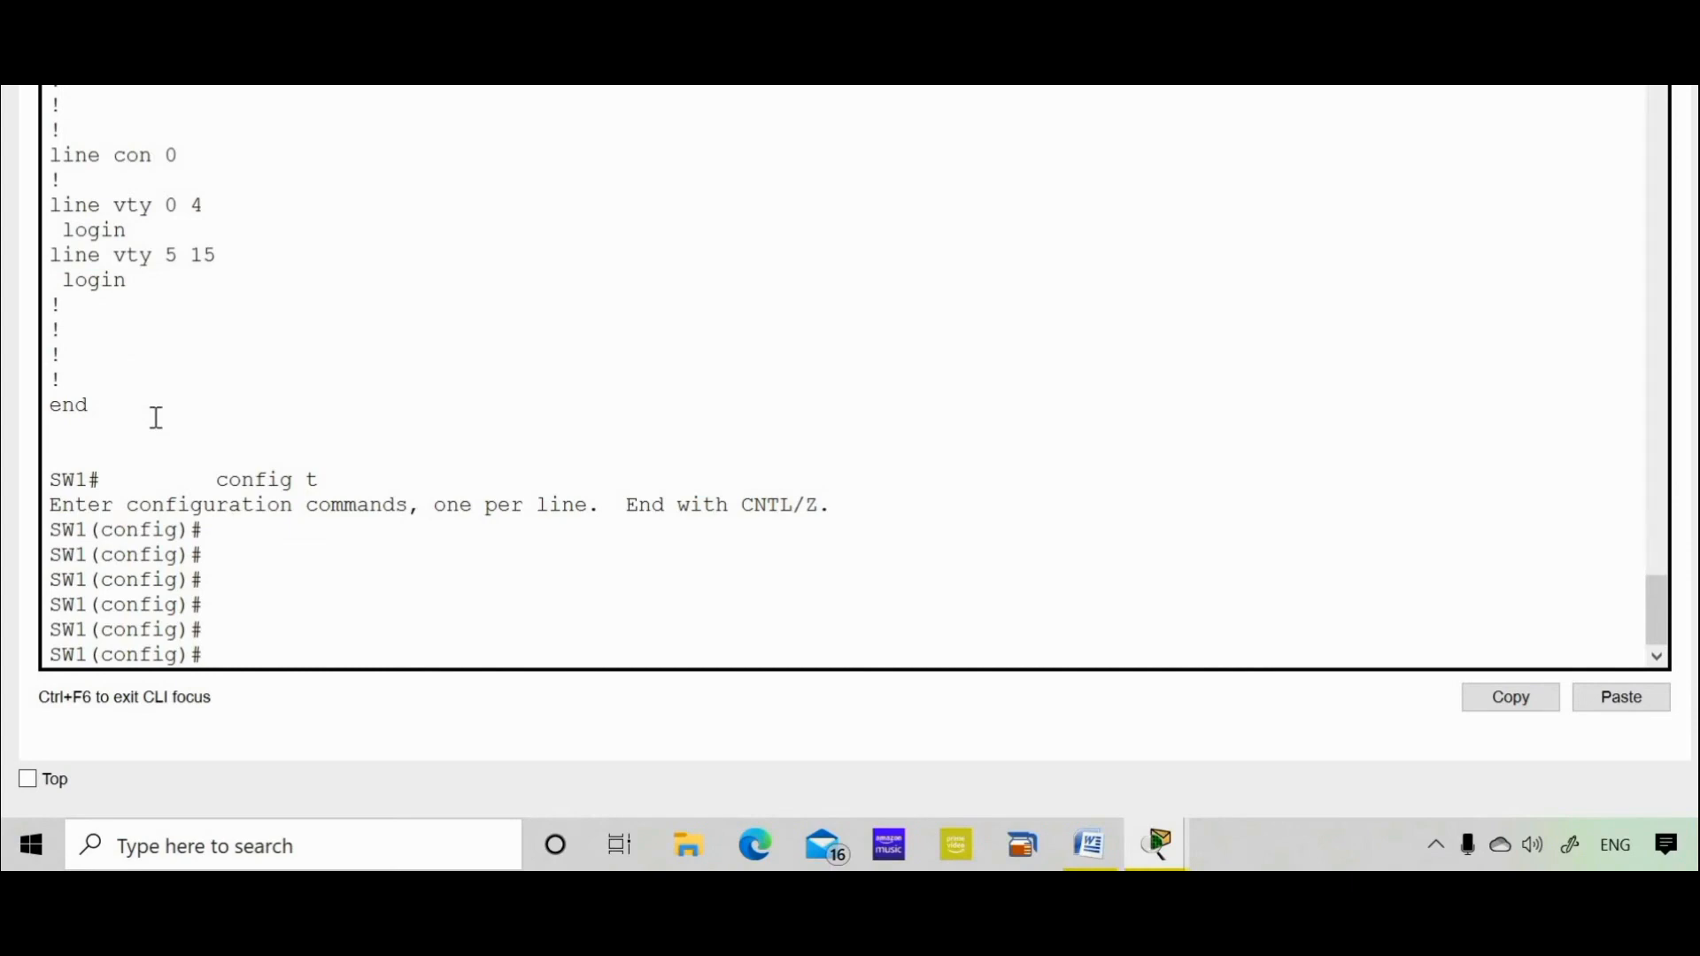
text(line con 0)
key(Return)
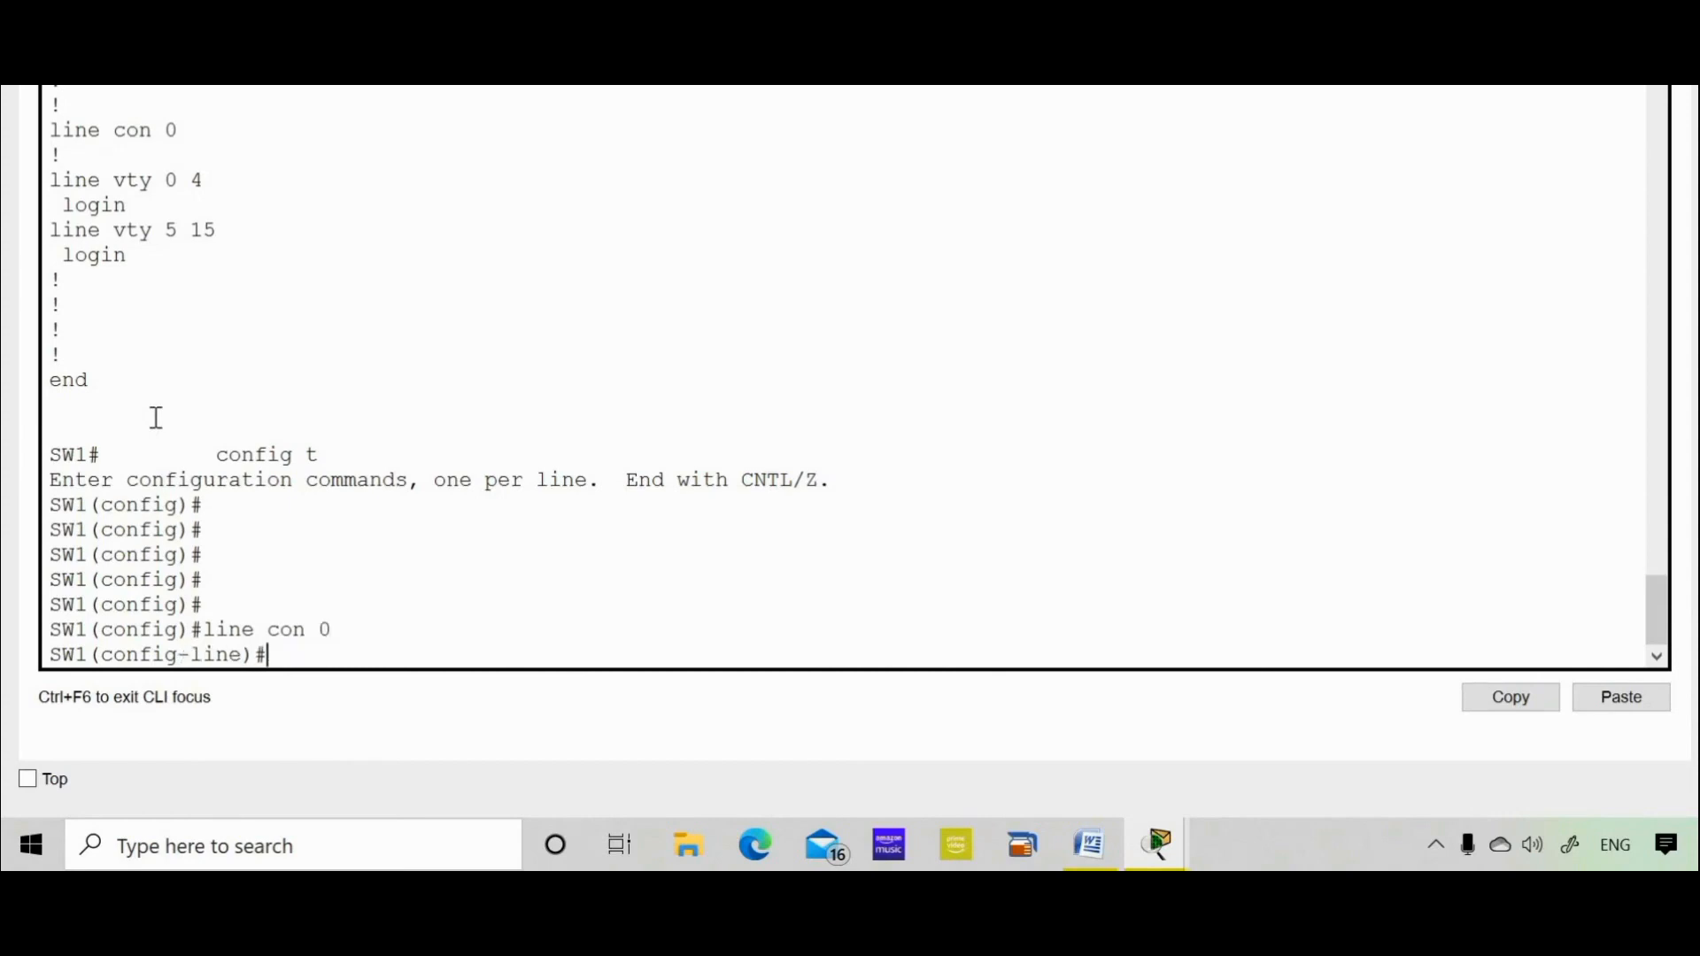
Set the pasted console password, require login on the console line, and exit the line
key(Return)
key(Return)
key(Return)
text(password)
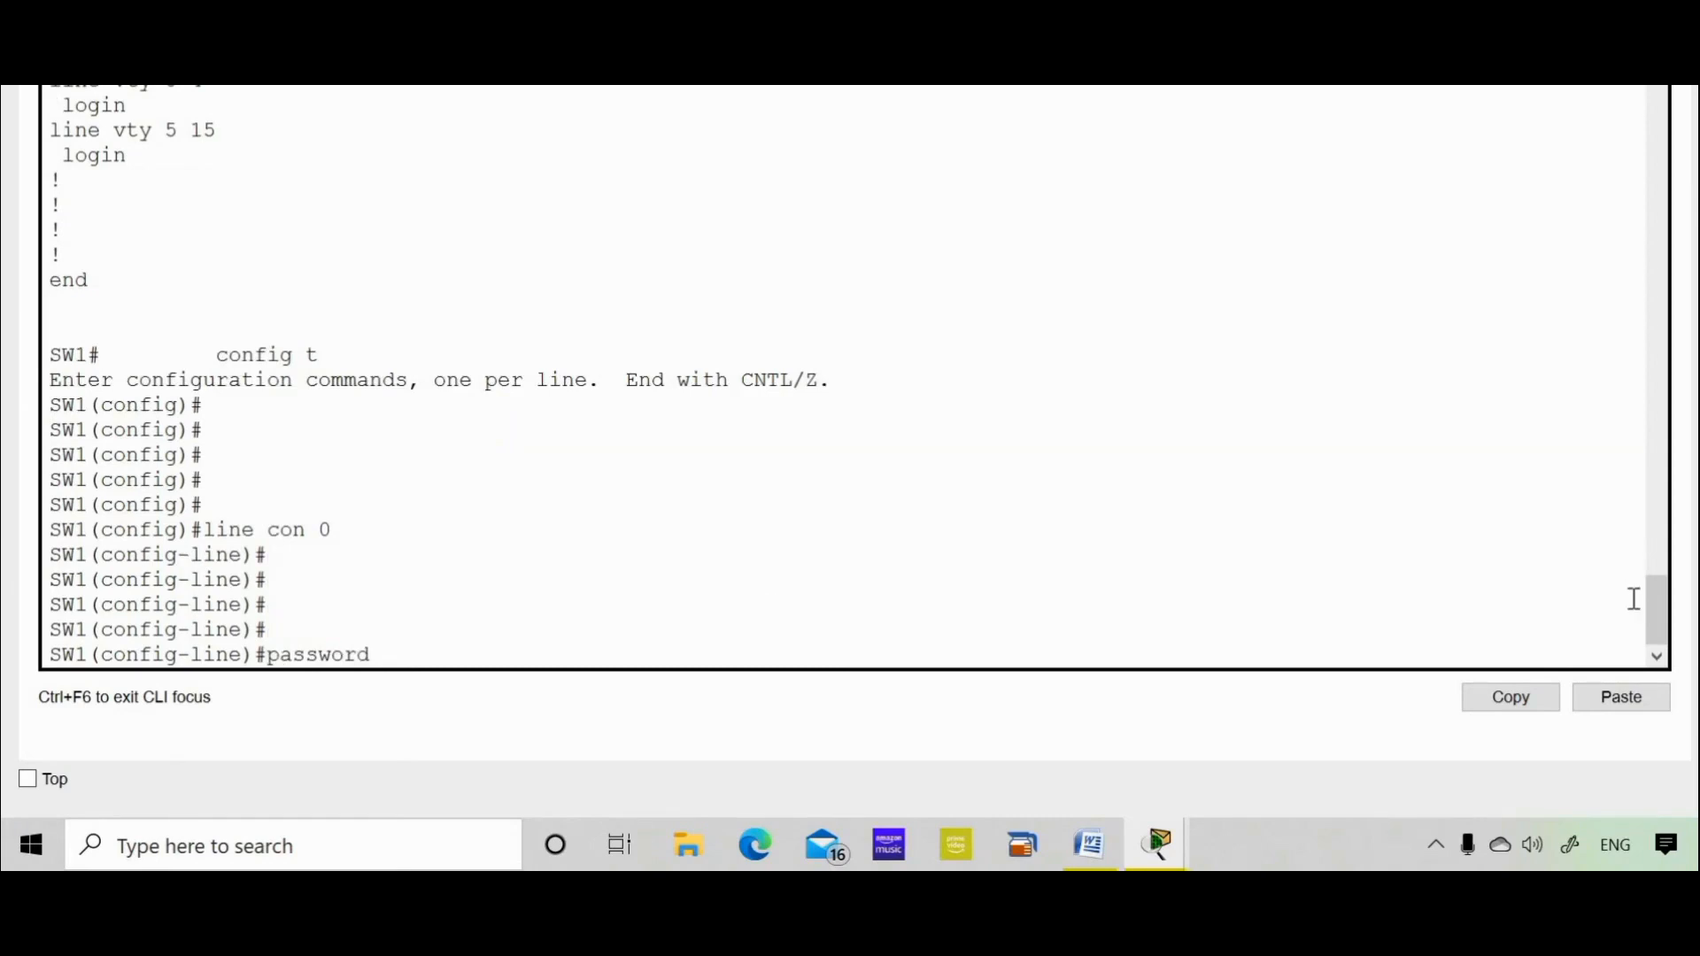
click(1625, 706)
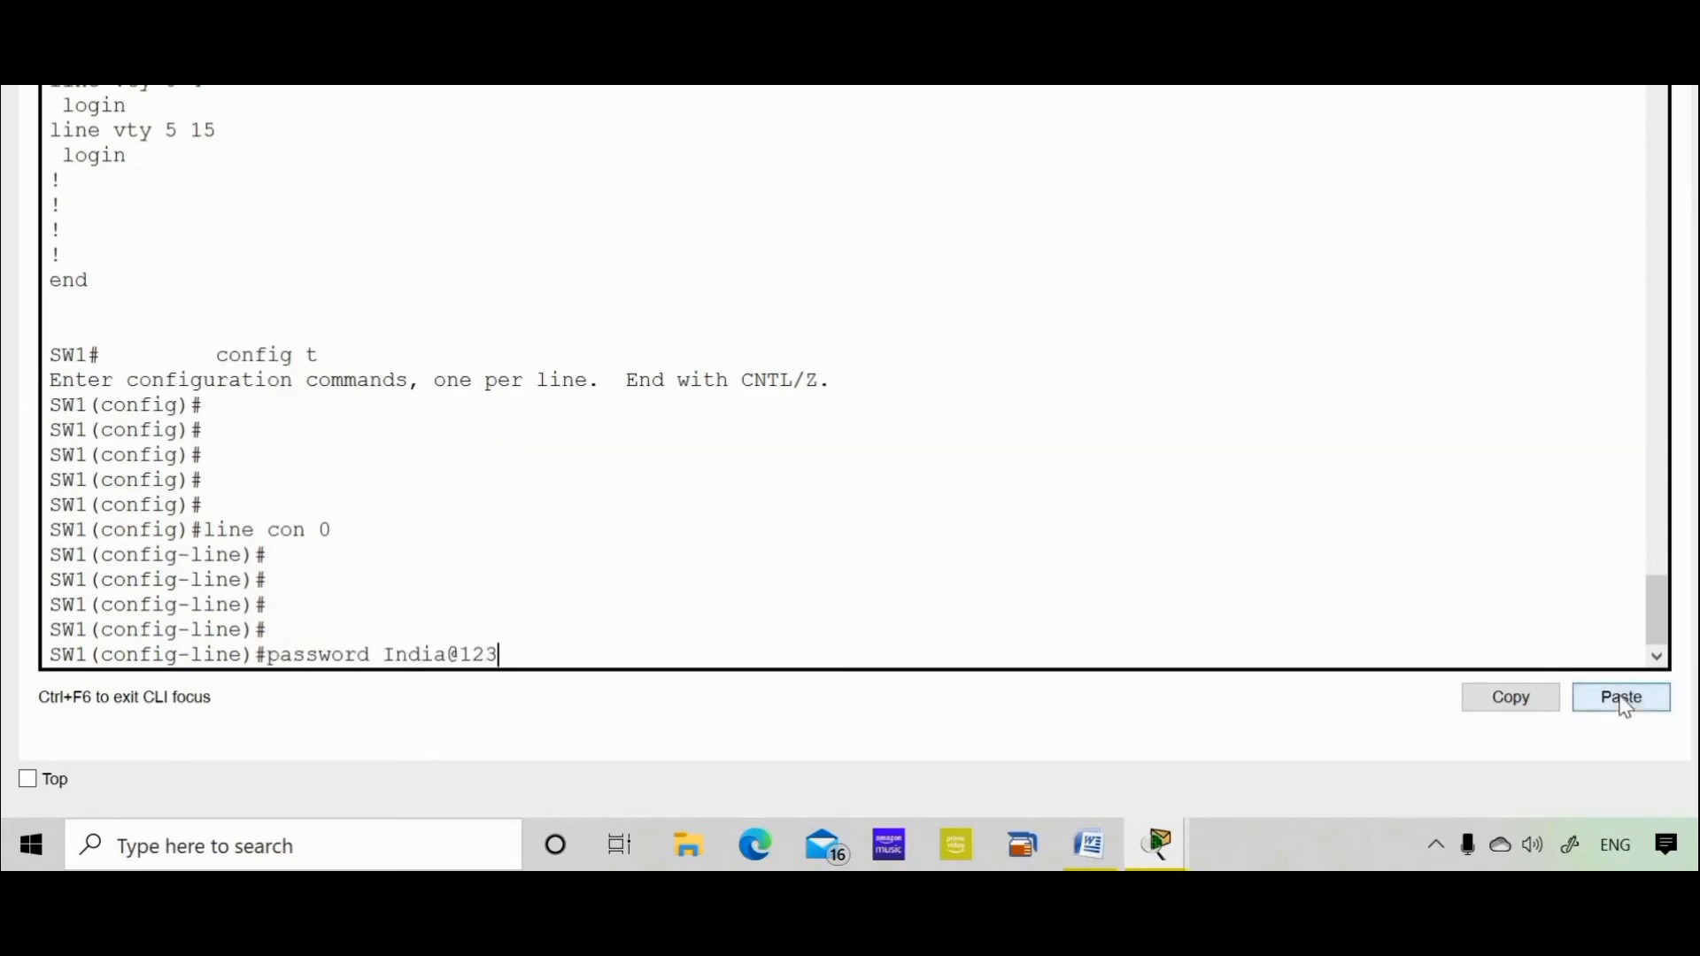
key(Return)
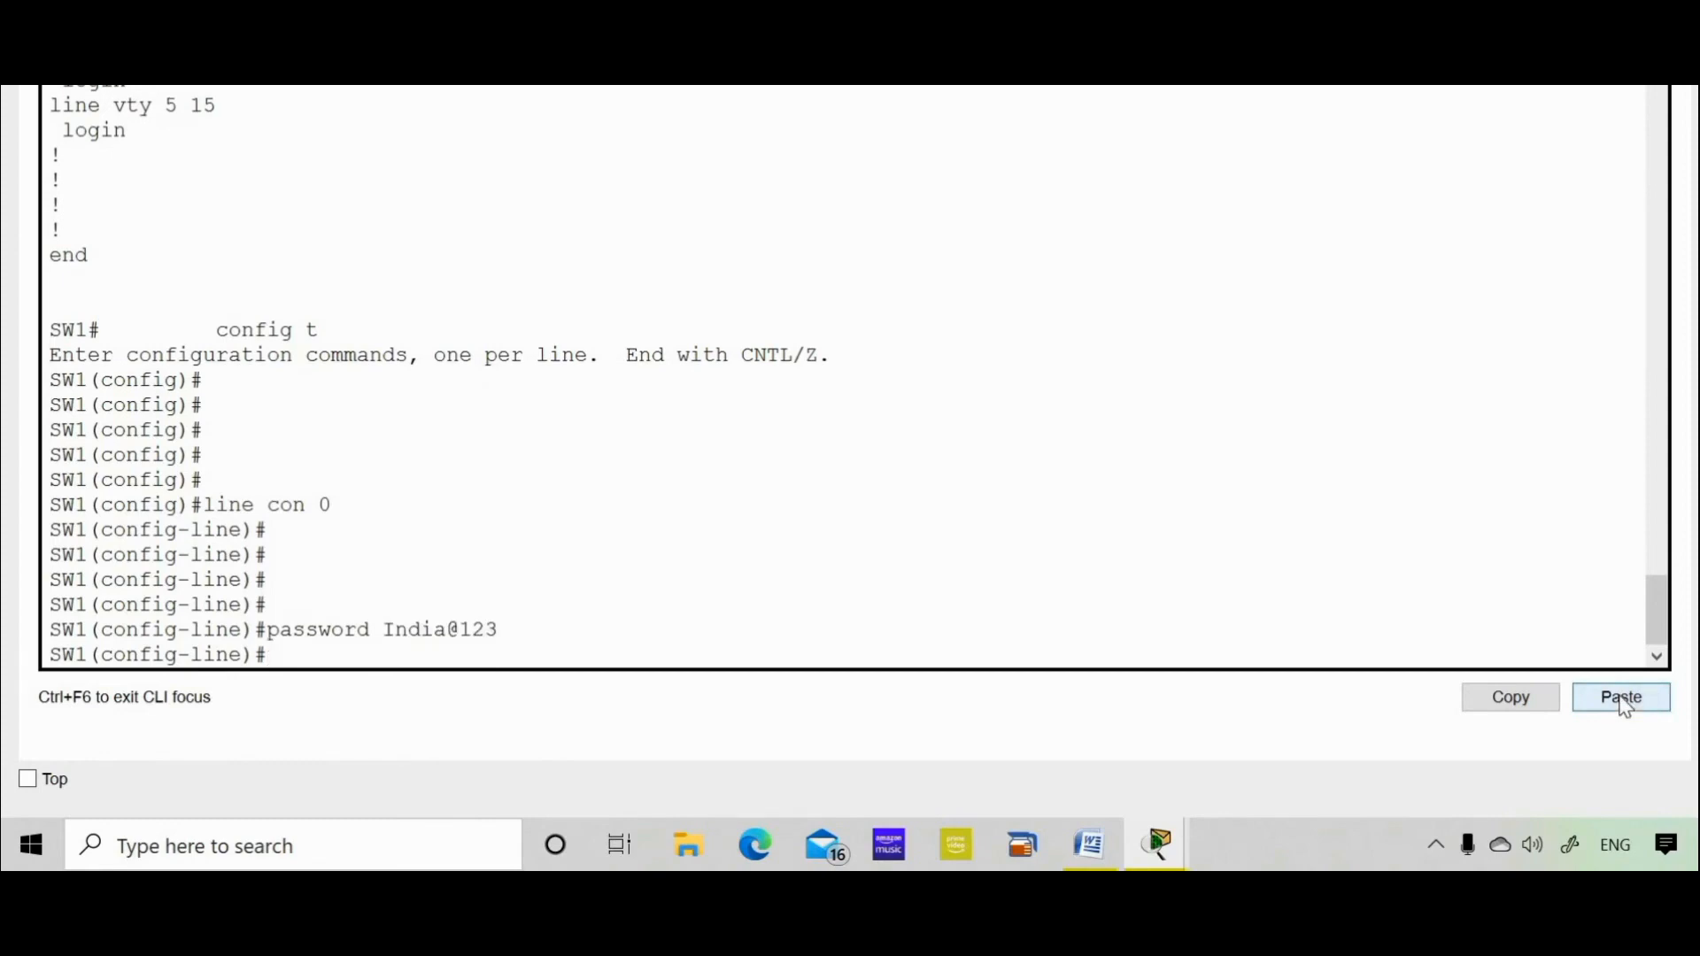
text(login)
key(Return)
key(Return)
key(Return)
text(exit)
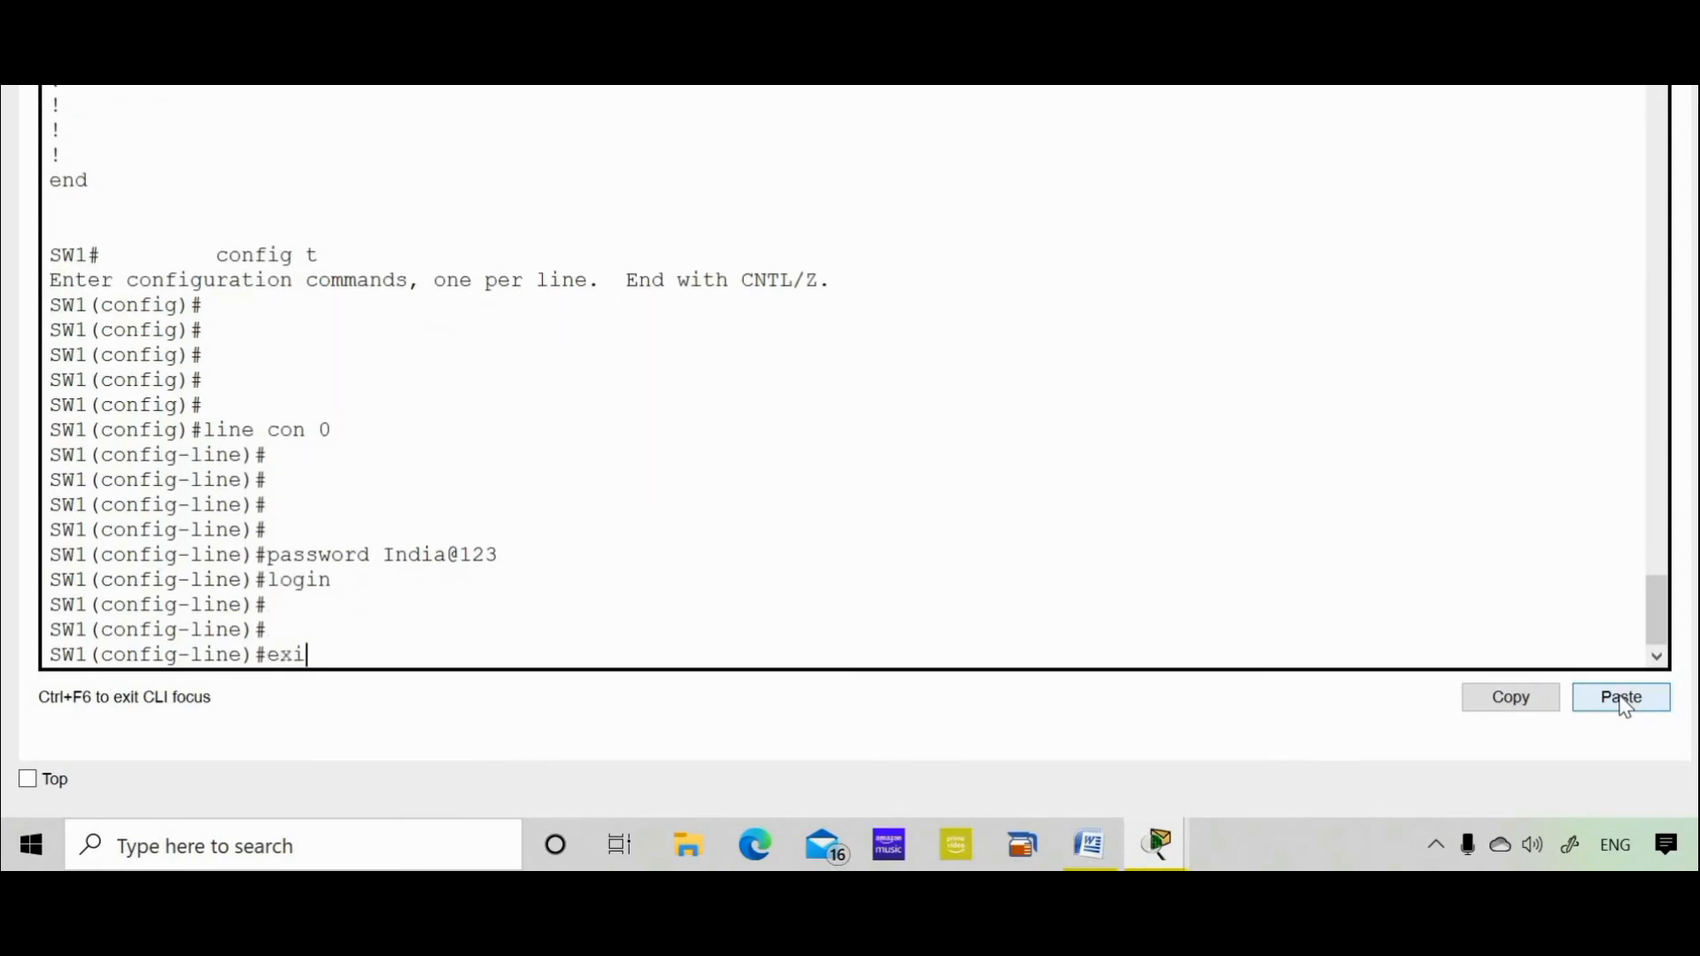
key(Return)
key(Return)
key(Return)
key(Return)
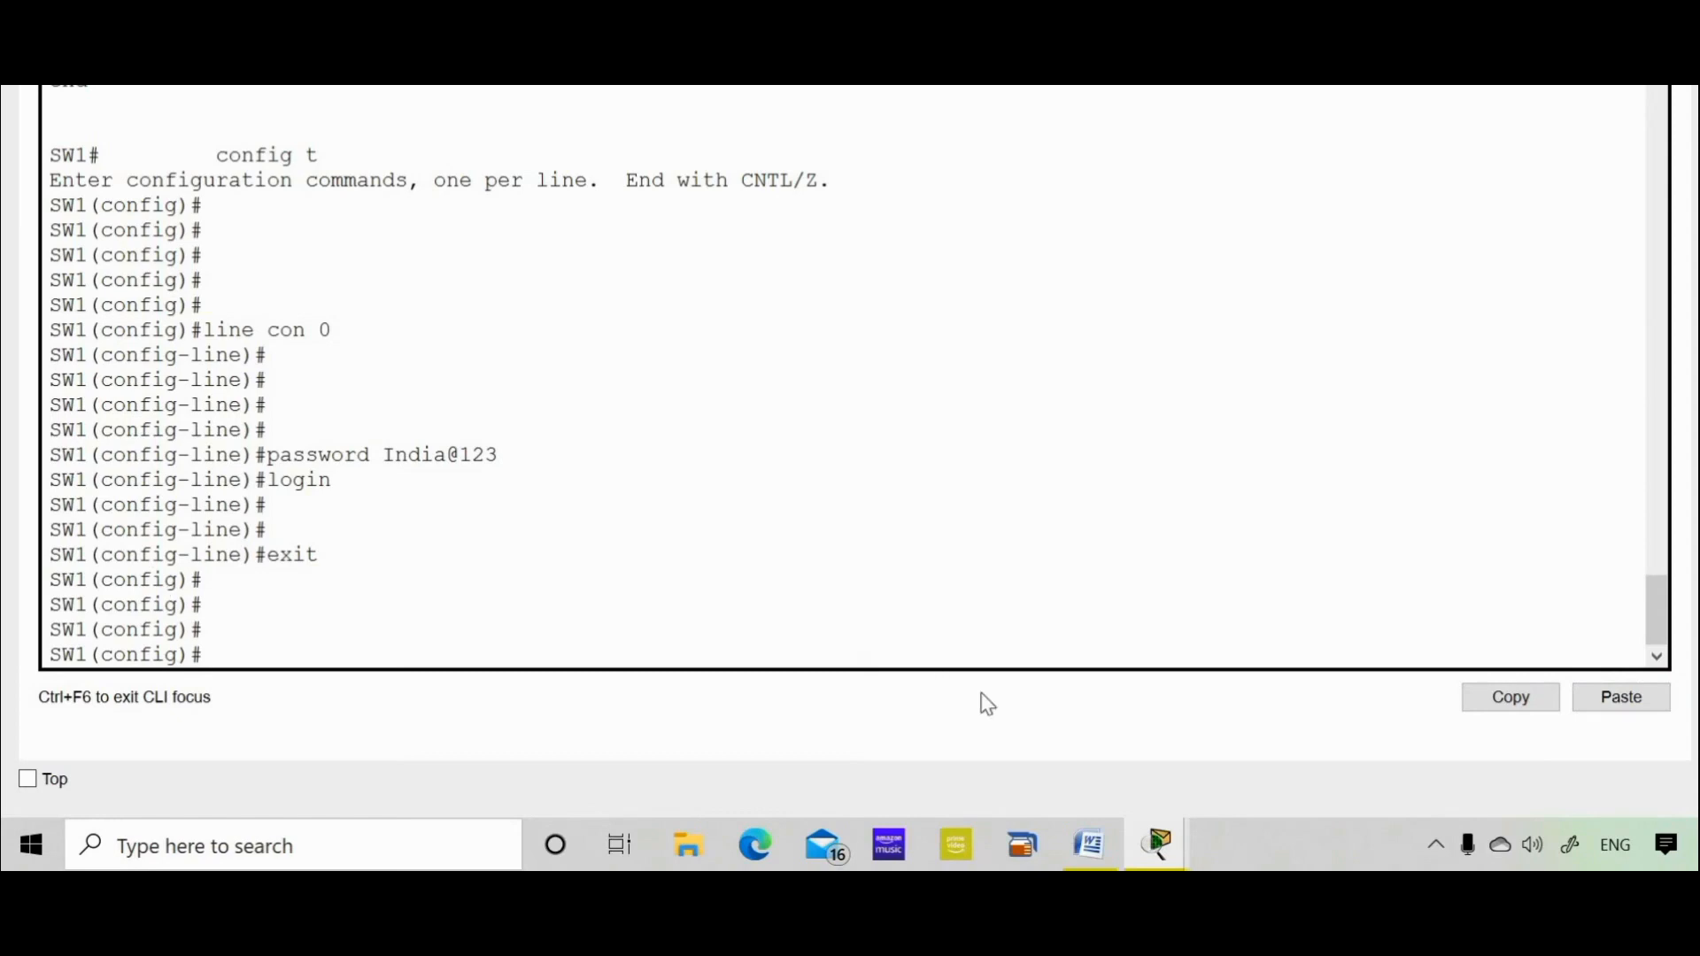
Start the enable secret command and remove the wrongly pasted console password
click(1105, 859)
text(enable se)
key(Tab)
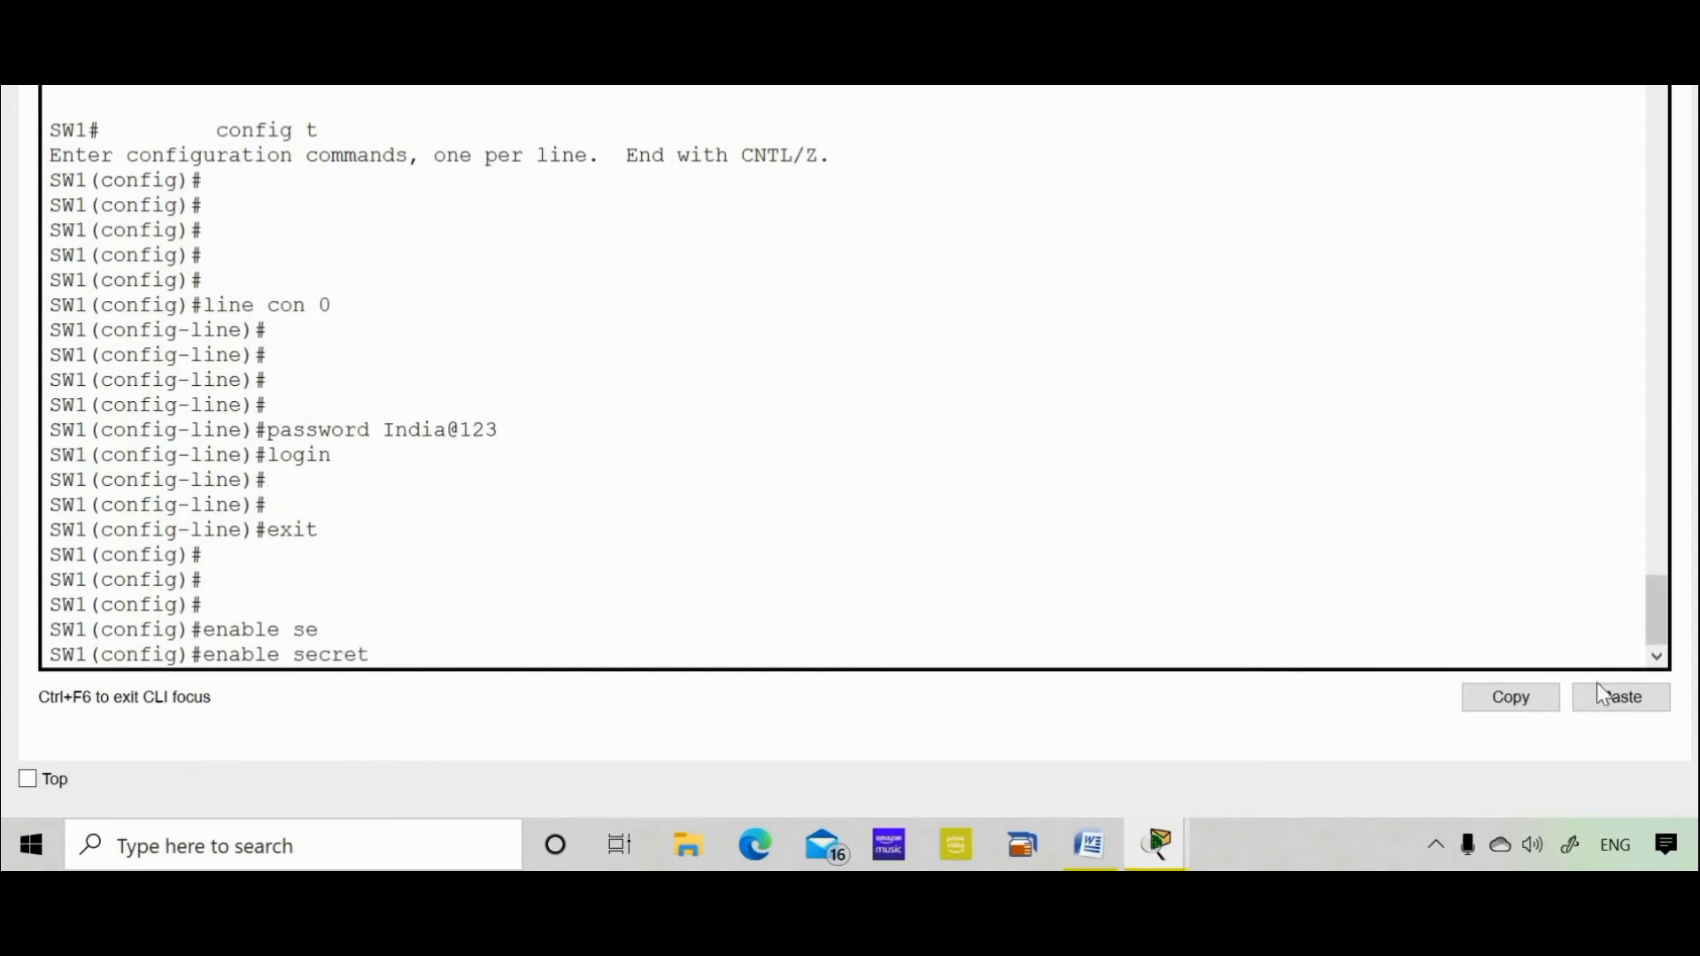
click(1606, 708)
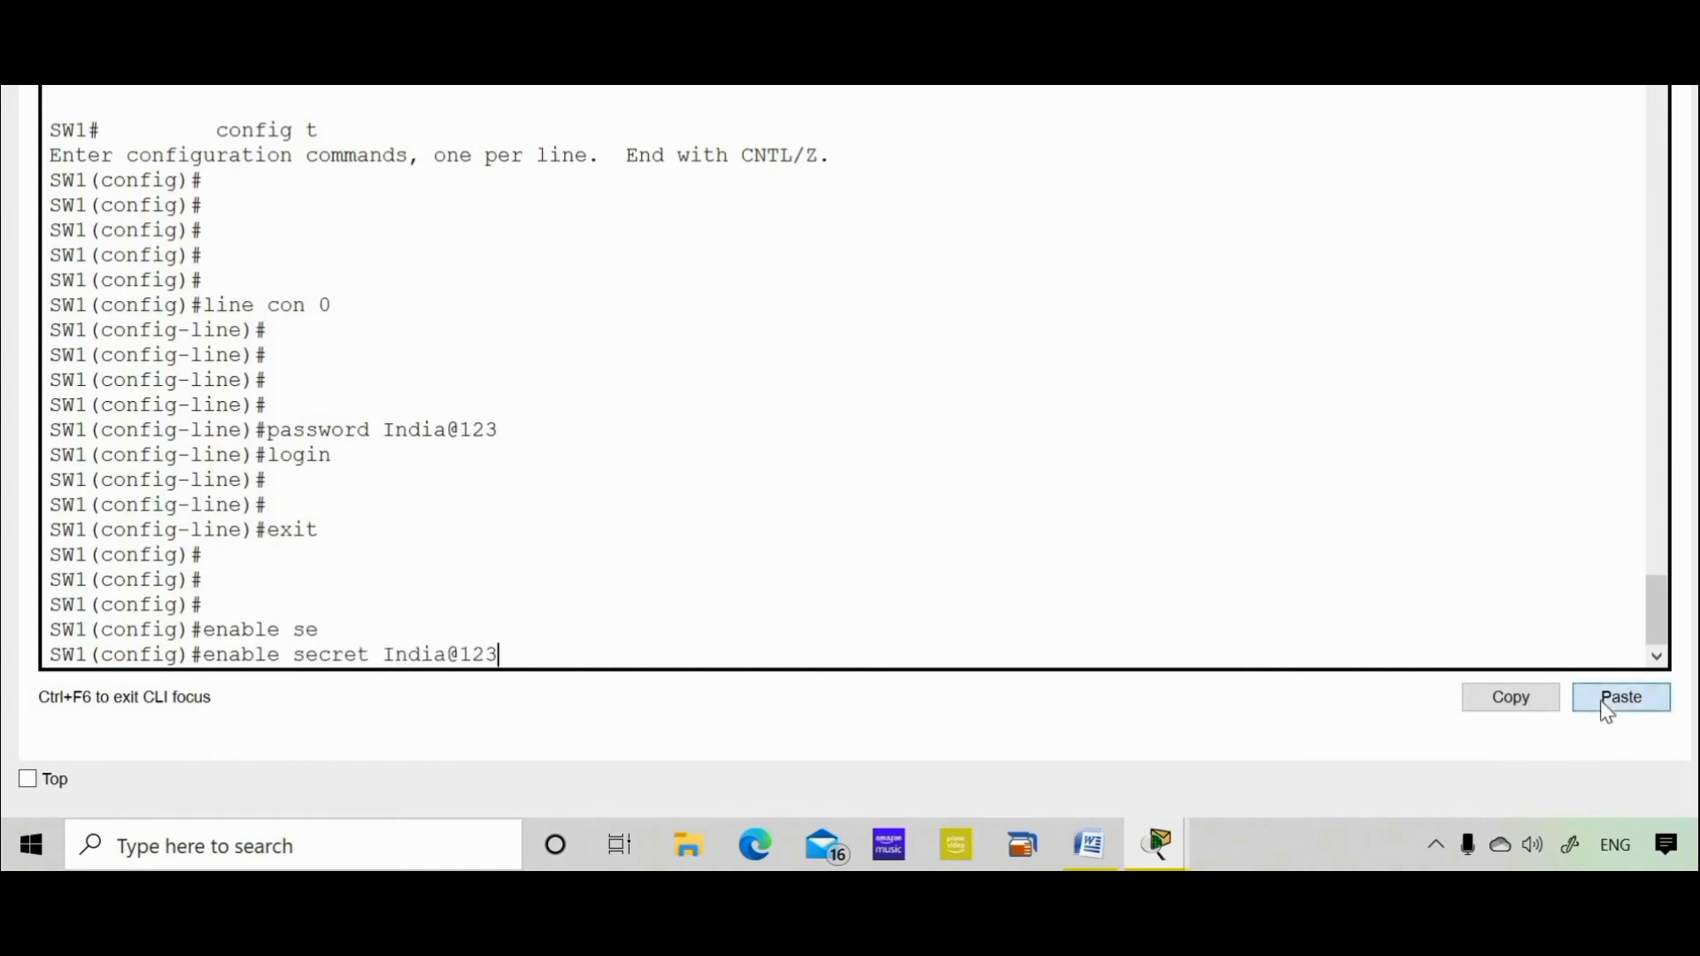
key(BackSpace)
key(BackSpace)
key(BackSpace)
key(BackSpace)
key(BackSpace)
key(BackSpace)
key(BackSpace)
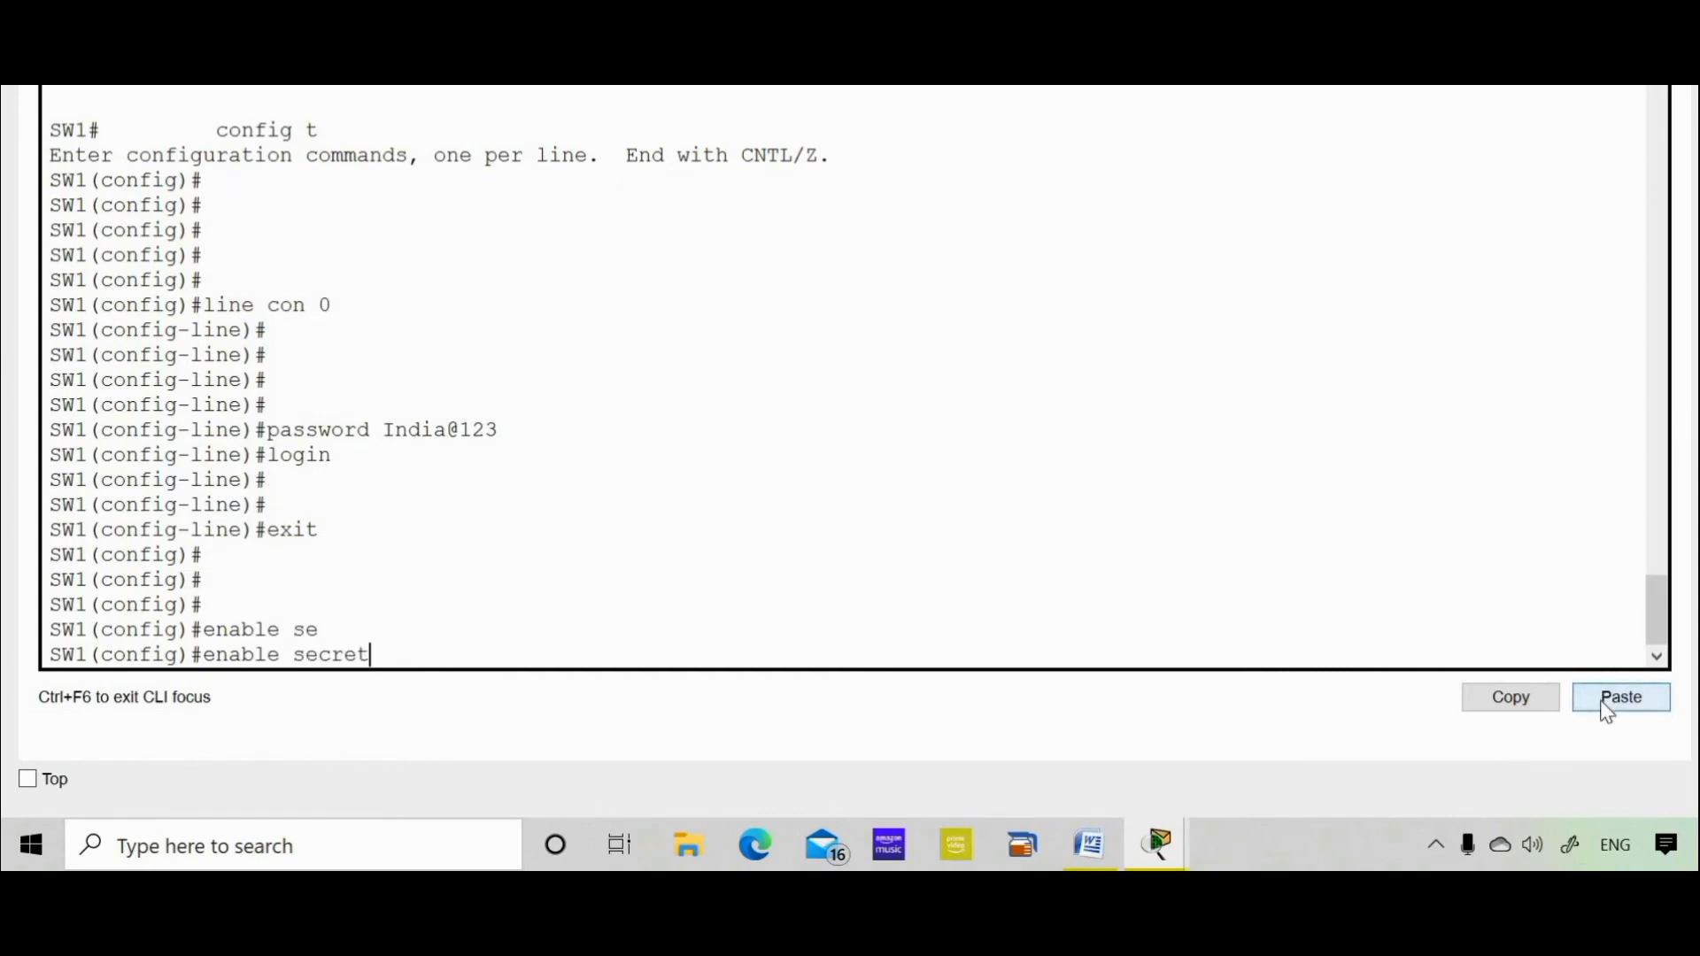
Copy the enable secret password from the Word lab notes
click(1091, 851)
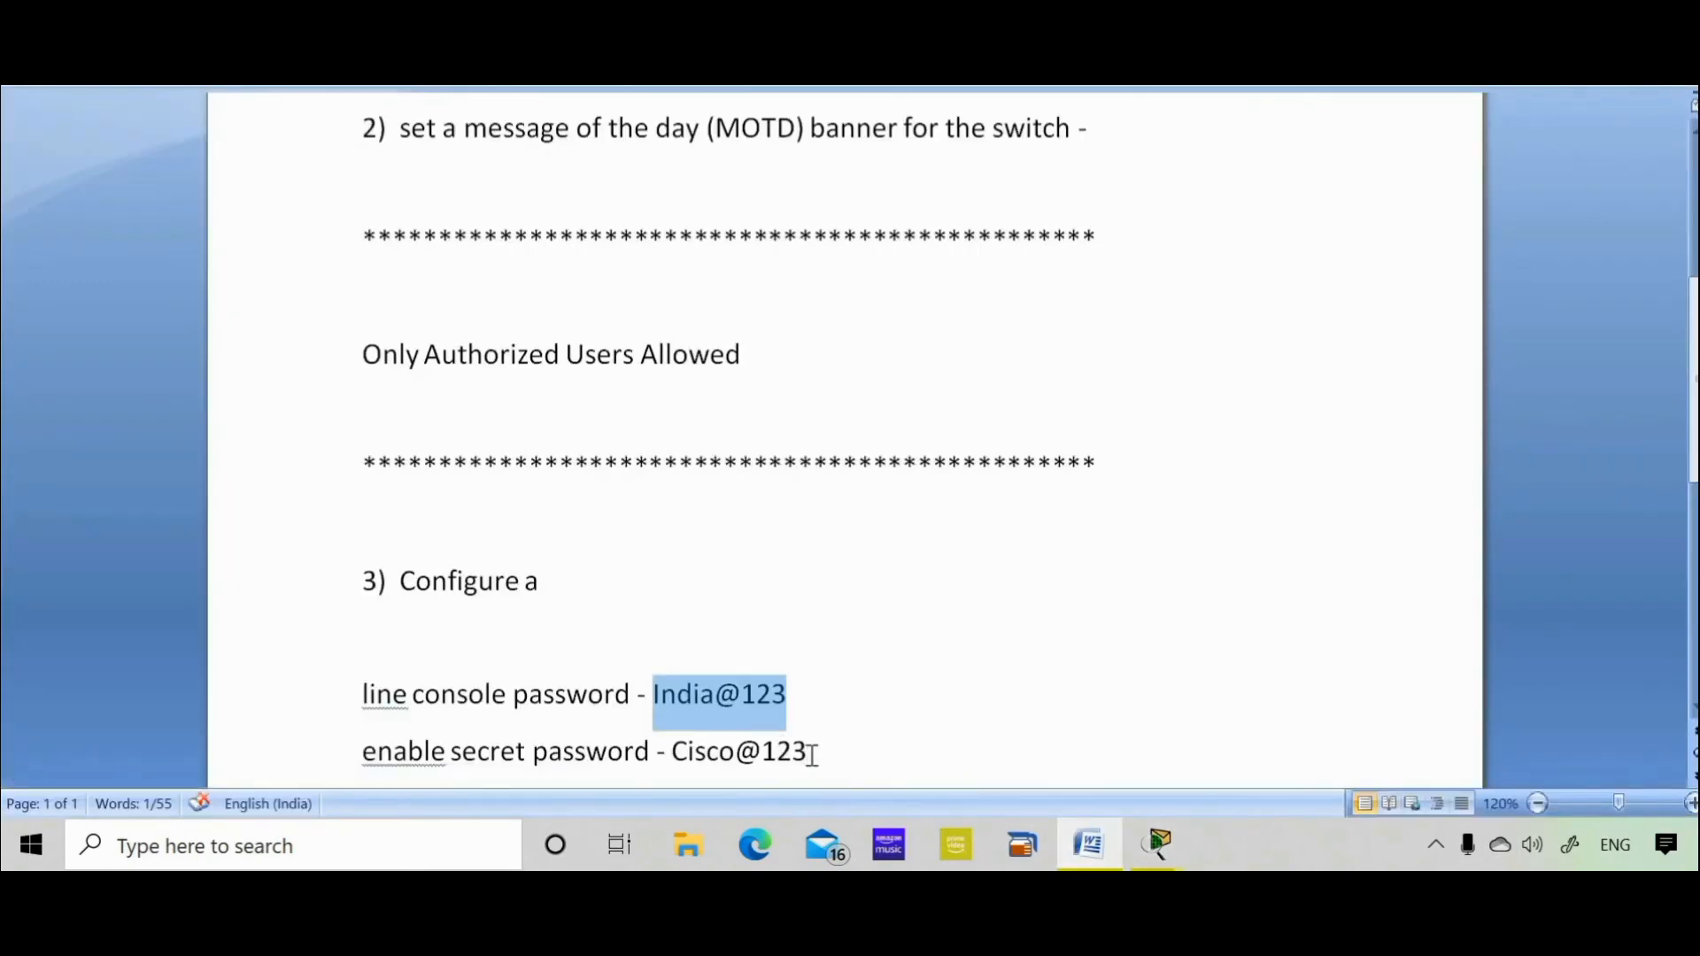
drag(805, 752, 671, 753)
key(super+c)
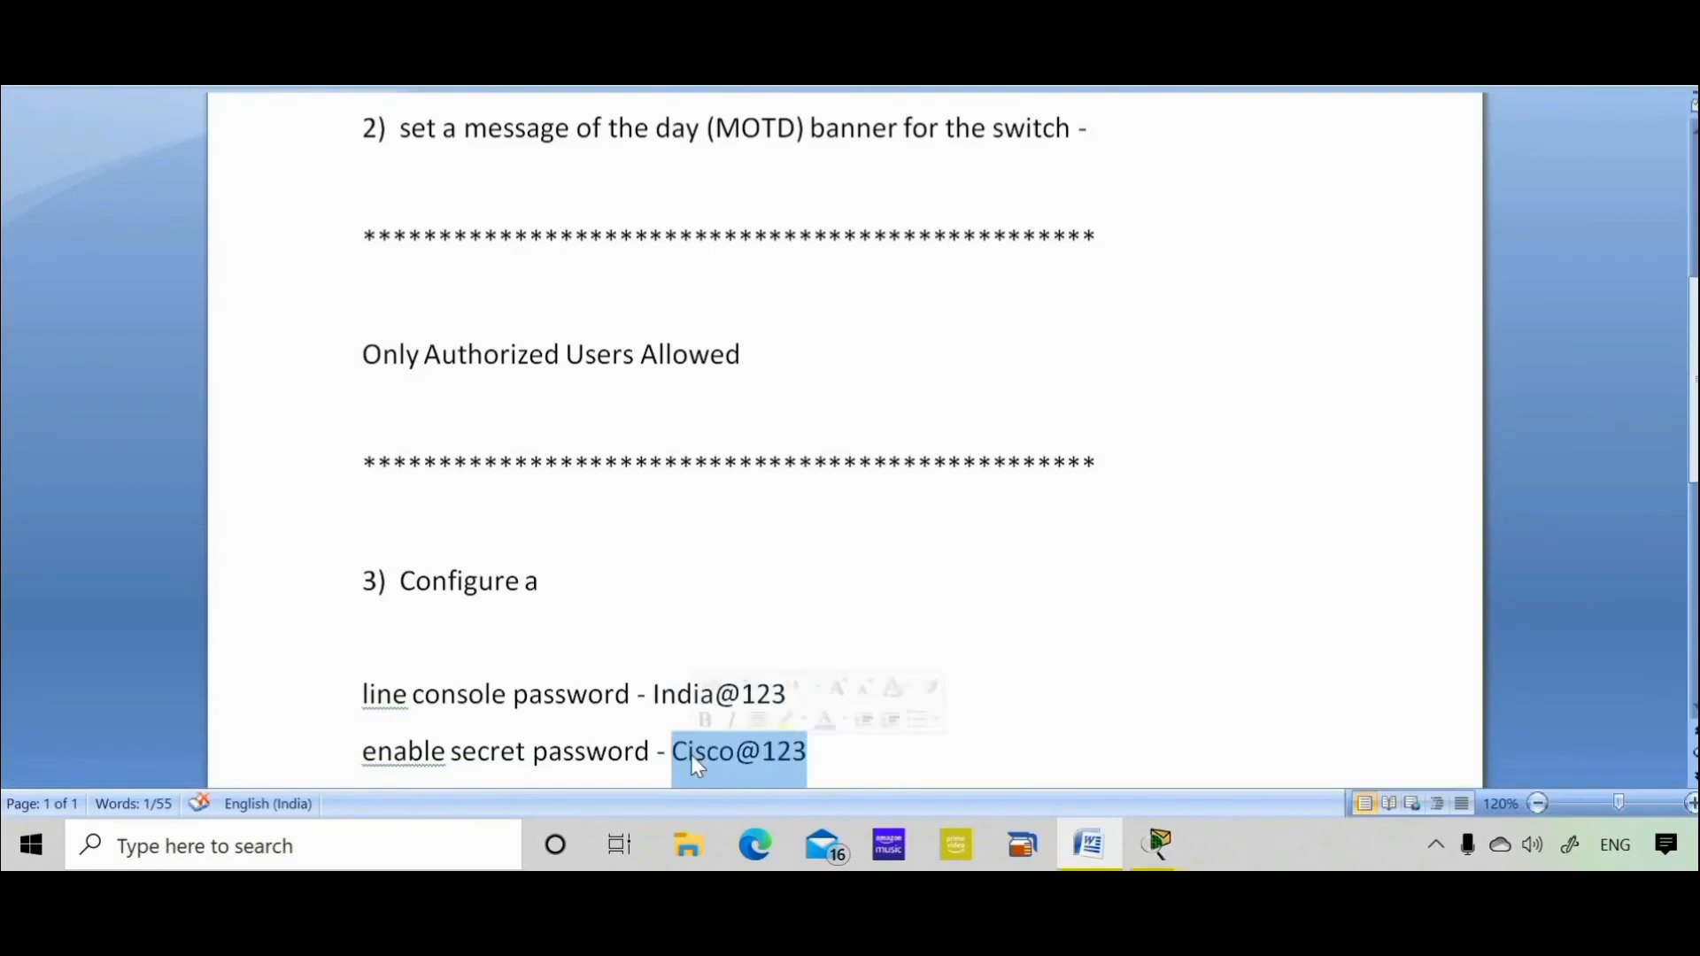
right_click(692, 755)
click(743, 443)
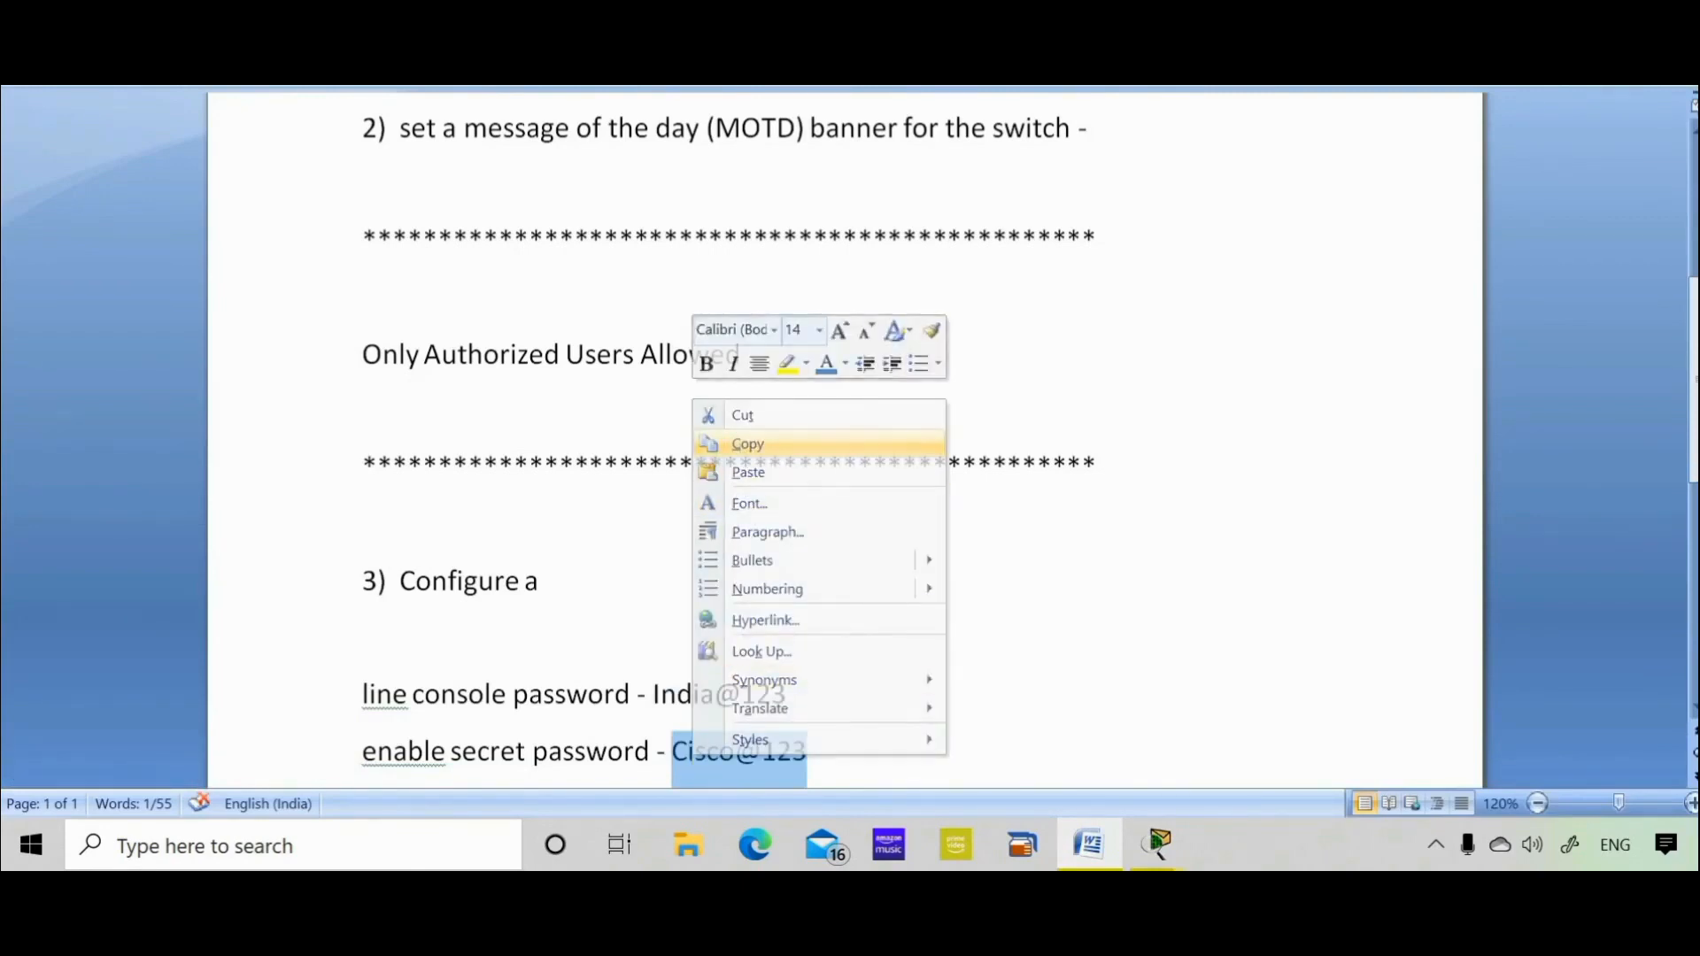
Apply the copied password as SW1's enable secret
key(alt+Tab)
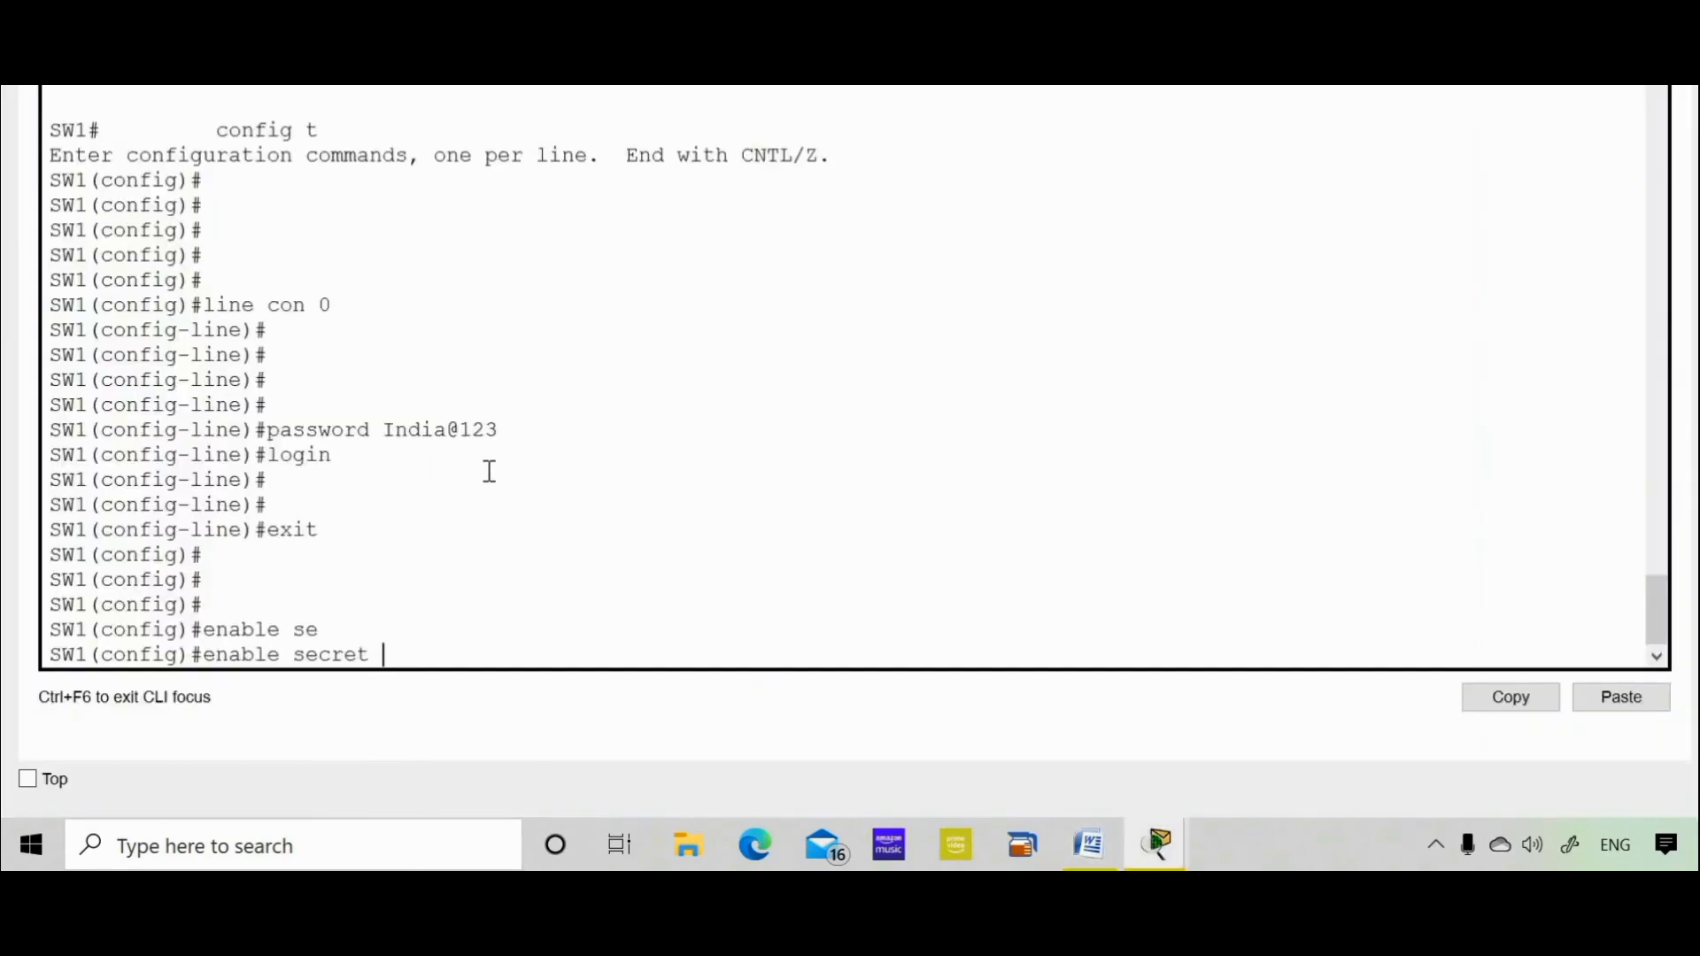
click(1621, 697)
key(Return)
key(Return)
key(Return)
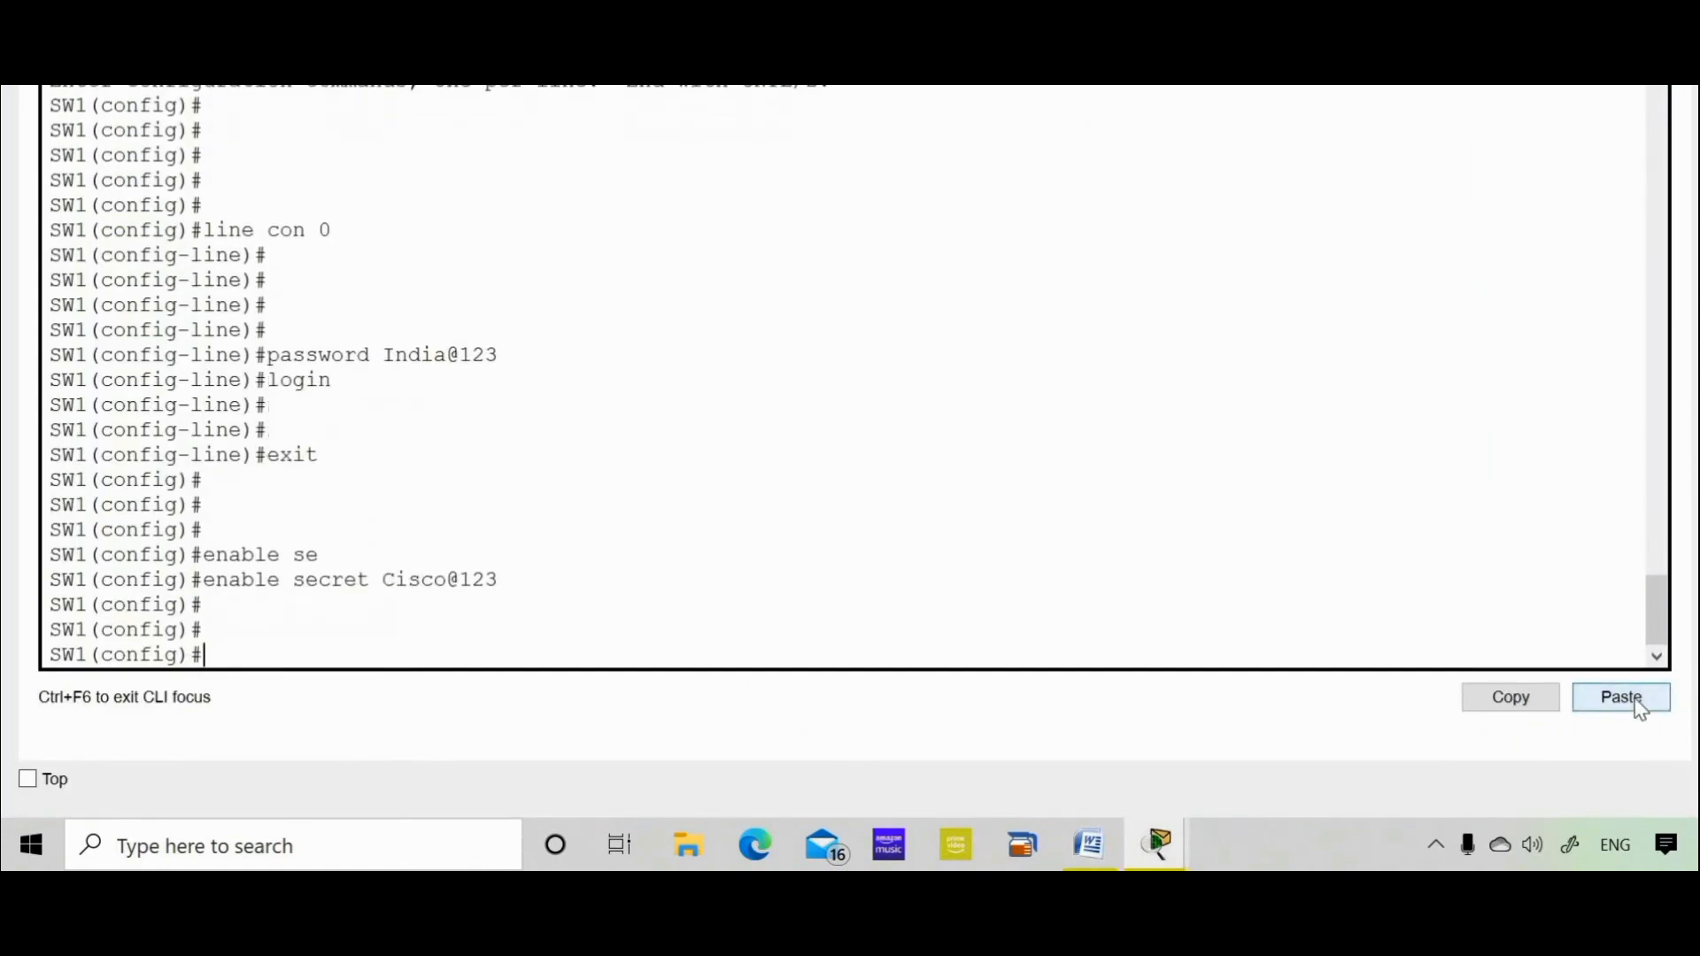
Exit global configuration mode and end the console session
text(exit)
key(Return)
key(Return)
key(Return)
key(Return)
key(Return)
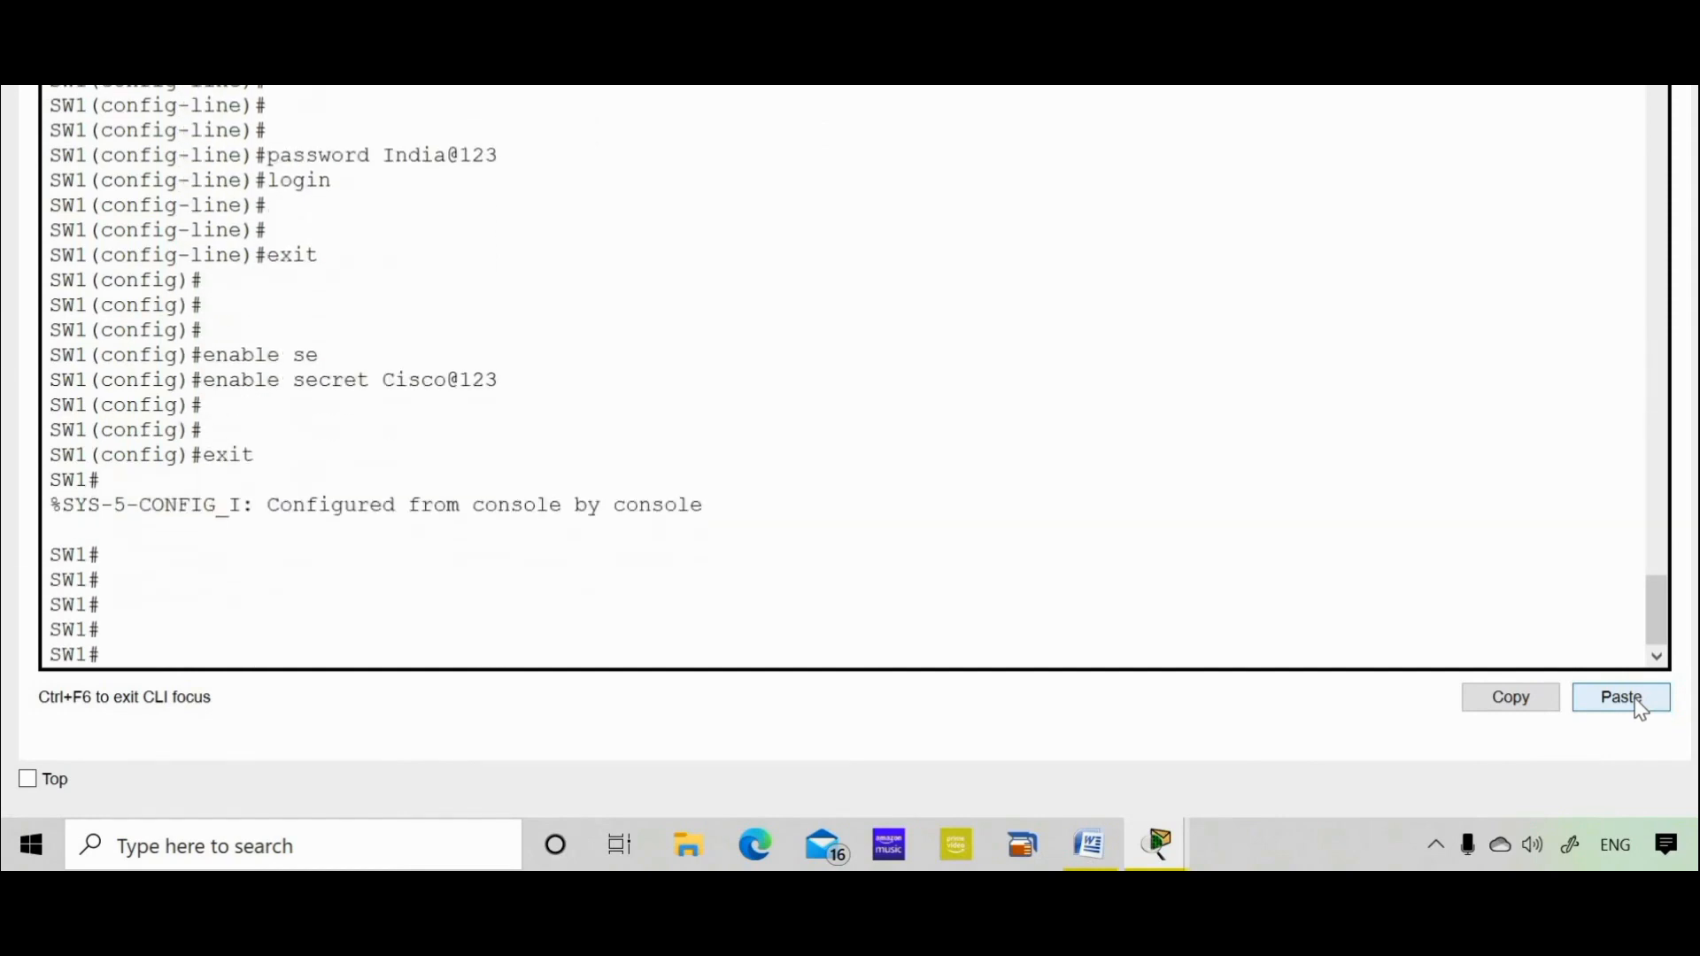
text(exit)
key(Return)
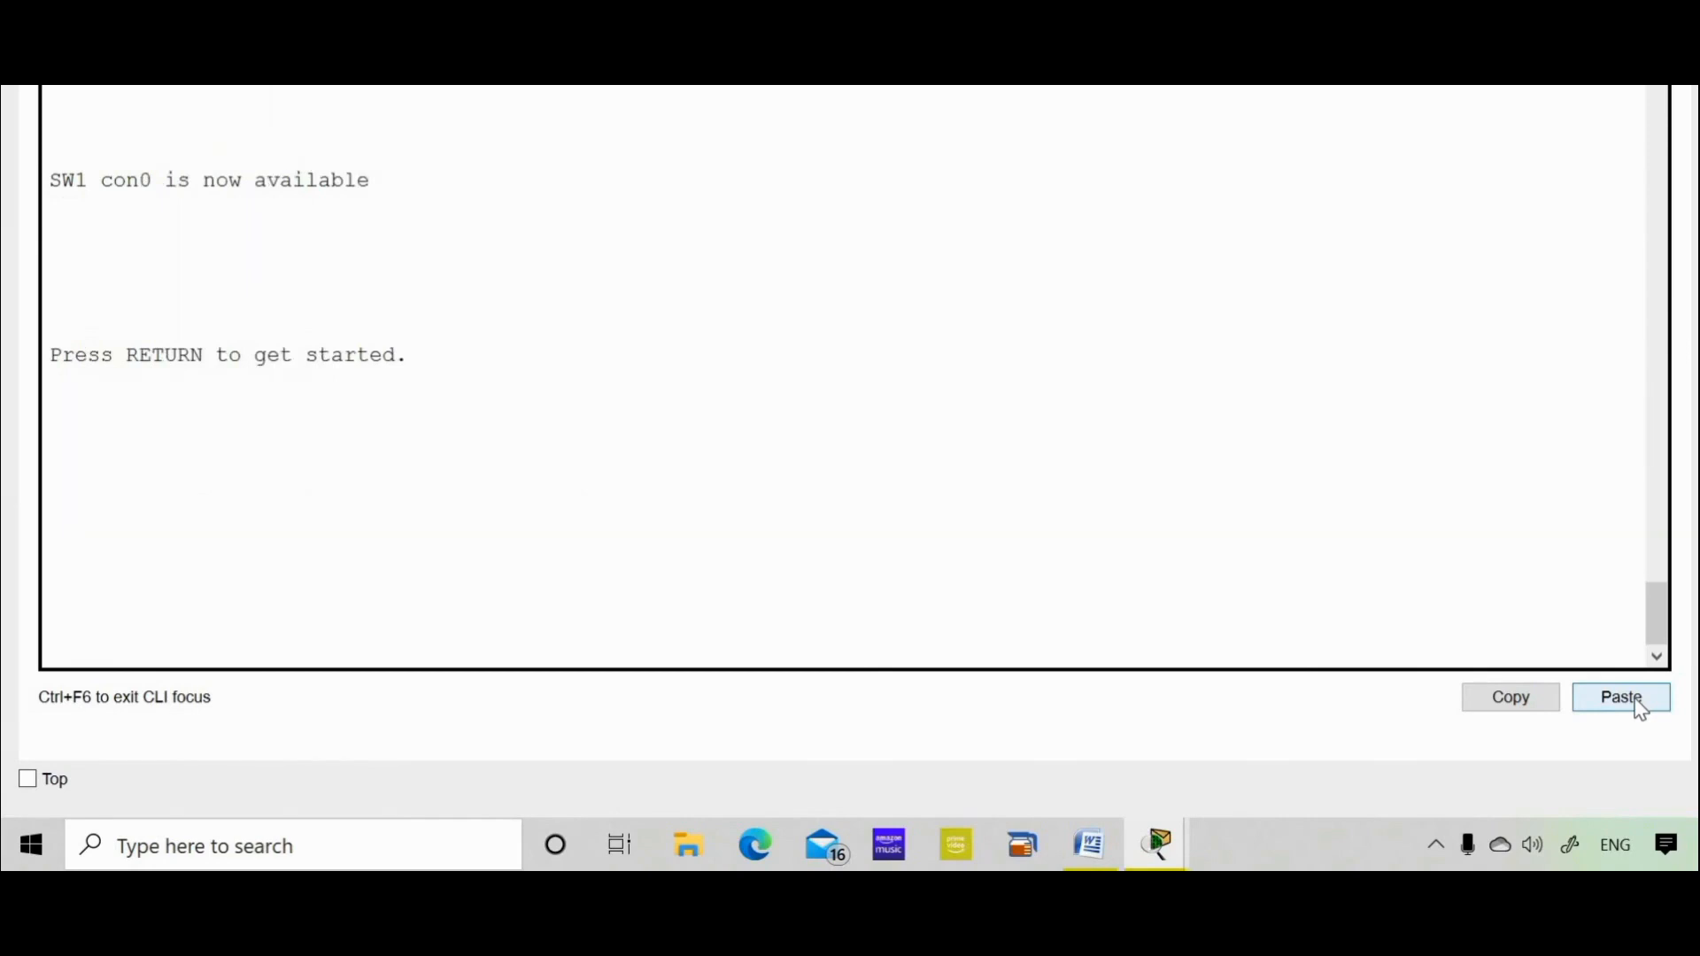
key(Return)
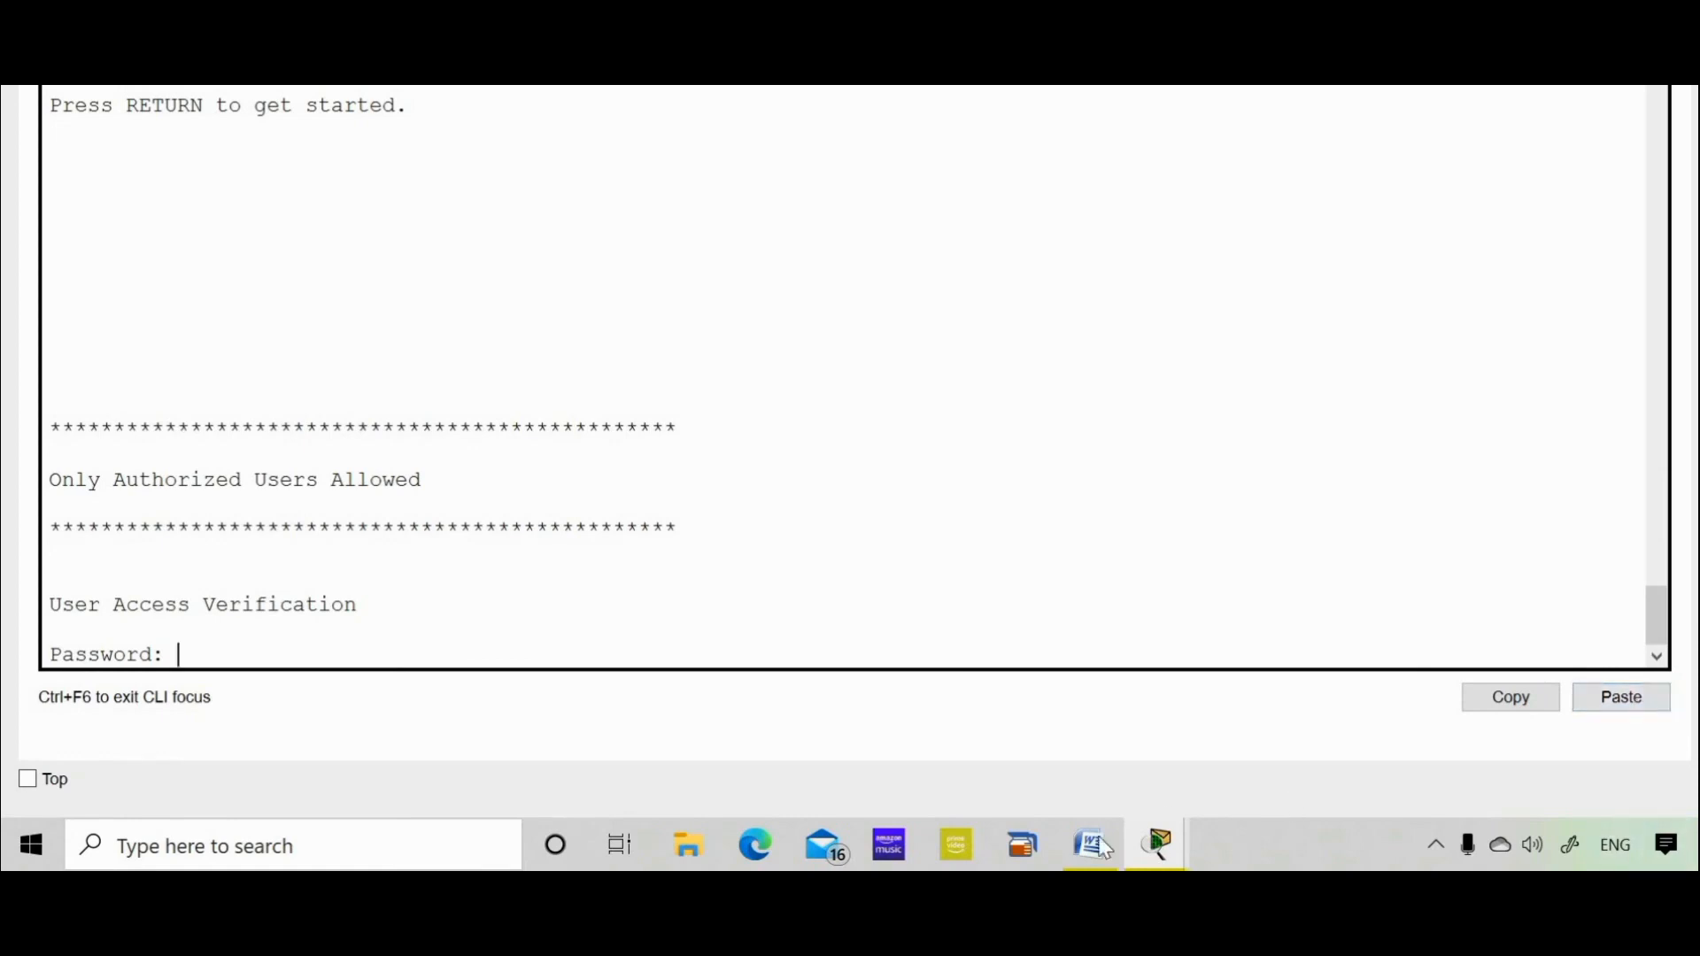
Copy the console password from the Word lab notes and bring back the Switch0 CLI window
click(1076, 854)
click(737, 696)
drag(786, 695, 683, 701)
right_click(683, 701)
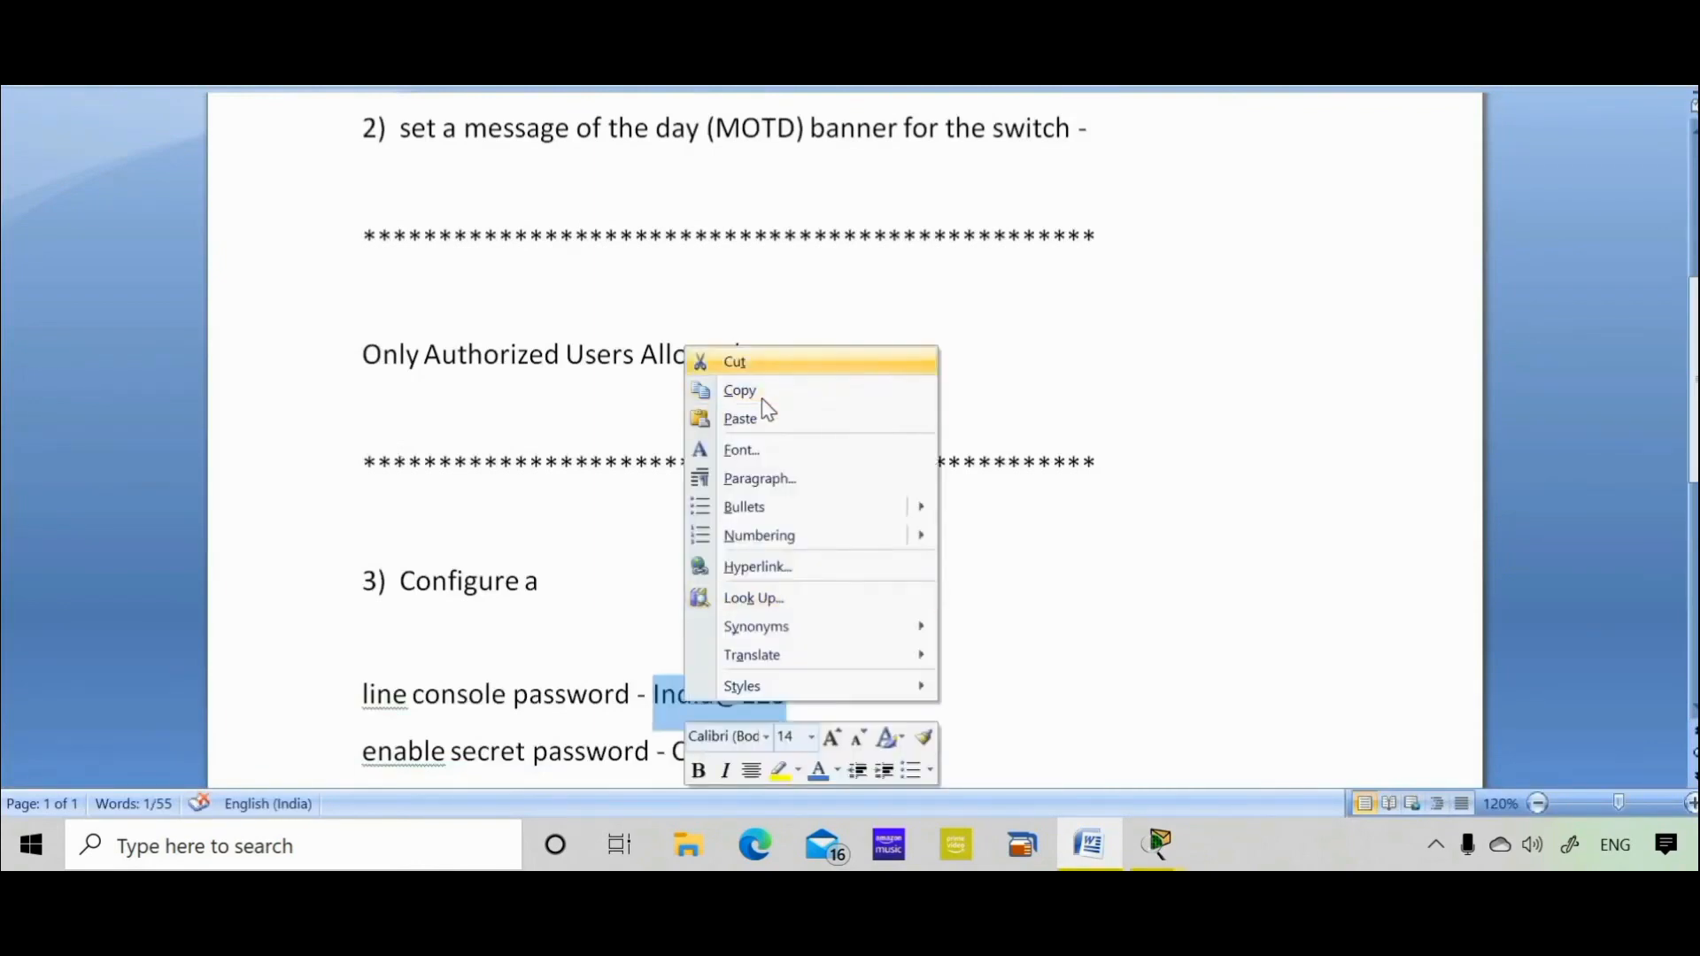
click(759, 390)
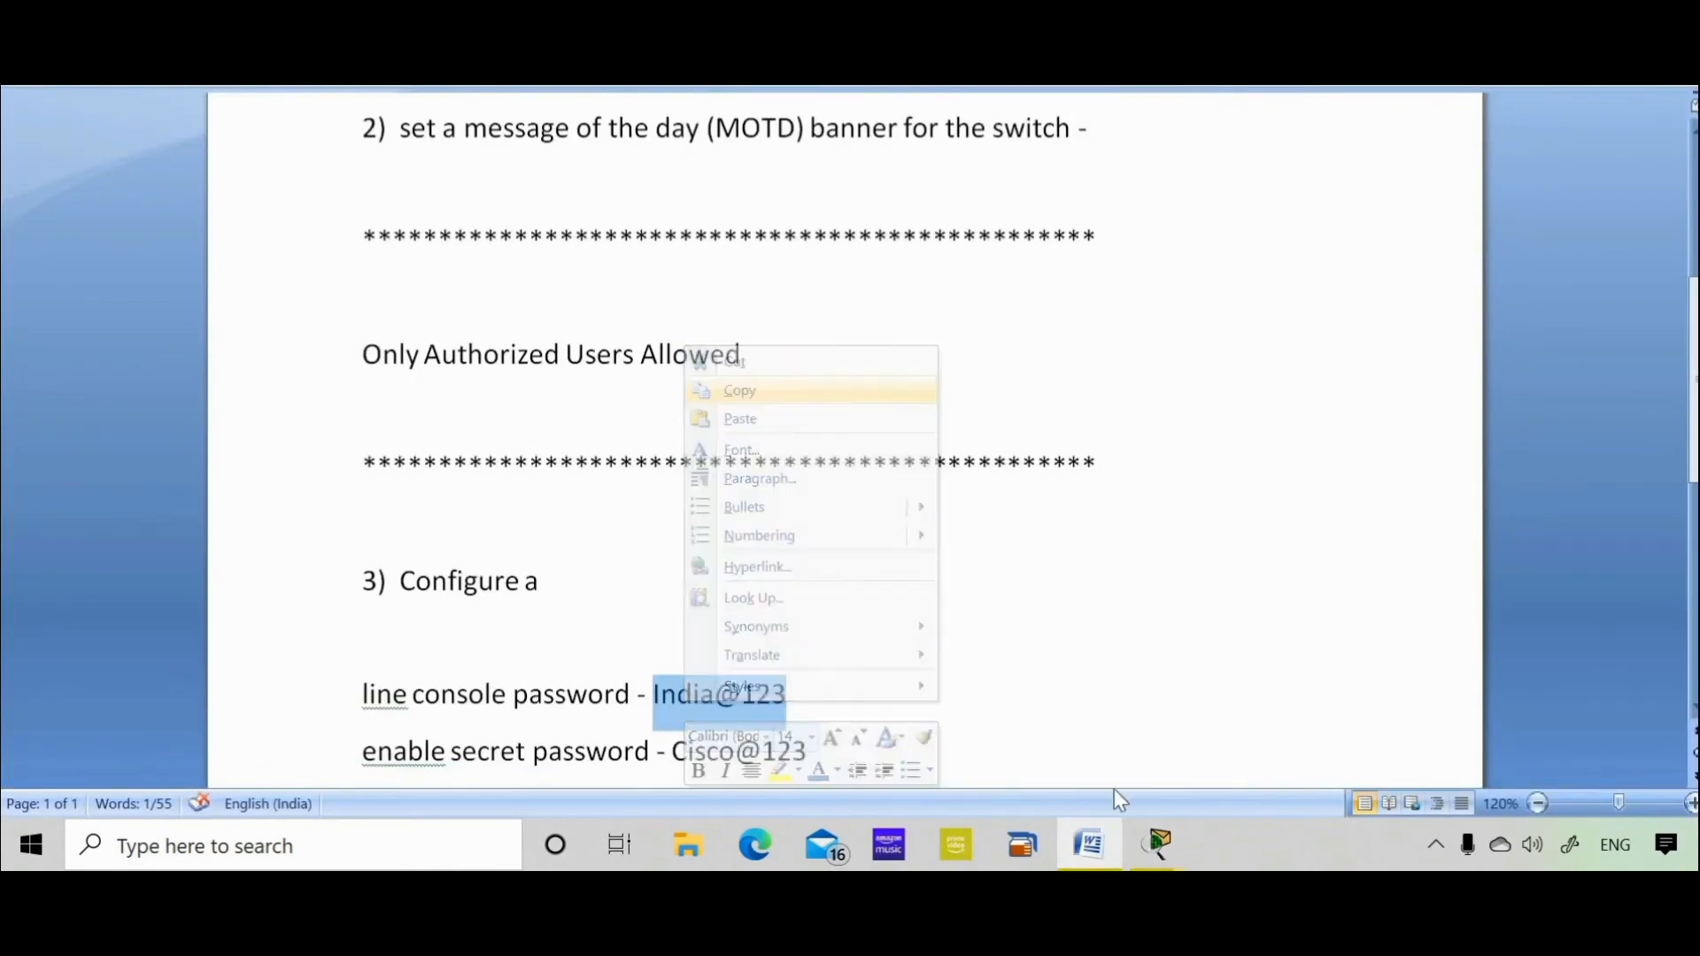
click(1155, 845)
click(1261, 786)
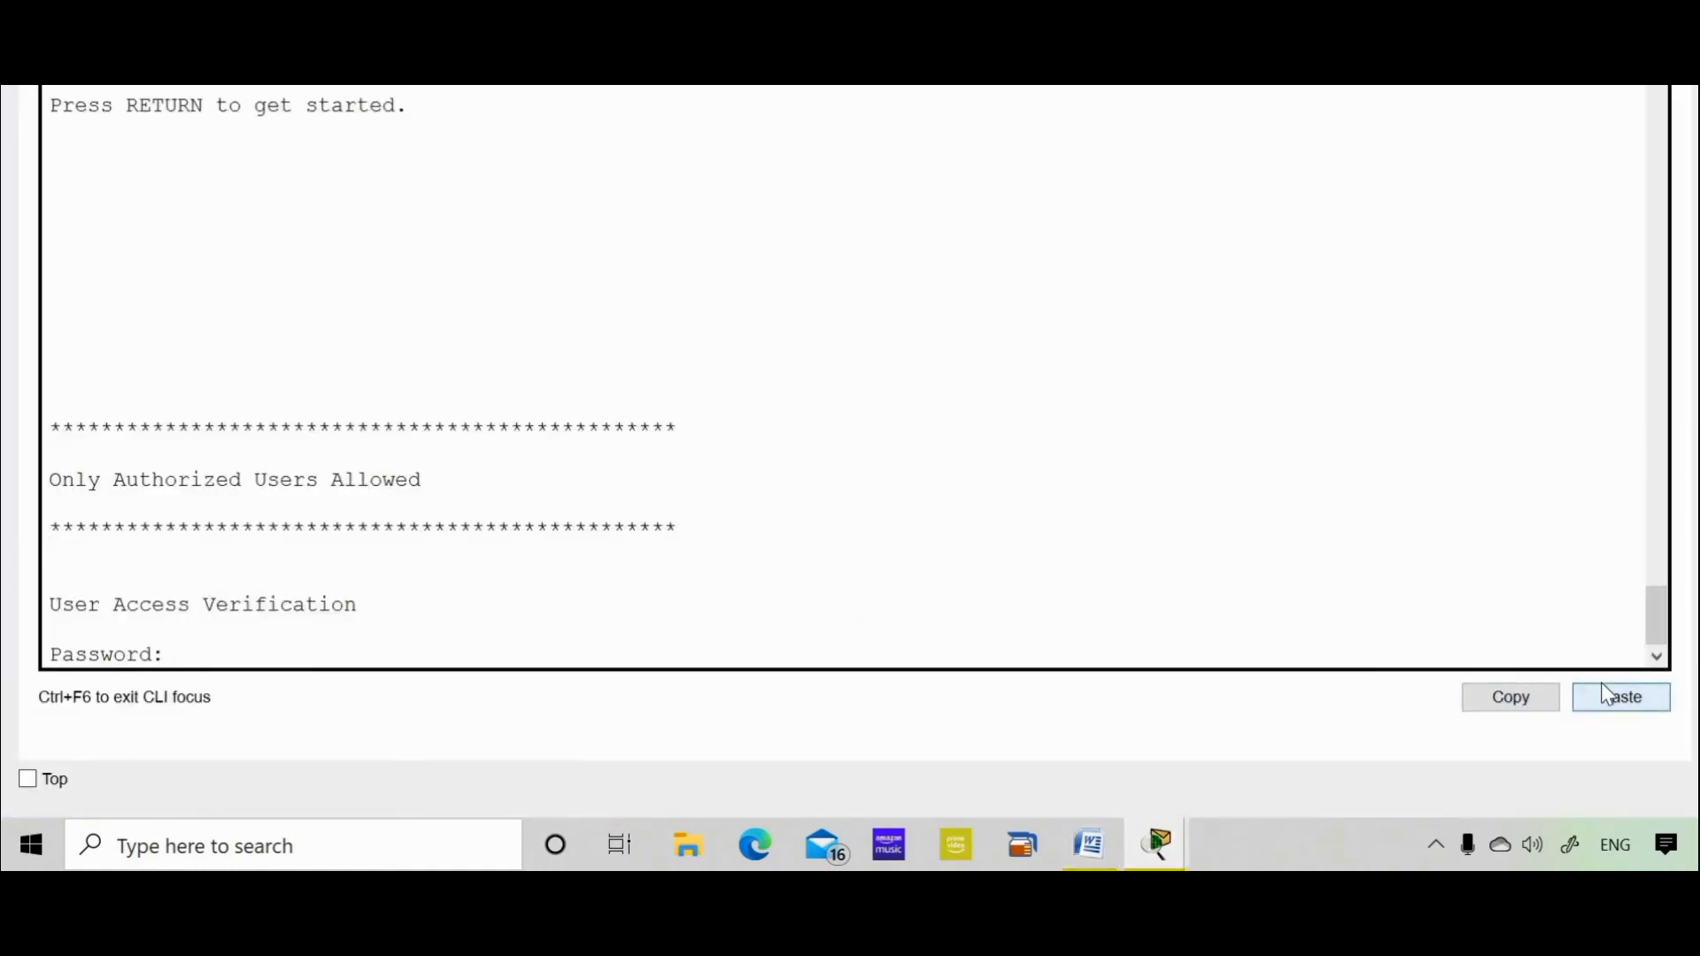
Log in with the pasted console password and request privileged mode with enable
click(1601, 684)
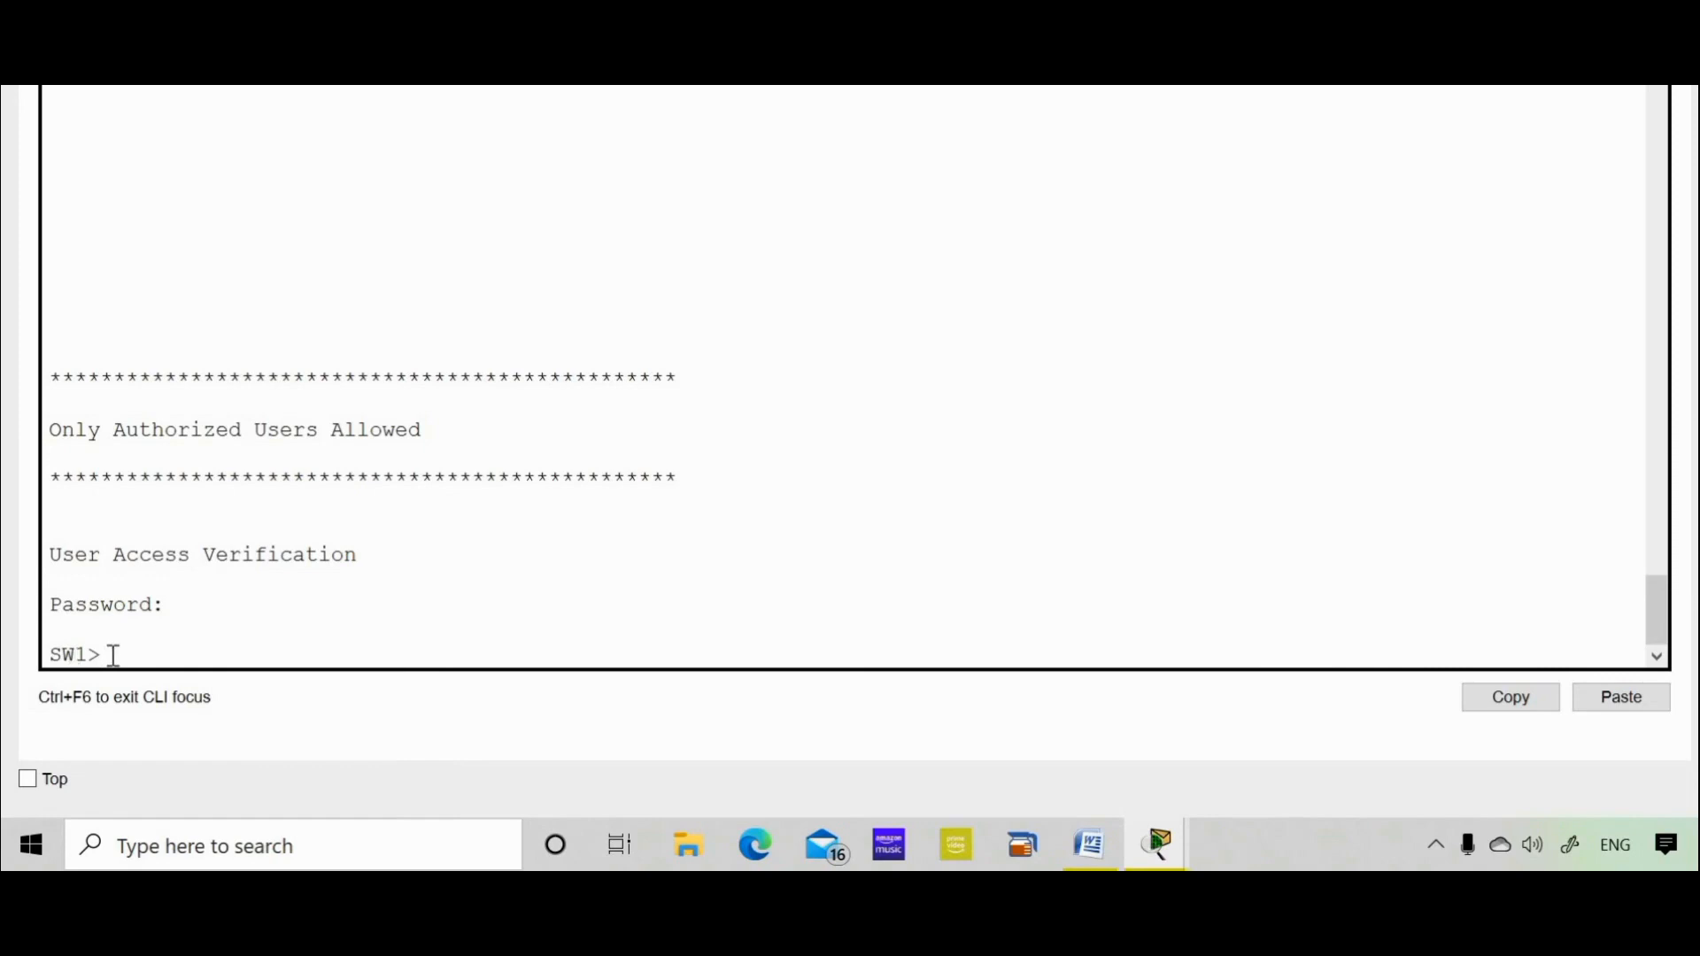
text(enable)
key(Return)
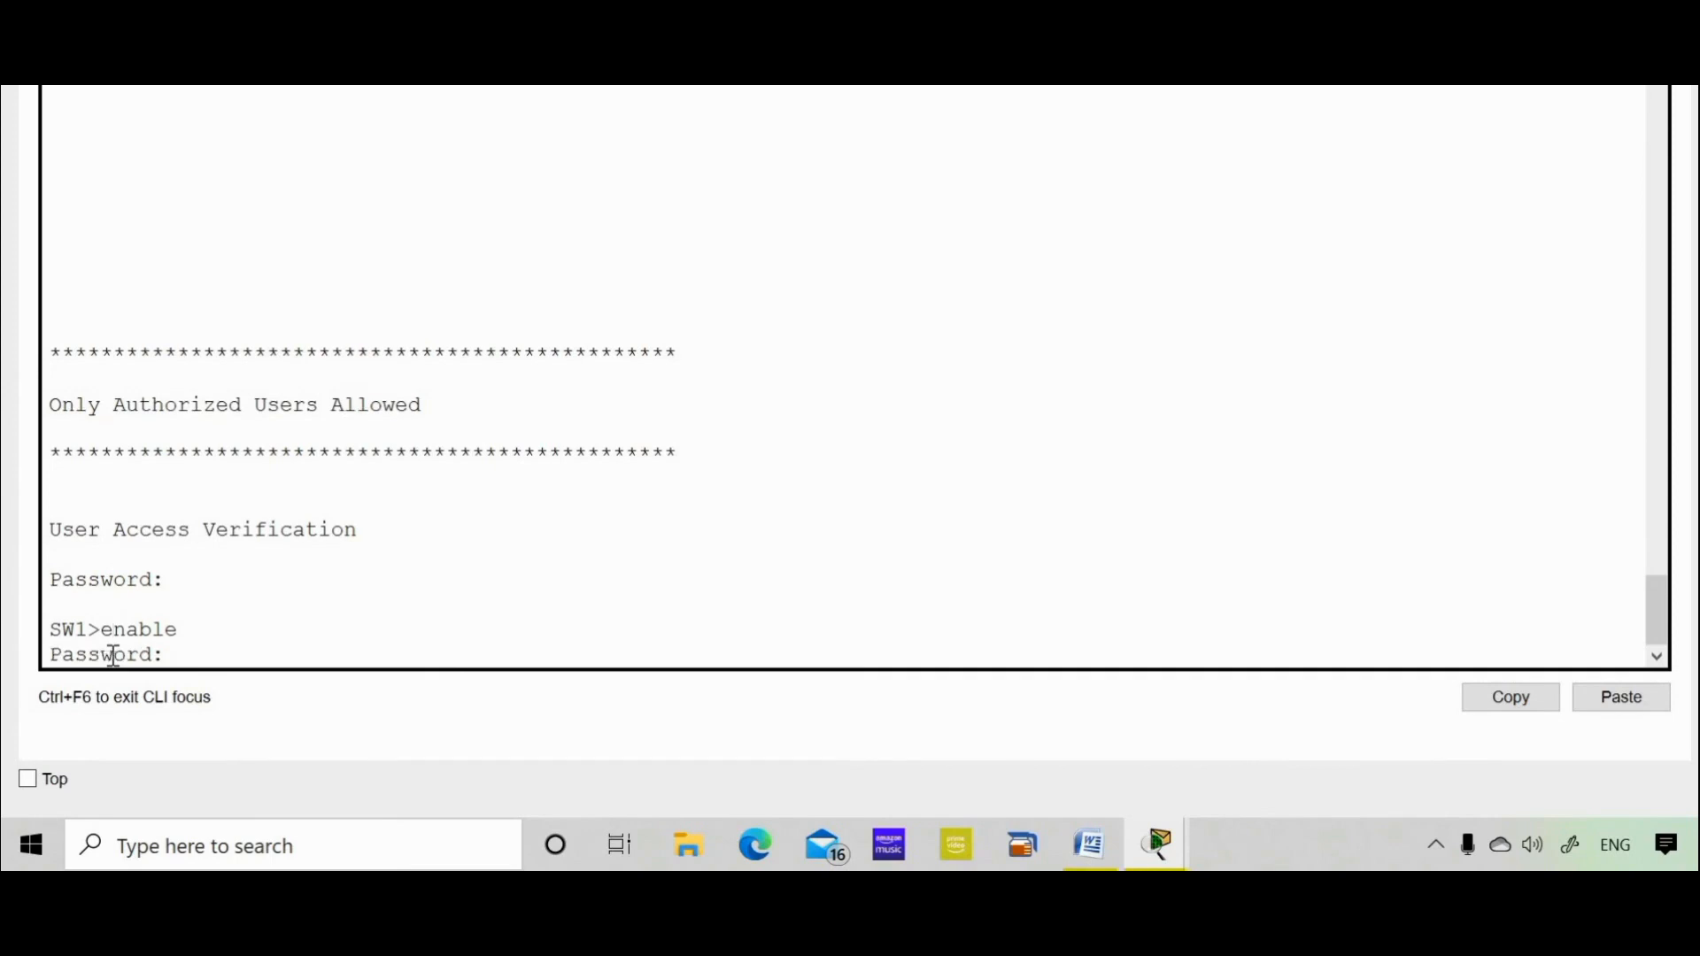
Copy the enable secret password from Word and paste it at the enable prompt
click(1088, 844)
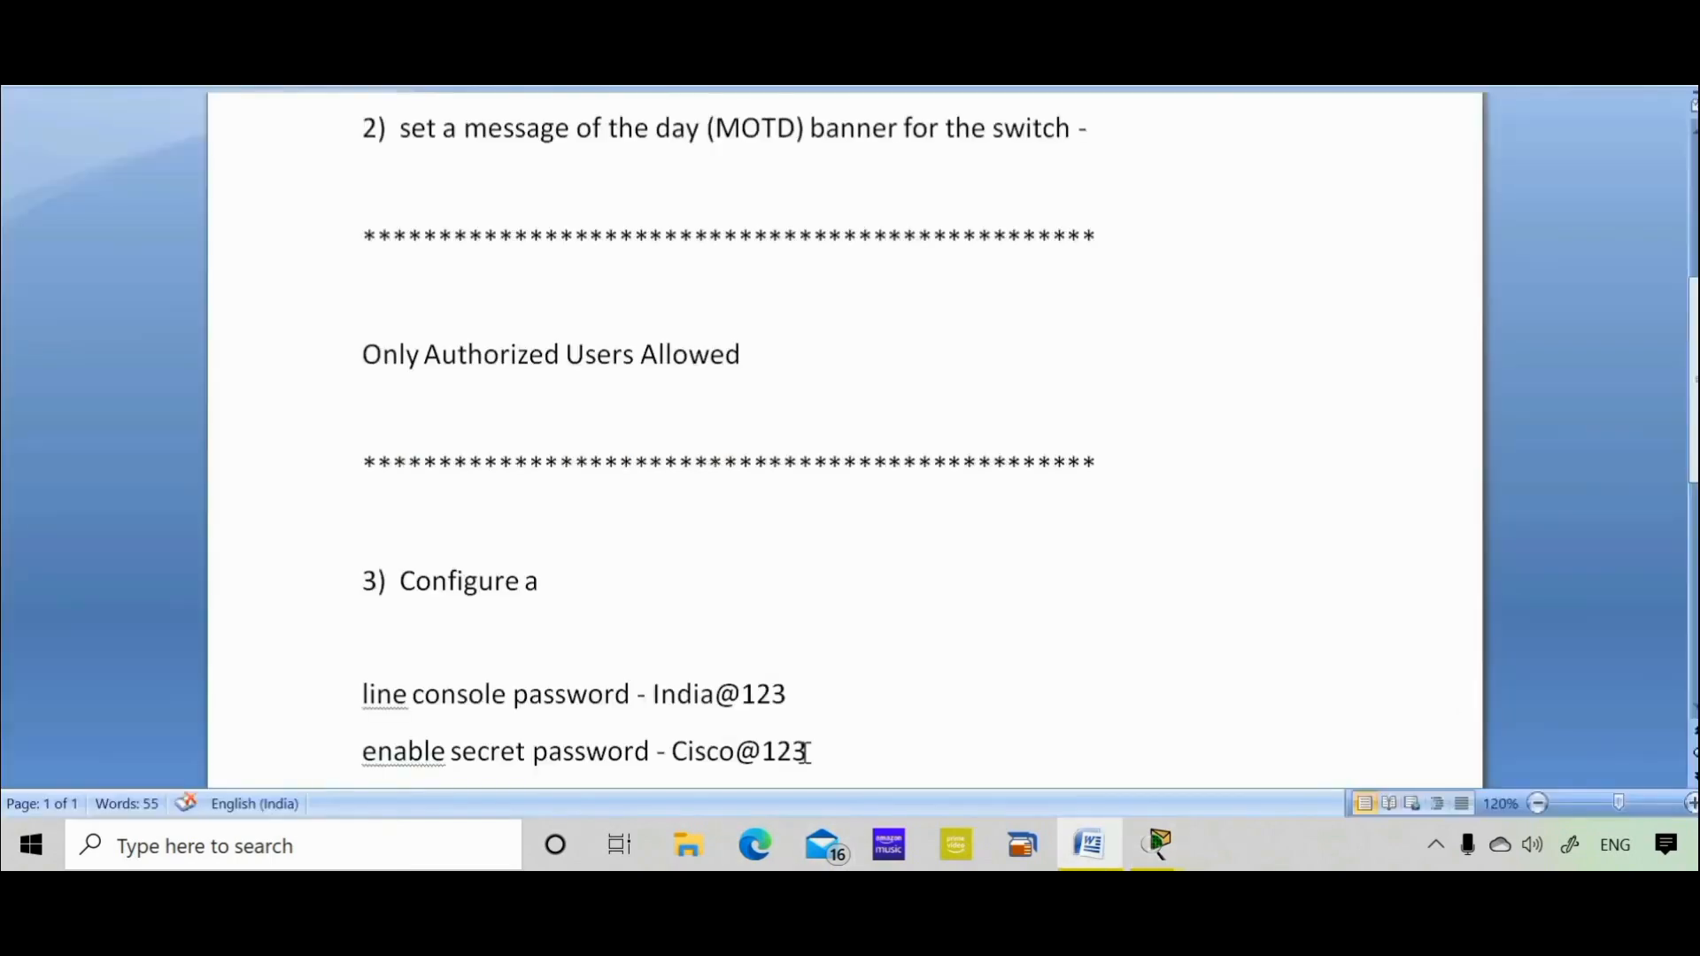
drag(807, 751, 703, 755)
right_click(704, 754)
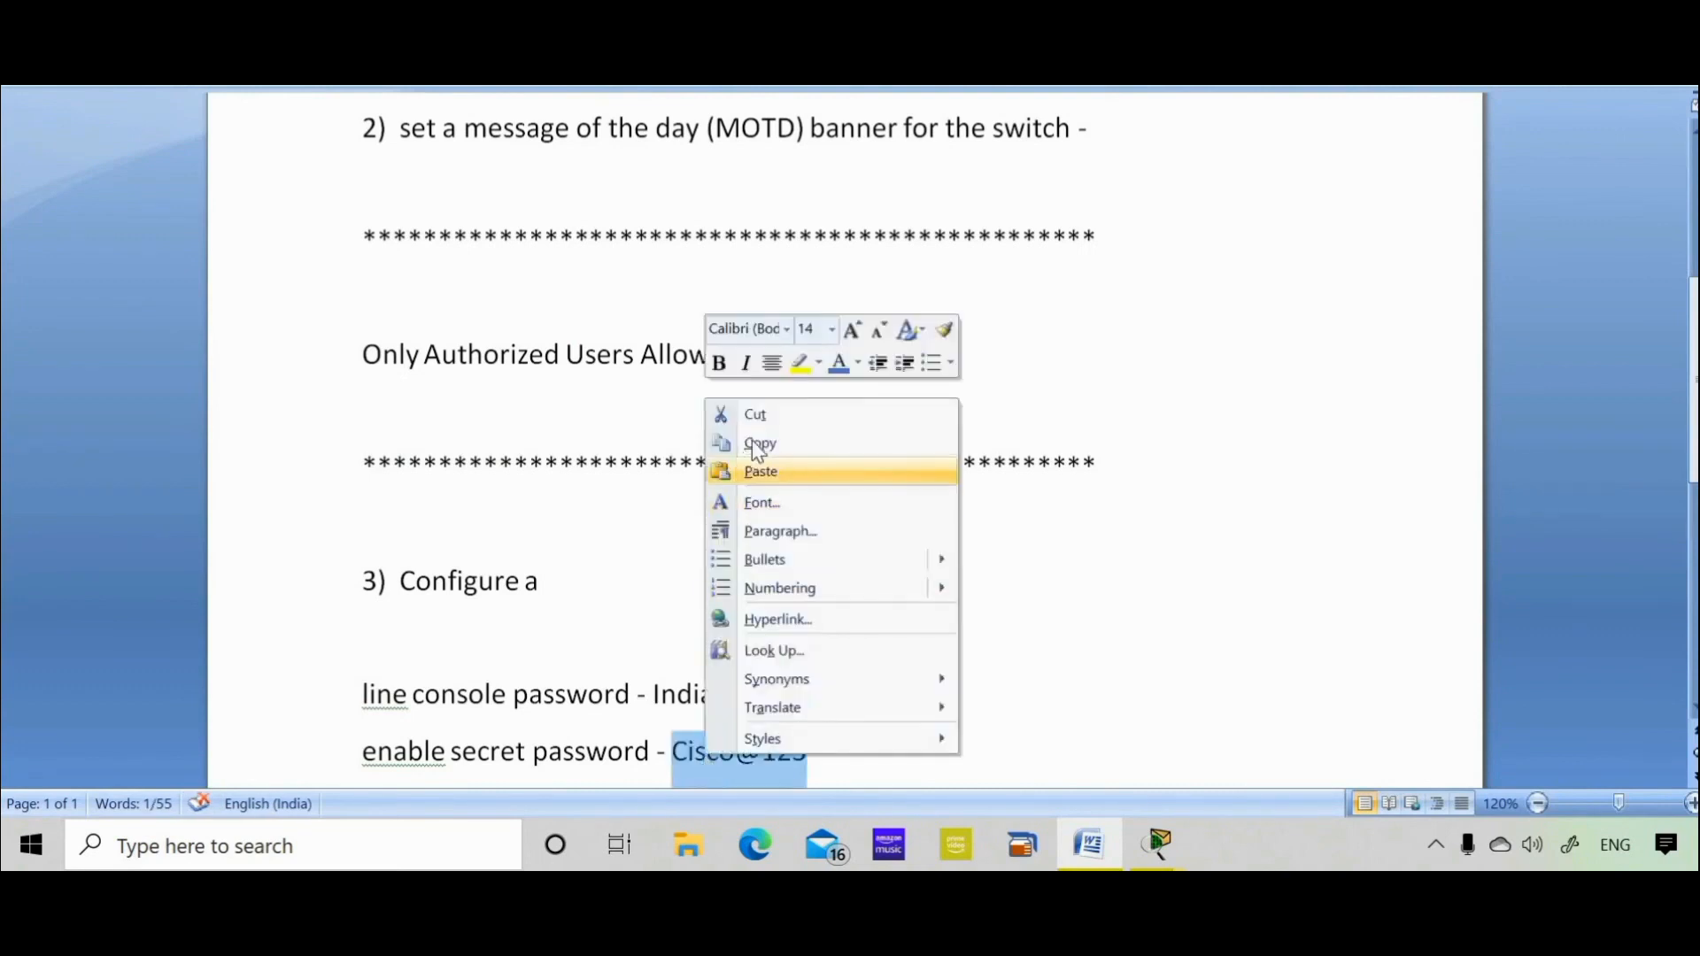
click(757, 442)
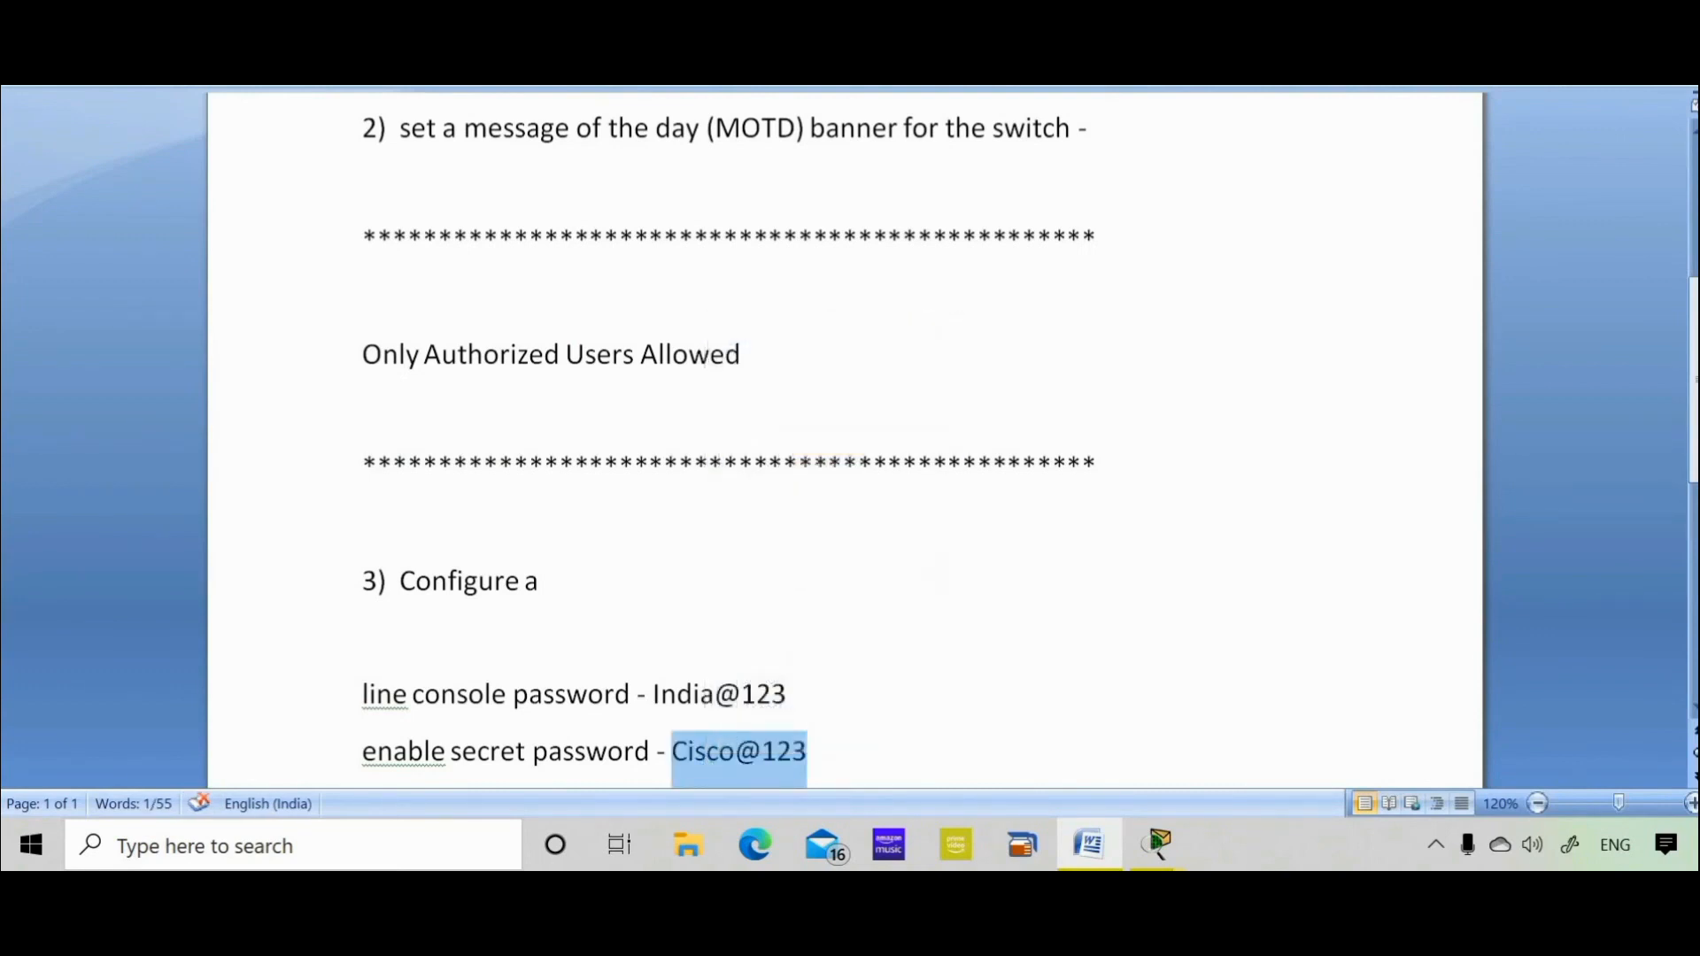
key(alt+Tab)
click(1627, 702)
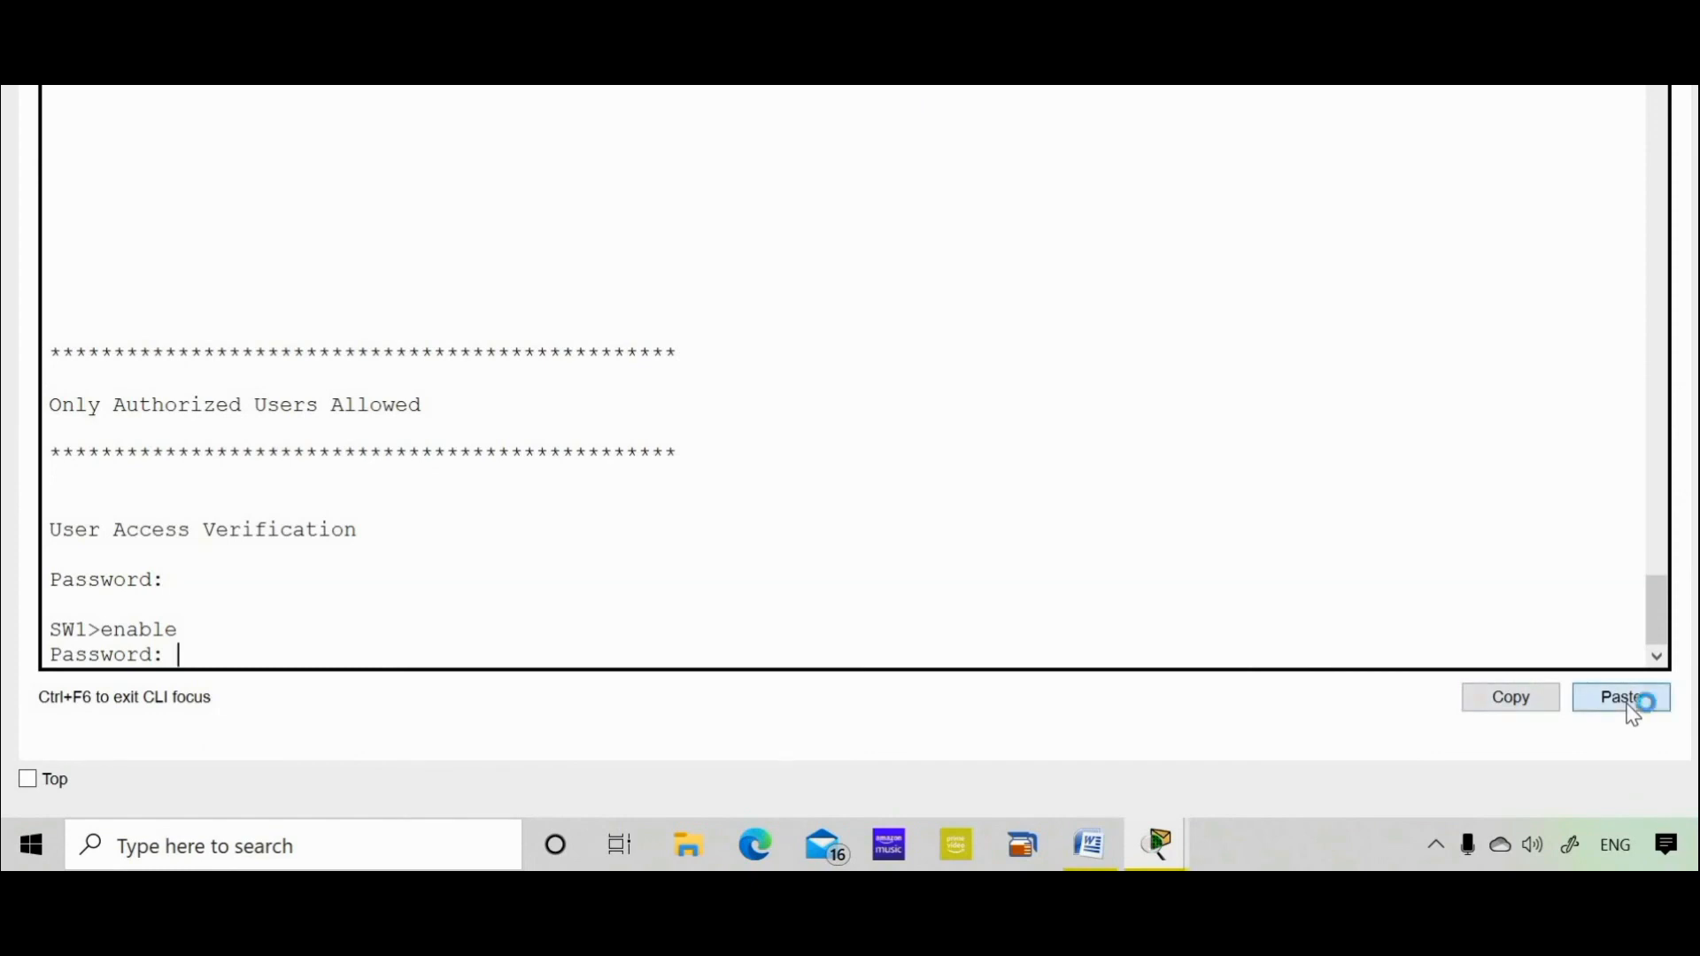
Submit the enable secret to reach the SW1# prompt, then return to Word
key(Return)
key(Return)
key(Return)
key(Return)
key(Return)
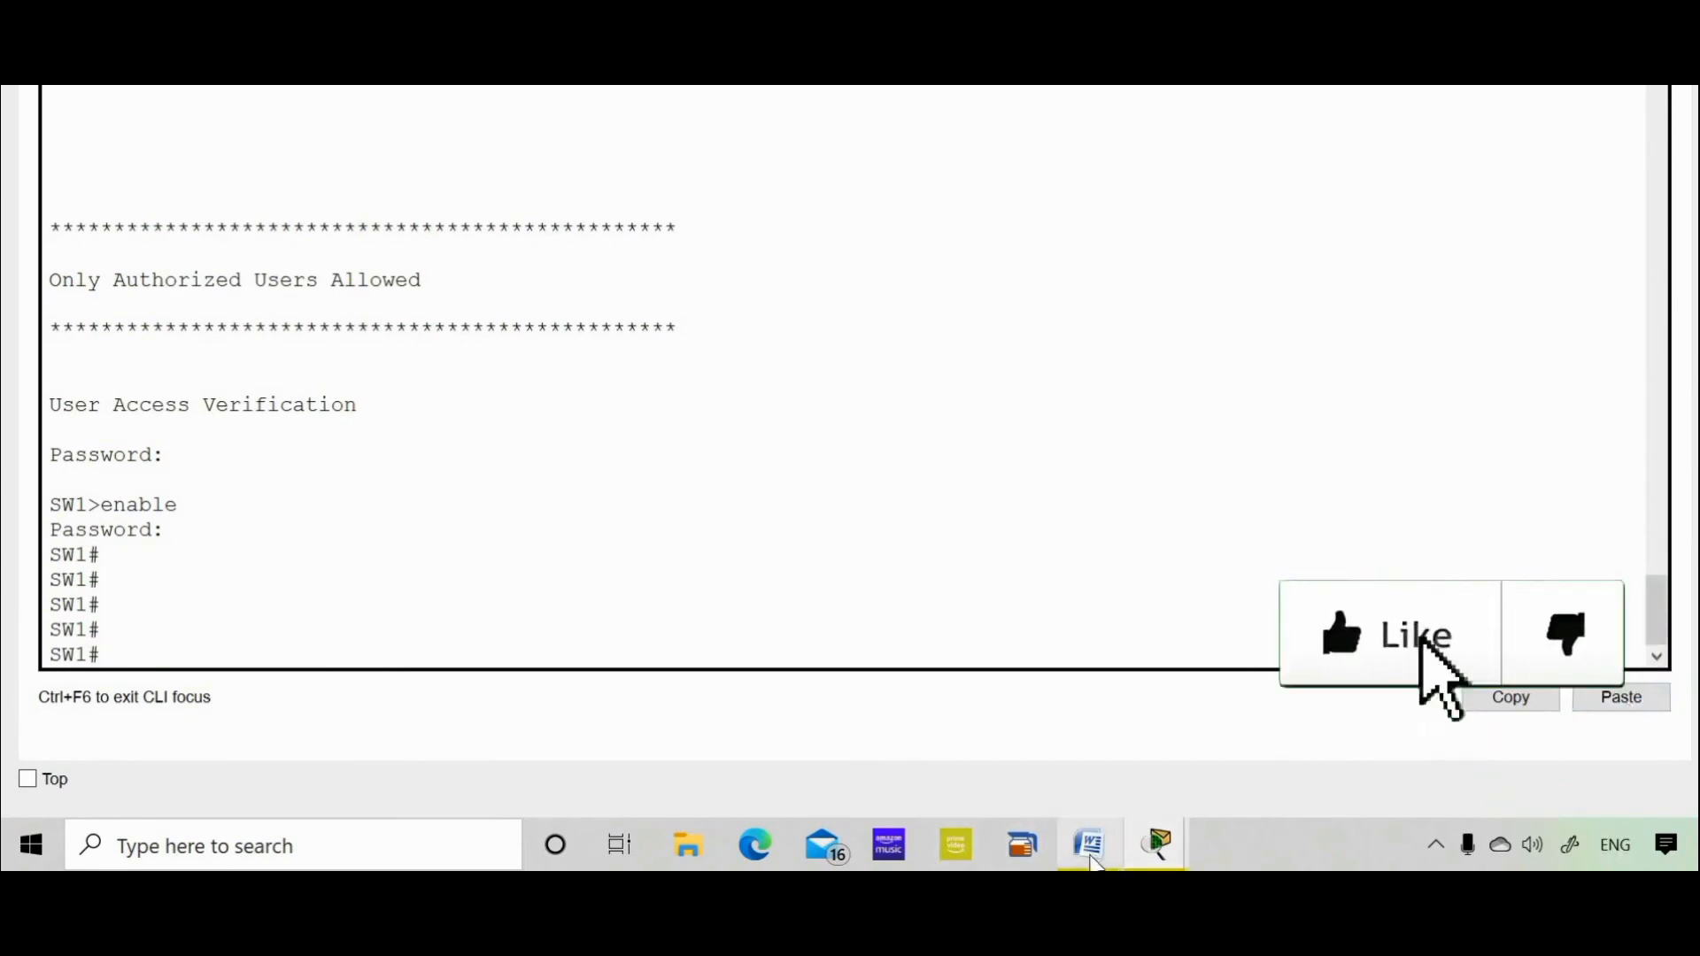
key(alt+Tab)
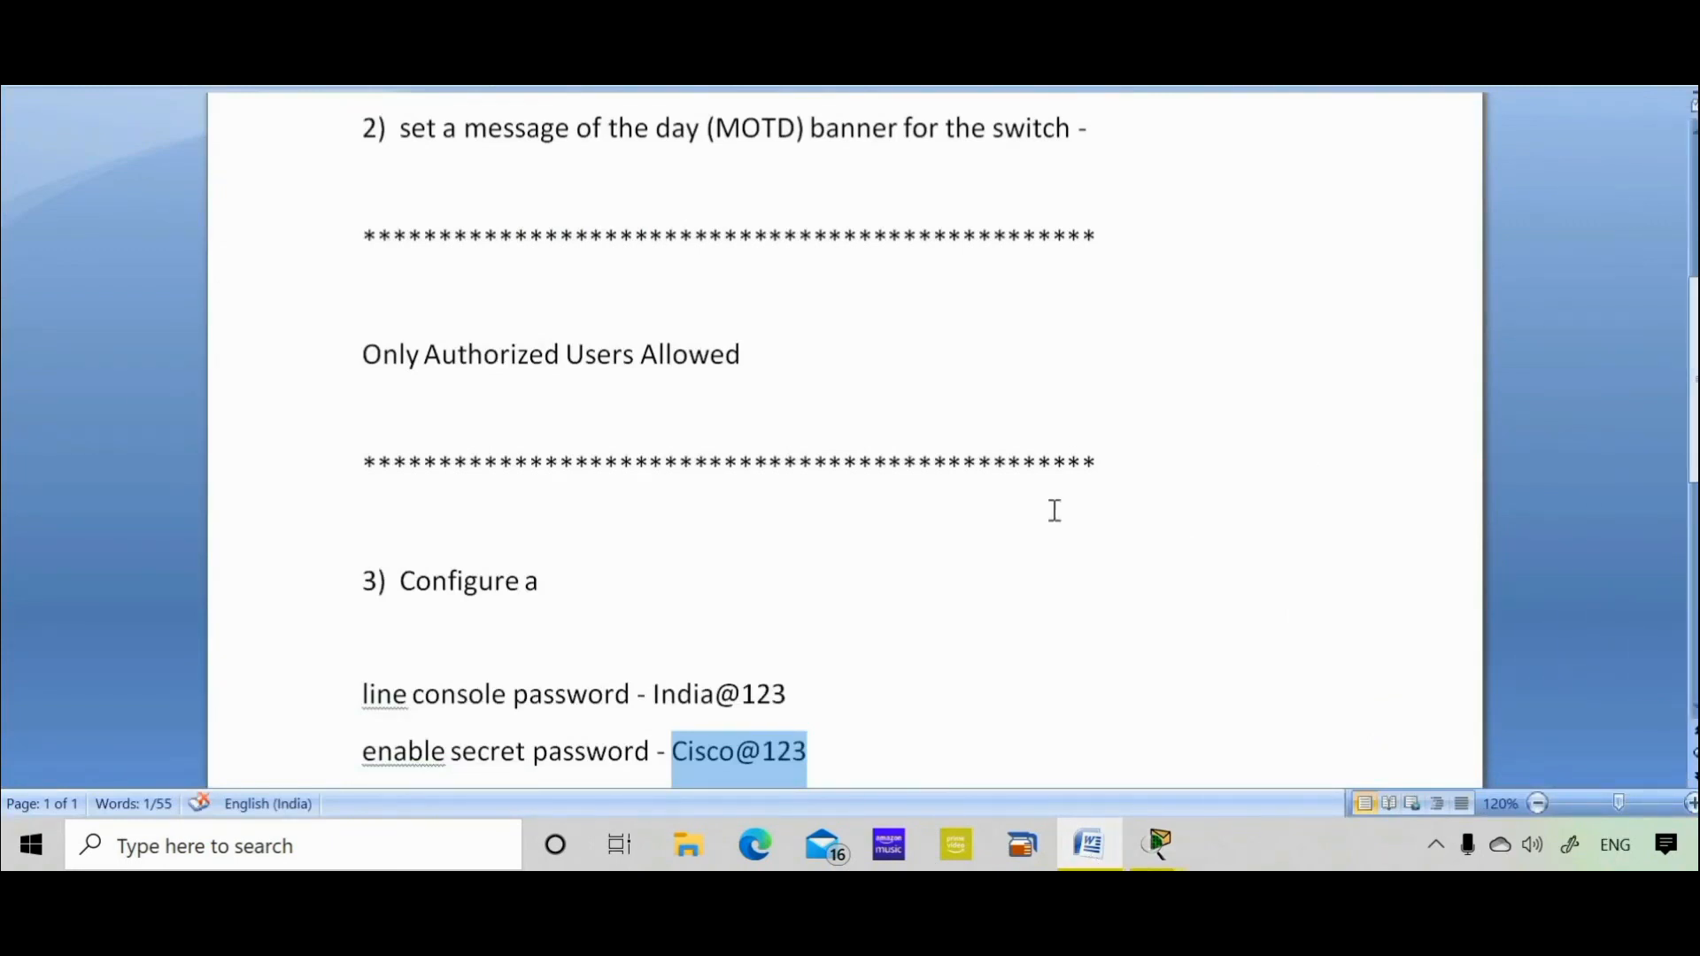
Move back to the top of the Word lab notes and return to the SW1 console
click(400, 581)
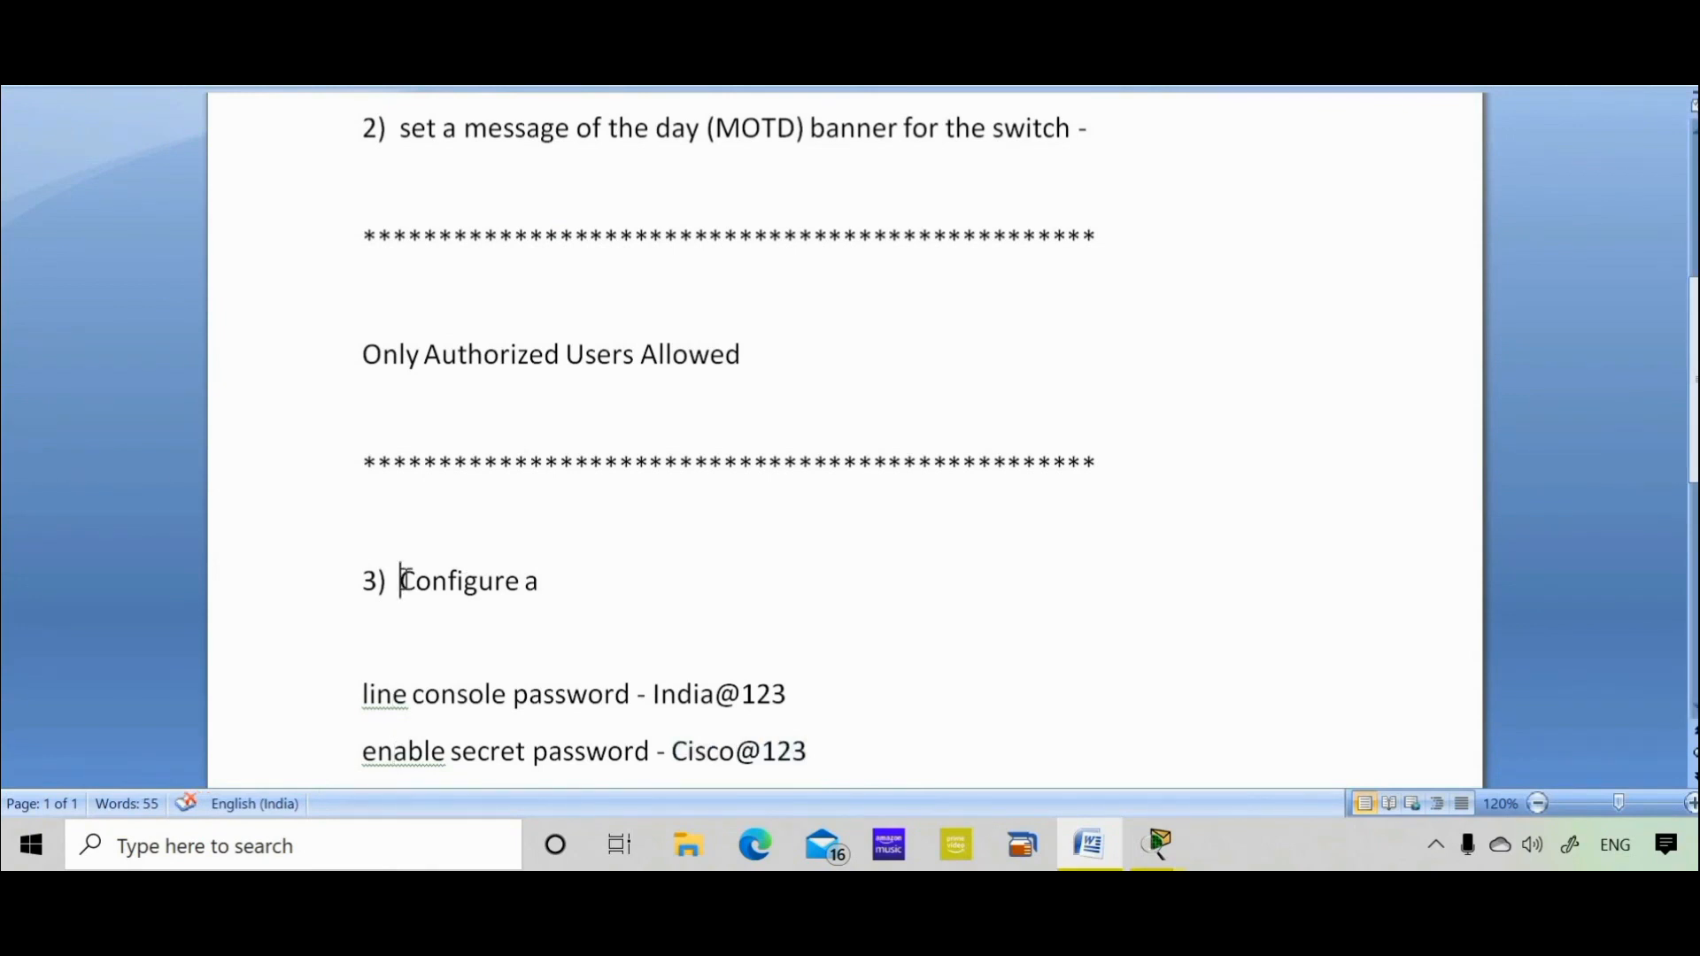
key(Up)
key(Up)
key(Up)
key(Up)
key(Up)
key(Up)
key(Up)
key(Up)
key(Up)
key(Up)
key(Up)
key(Up)
key(Up)
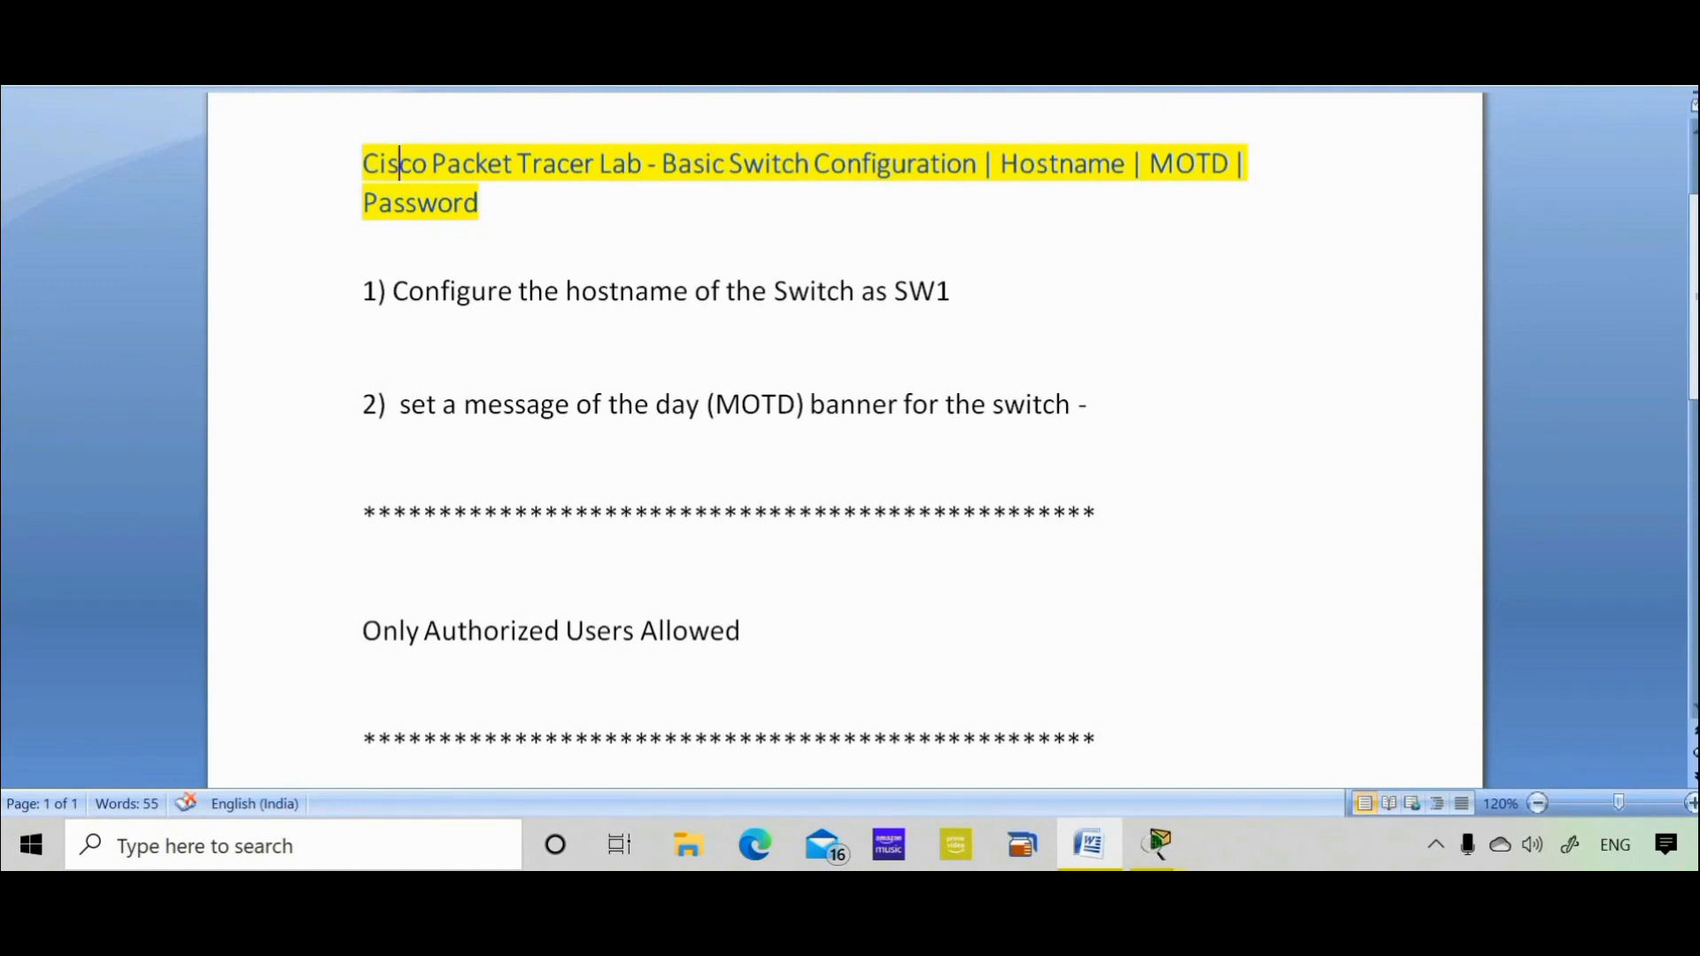
click(1157, 843)
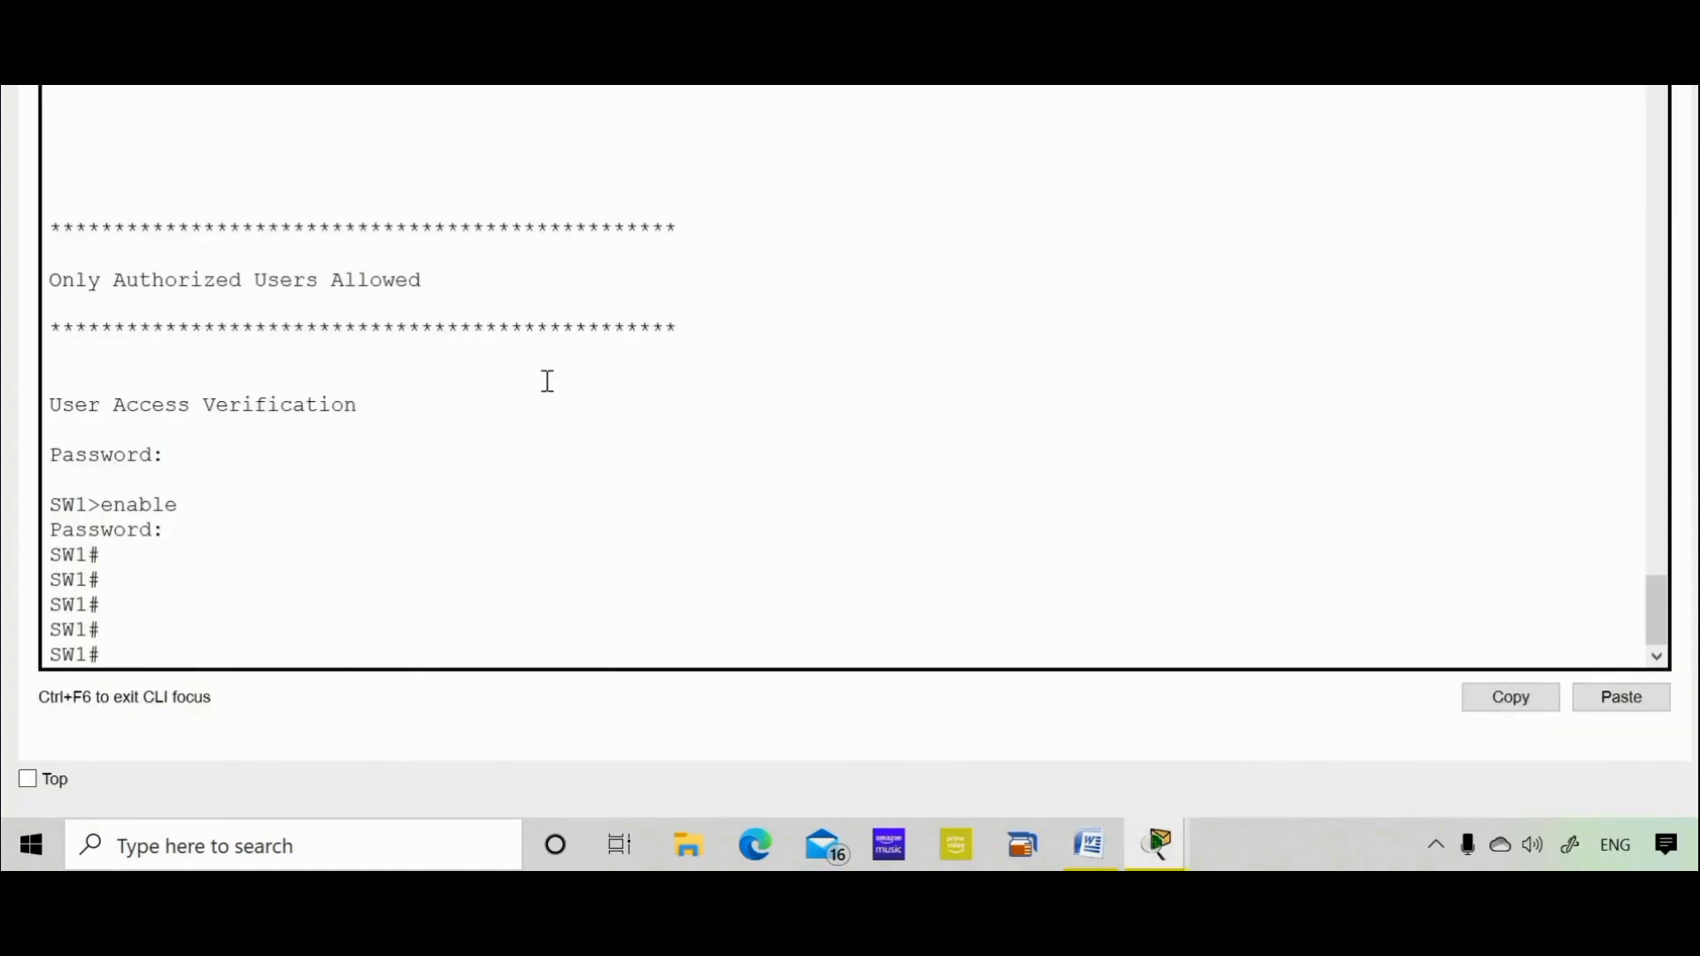
Page through sh run to check the hashed enable secret, MOTD banner and console password
text(sh run)
key(Return)
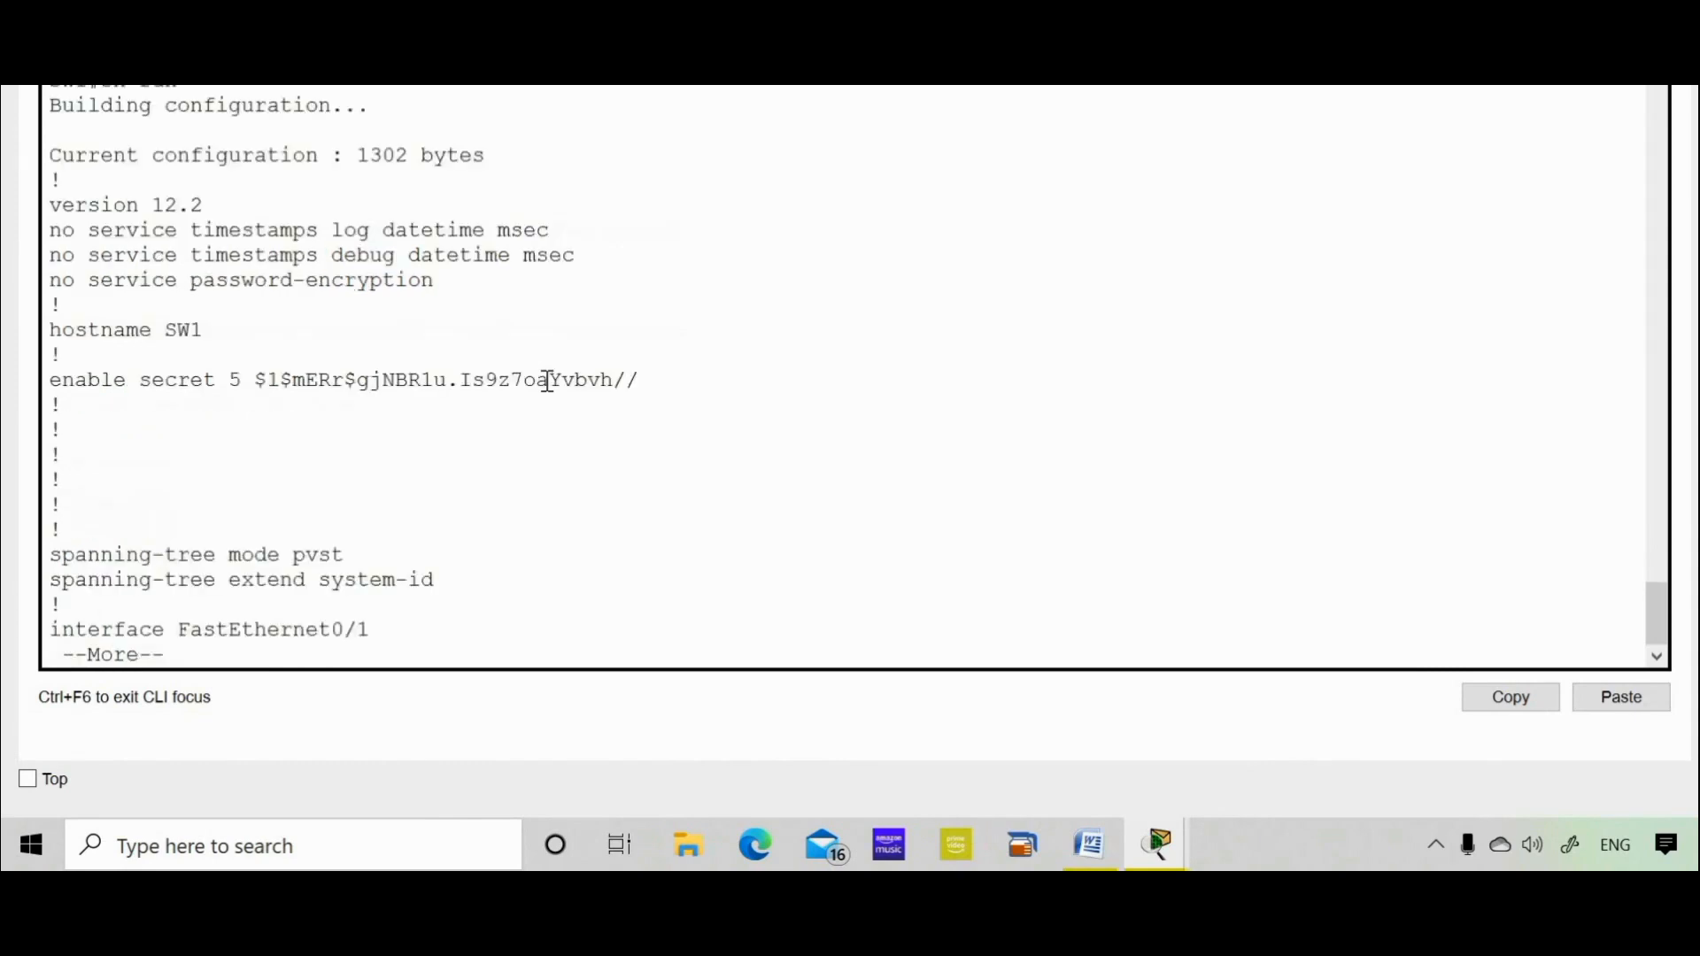
key(space)
key(space)
key(space)
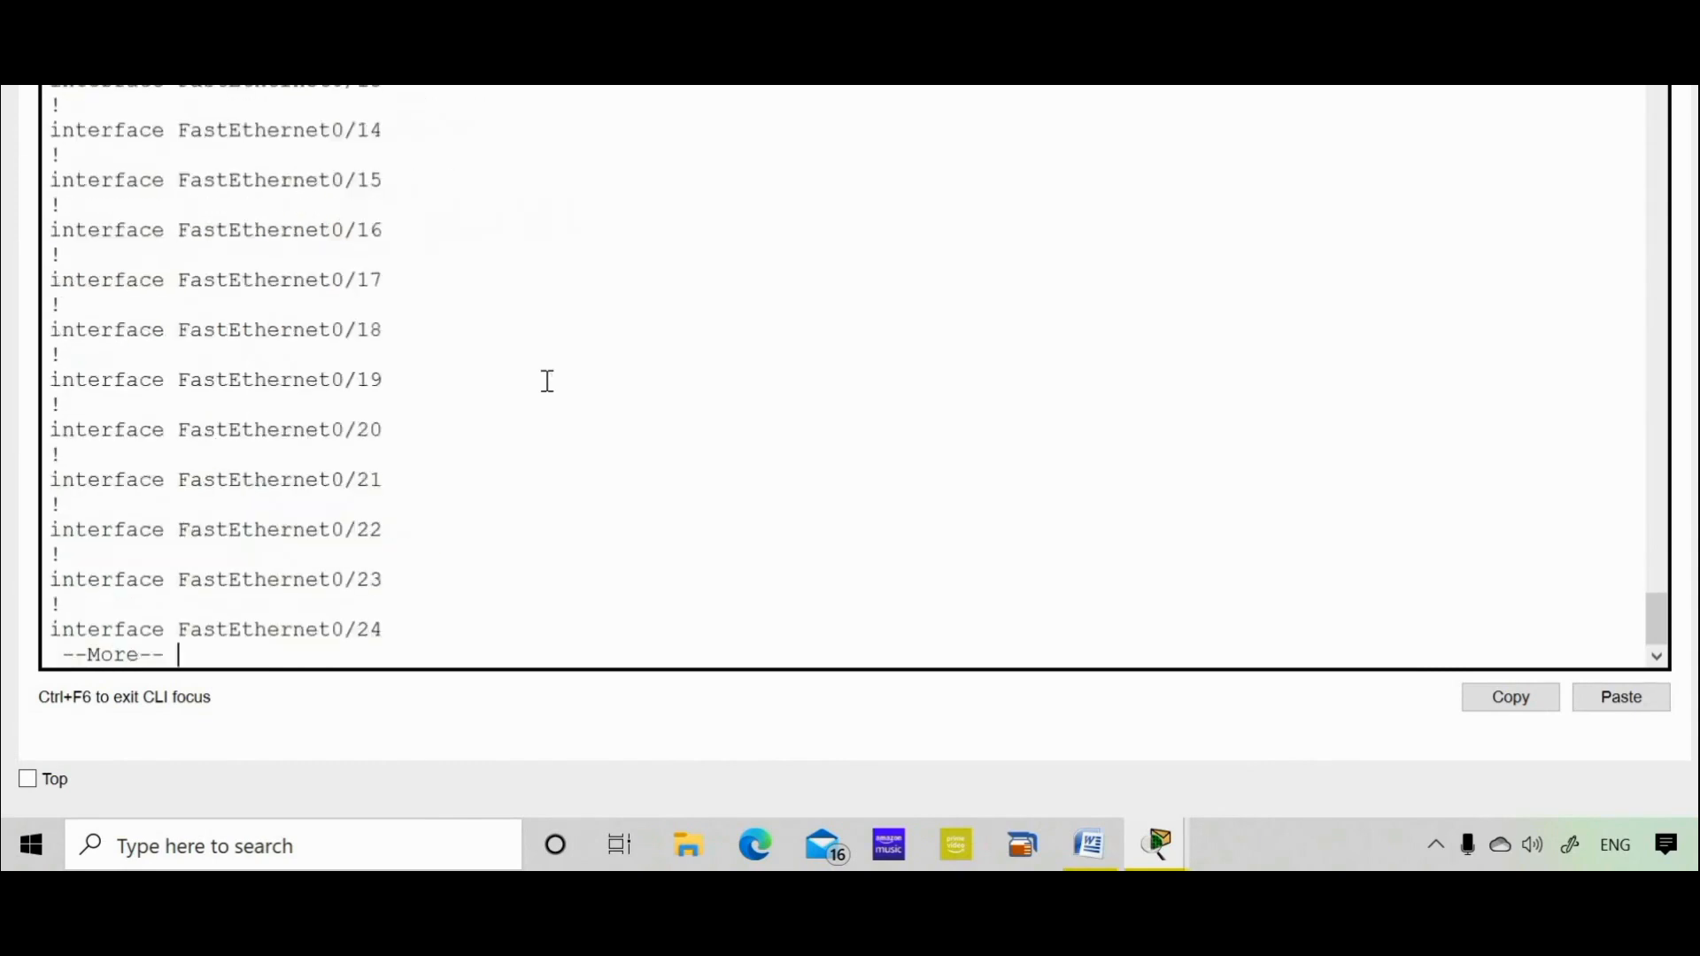
double_click(247, 454)
click(362, 397)
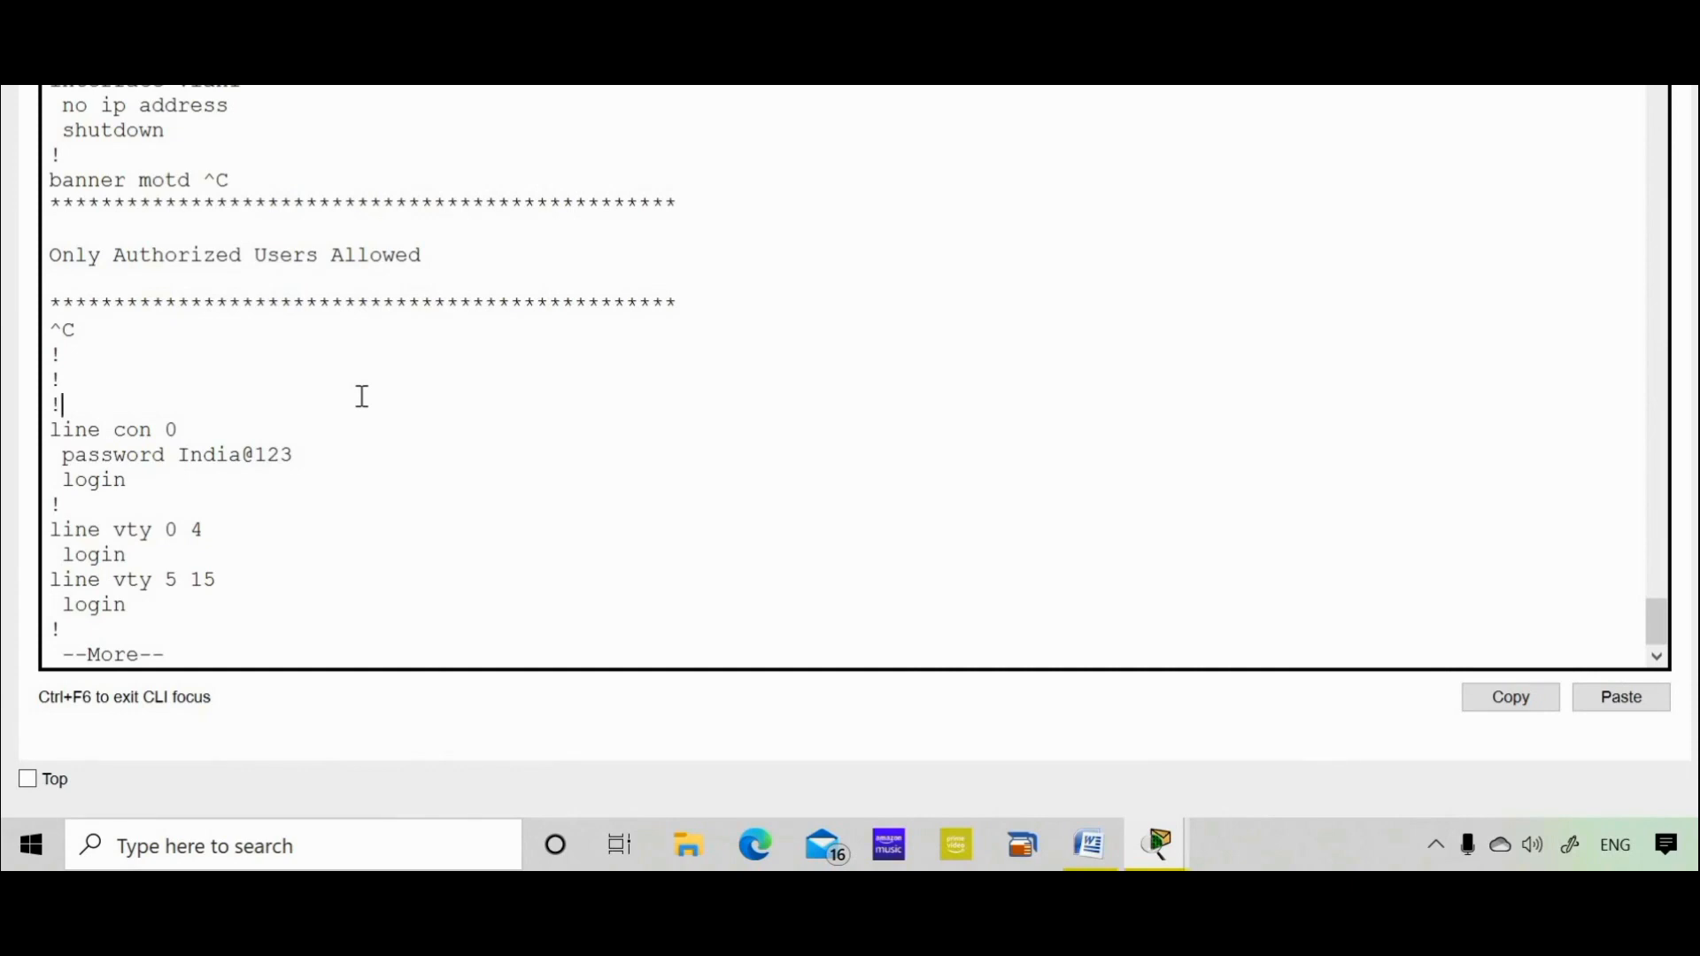
key(space)
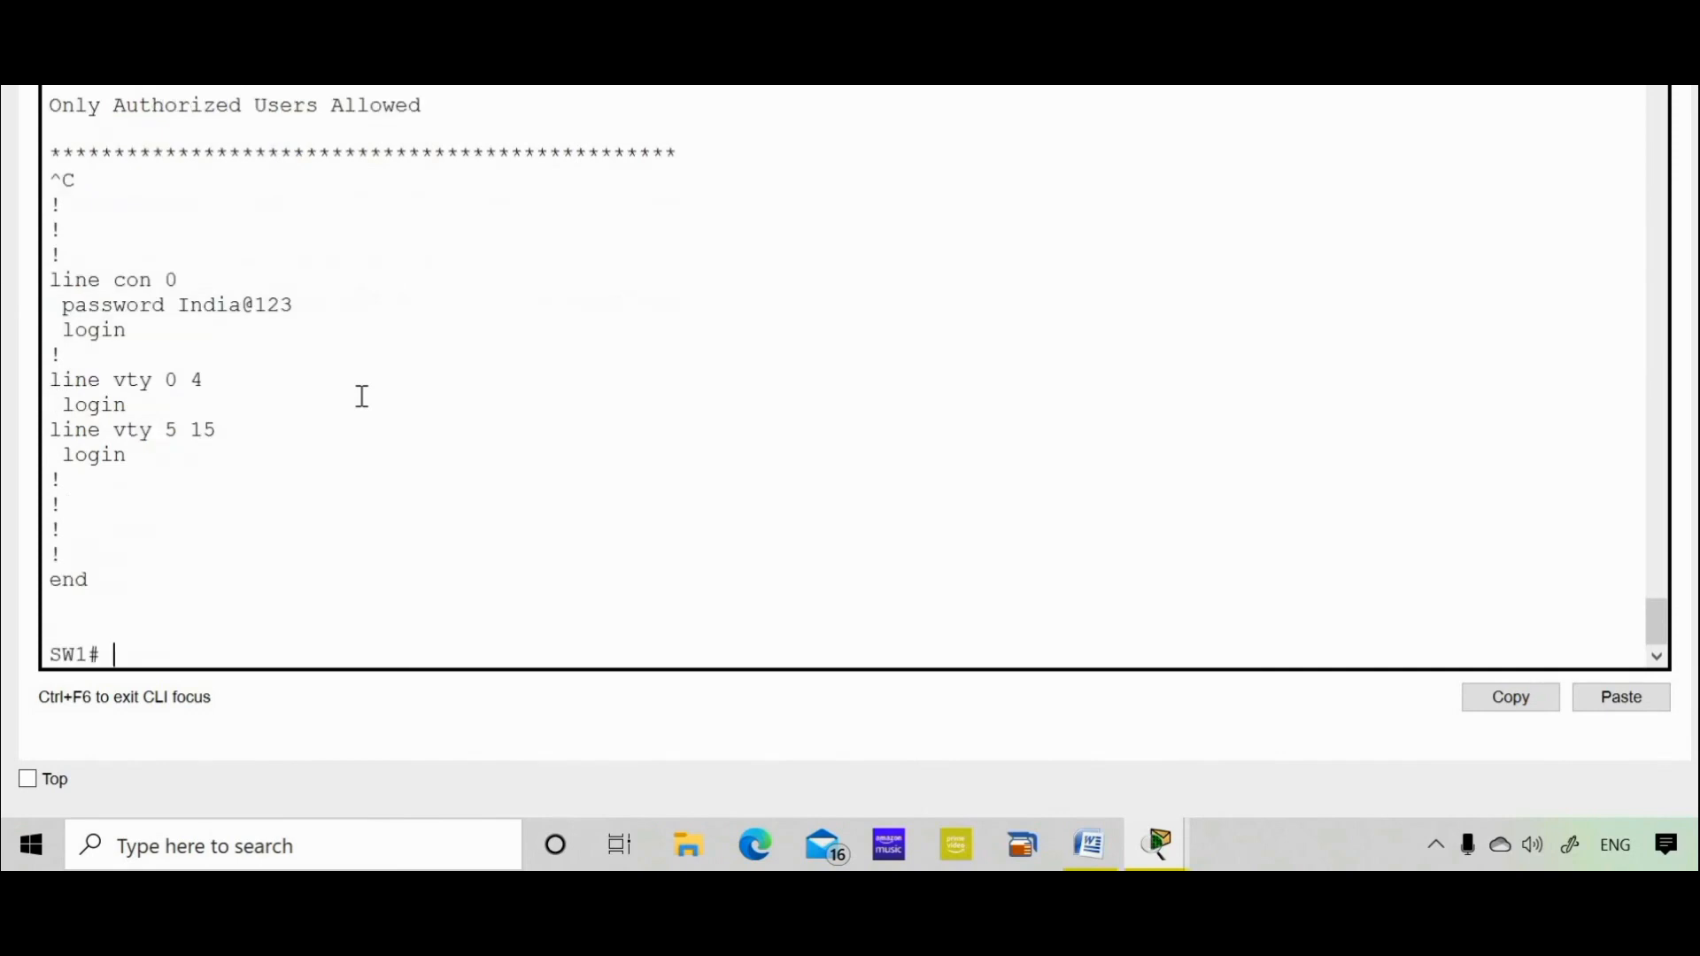
text(copy run star)
Run copy run startup-config, accepting the default startup-config file name
key(Tab)
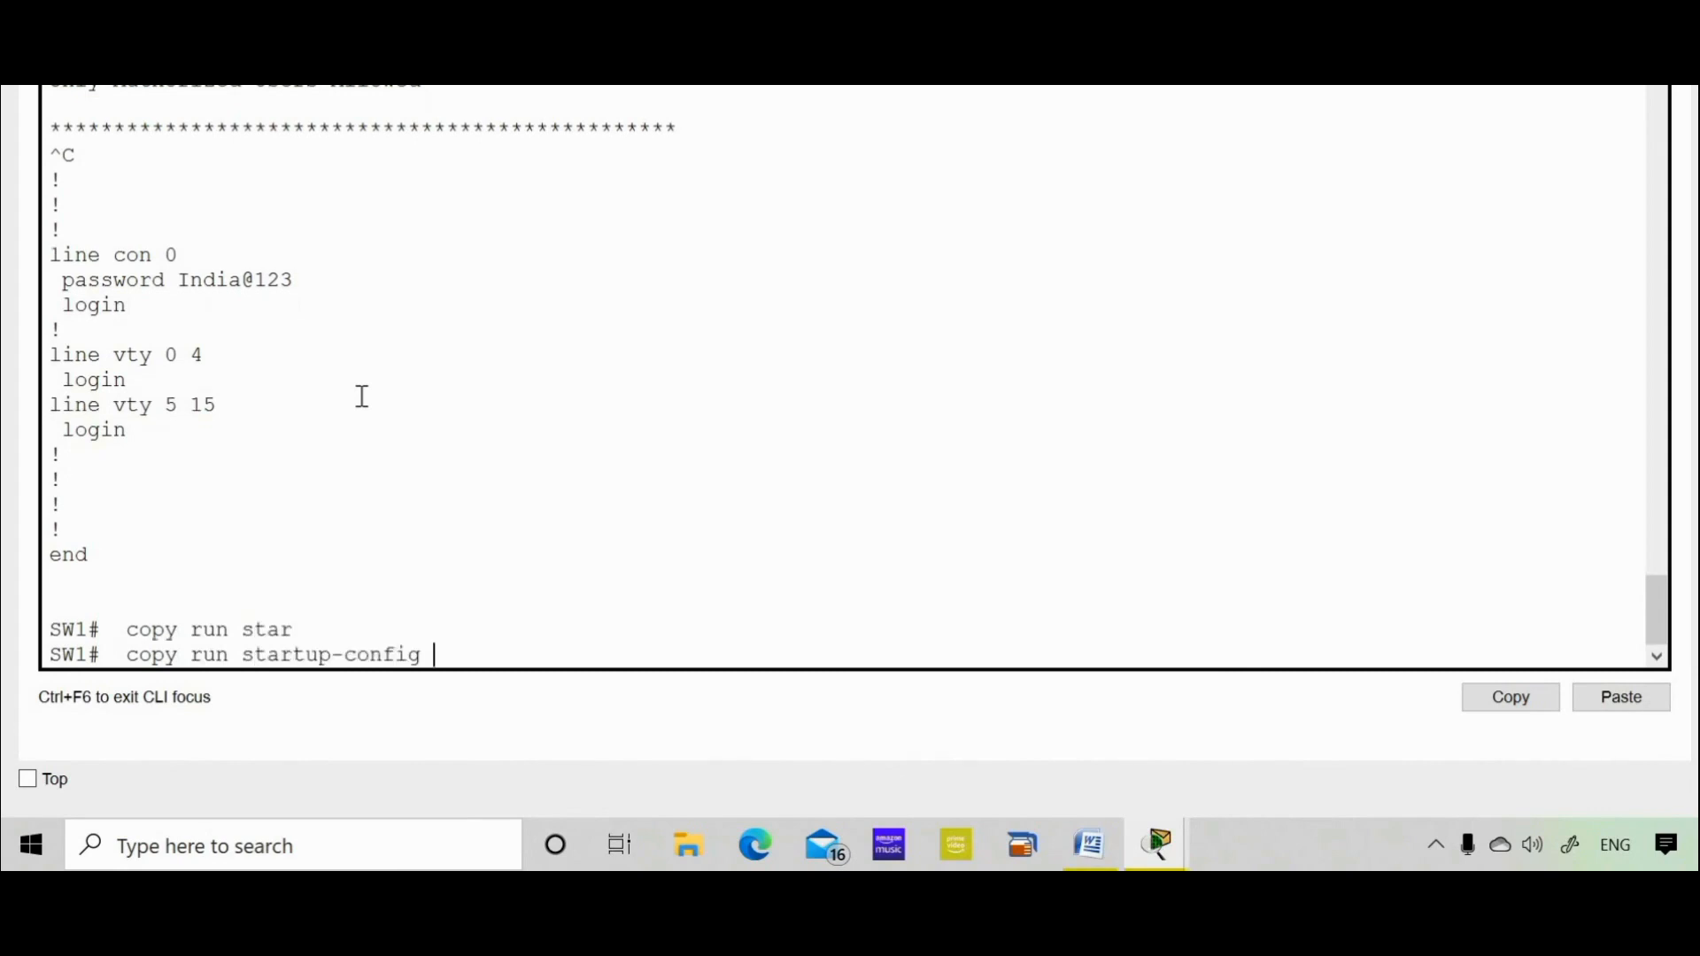
key(Return)
key(Return)
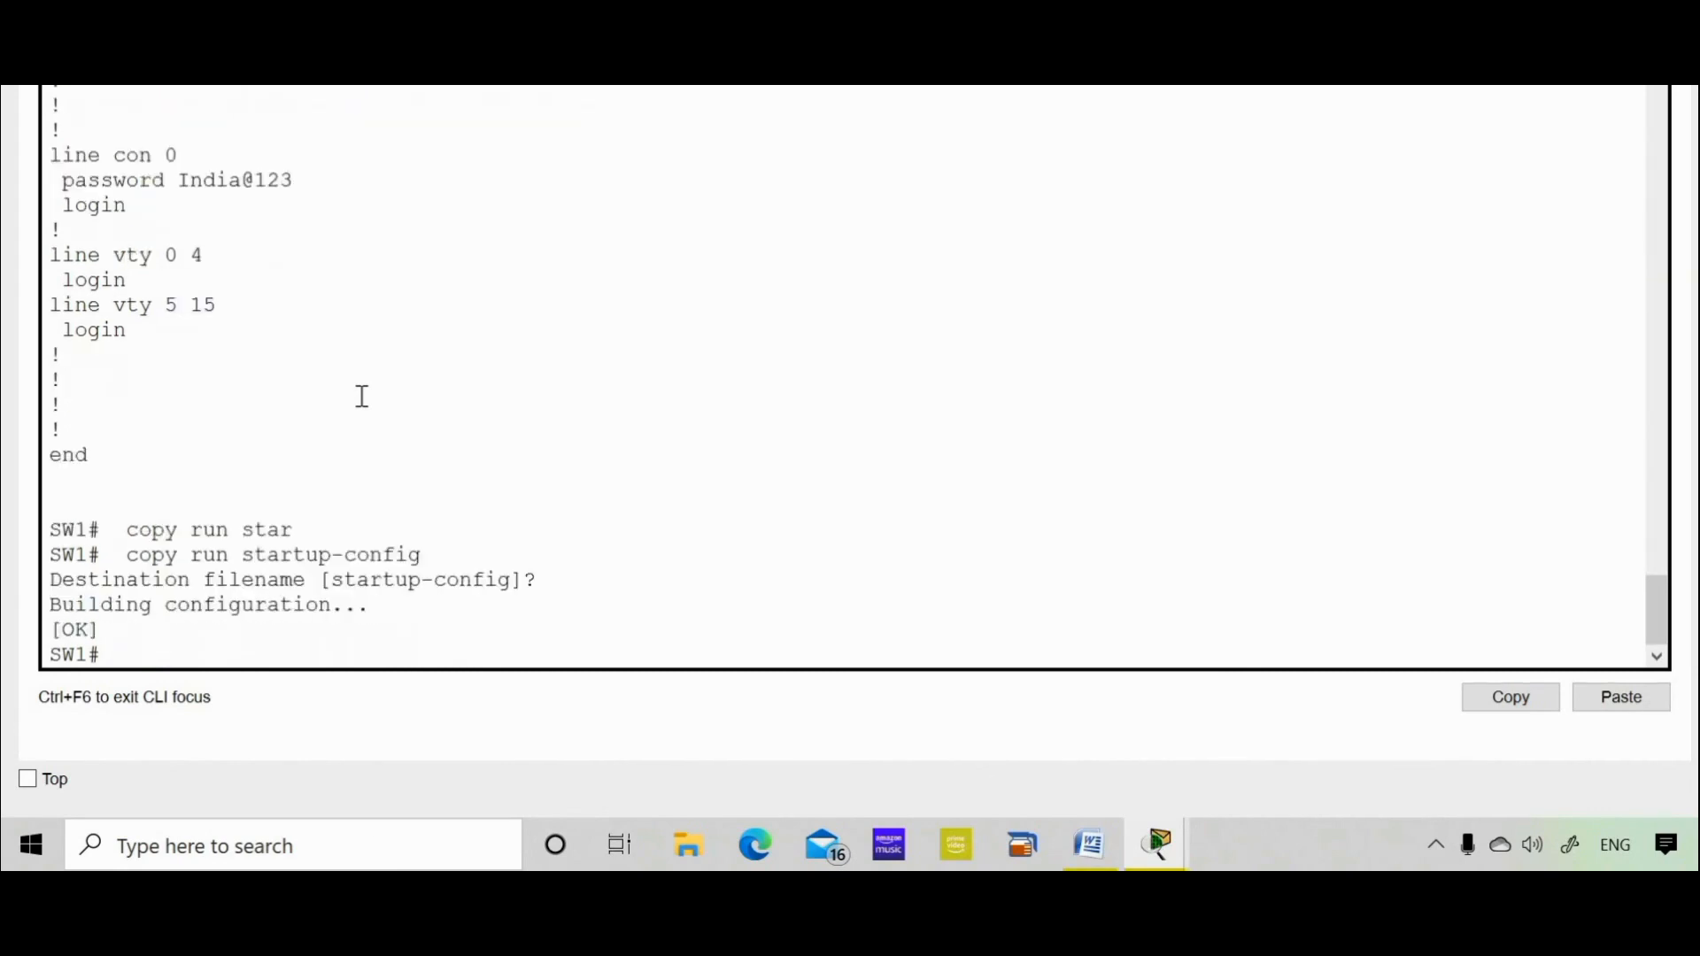
key(Return)
key(Return)
key(Return)
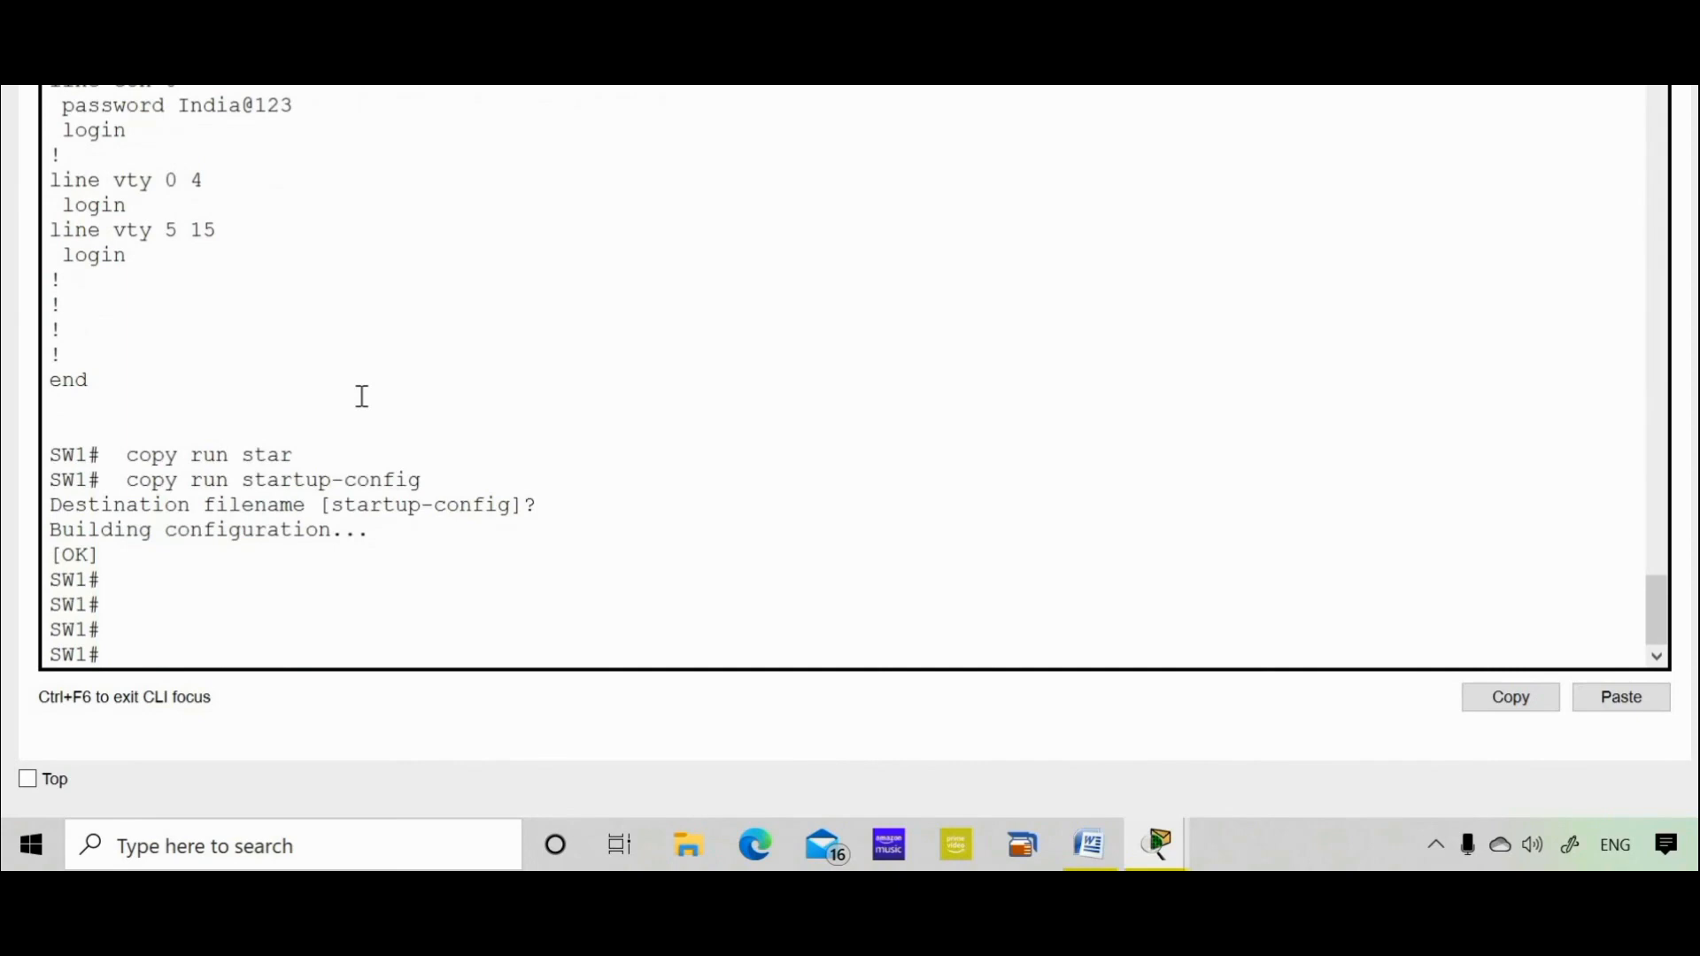